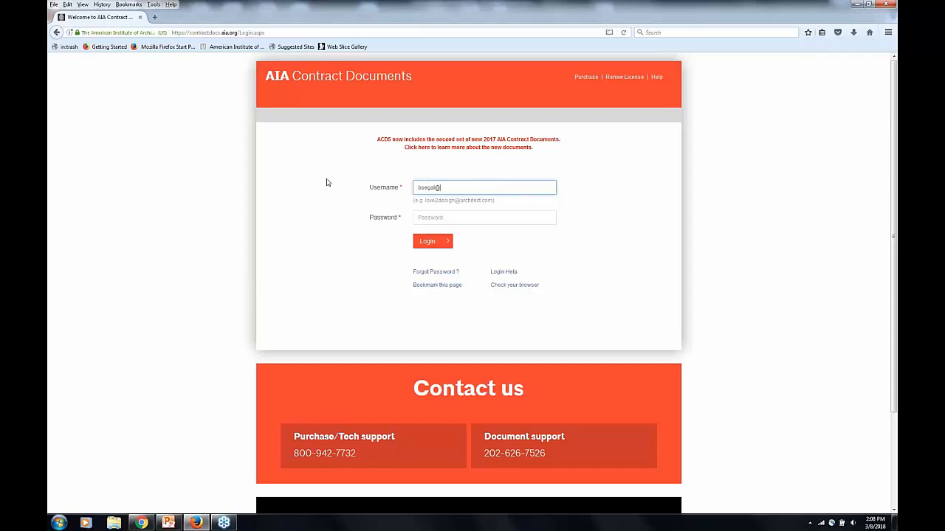
Log in with the account's e-mail username and password, and open the projects list
{"action": "type", "text": "aia.org"}
{"action": "key", "text": "Tab"}
{"action": "type", "text": "****"}
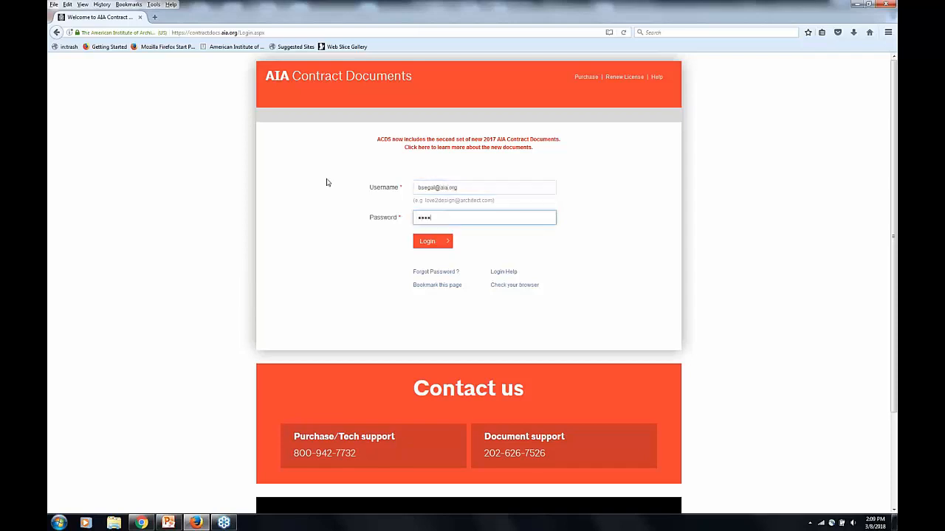
{"action": "type", "text": "****"}
{"action": "key", "text": "Return"}
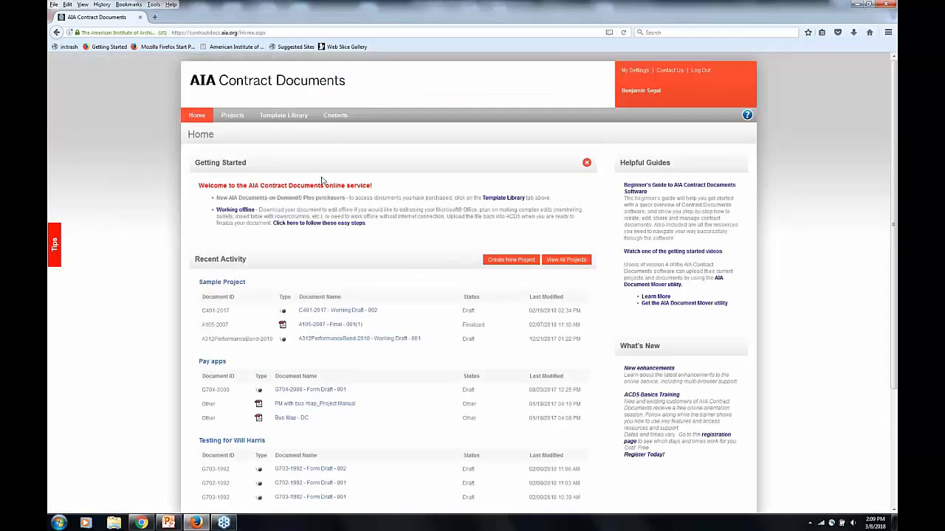
{"action": "left_click", "coordinate": [232, 115]}
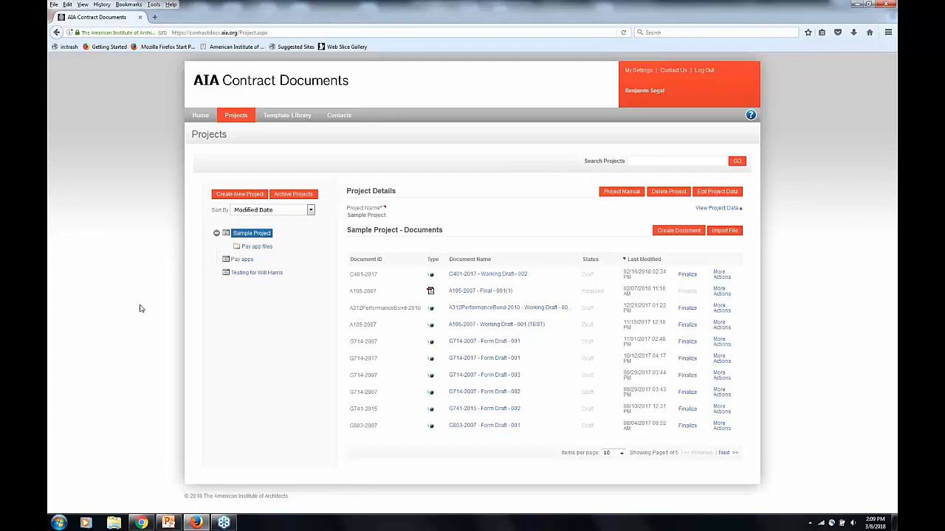
Review the Sample Project's project data, including contract details and the owner, subcontractors and consultants in its project team
{"action": "left_click", "coordinate": [720, 209]}
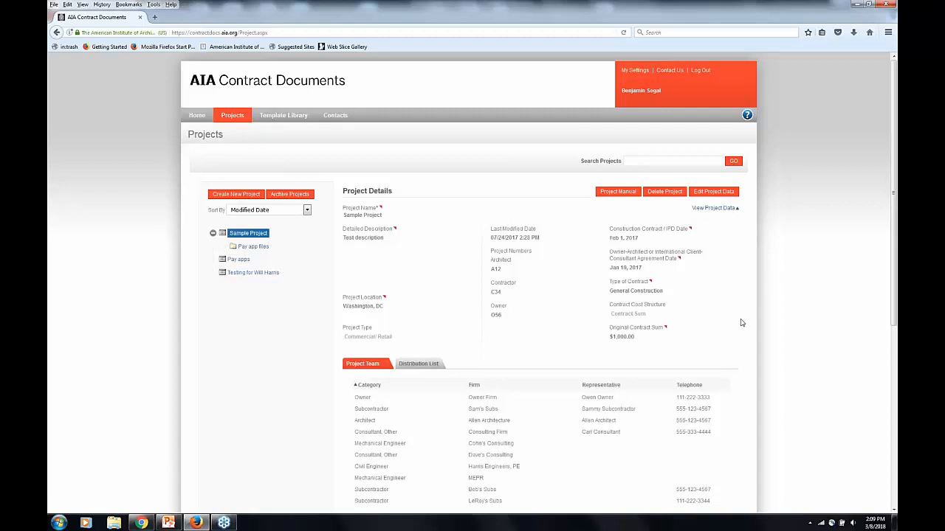
{"action": "scroll", "coordinate": [739, 321], "scroll_direction": "down", "scroll_amount": 3}
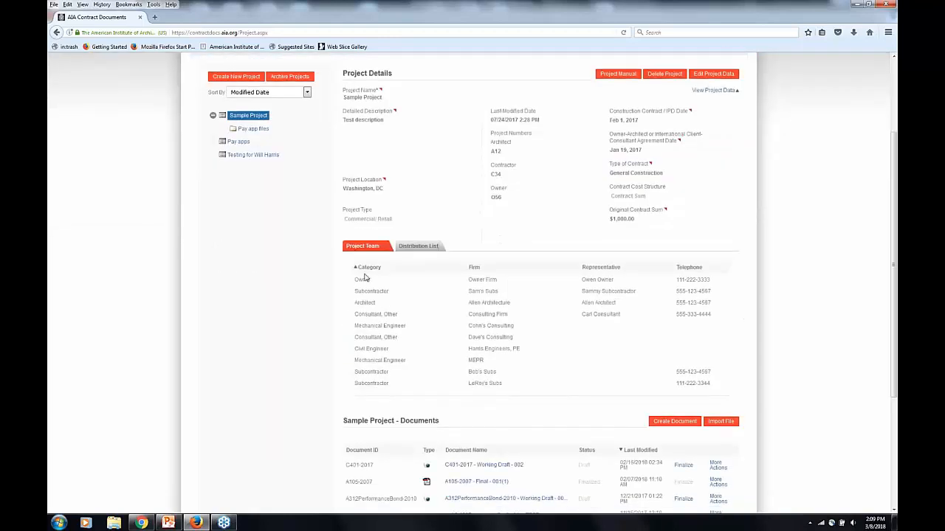
{"action": "double_click", "coordinate": [362, 280]}
{"action": "double_click", "coordinate": [367, 291]}
{"action": "left_click_drag", "start_coordinate": [360, 371], "coordinate": [375, 389]}
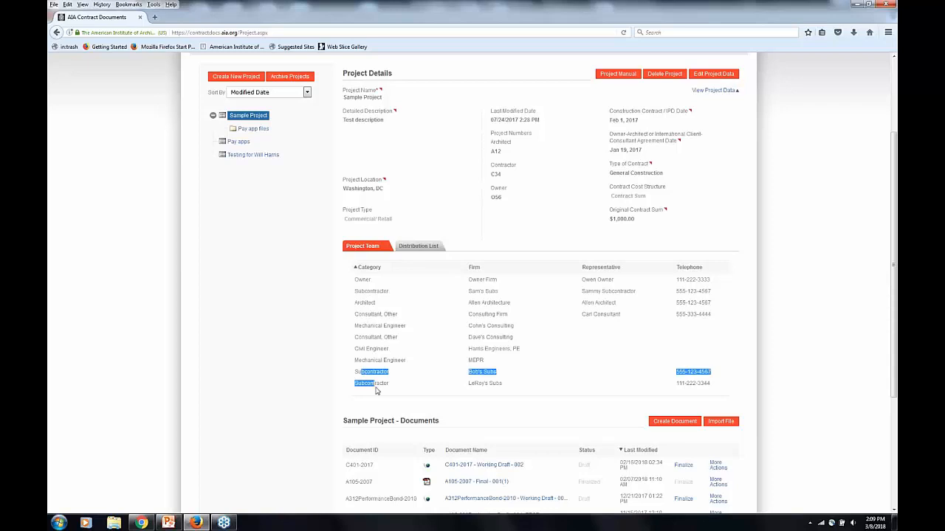
{"action": "left_click", "coordinate": [373, 338]}
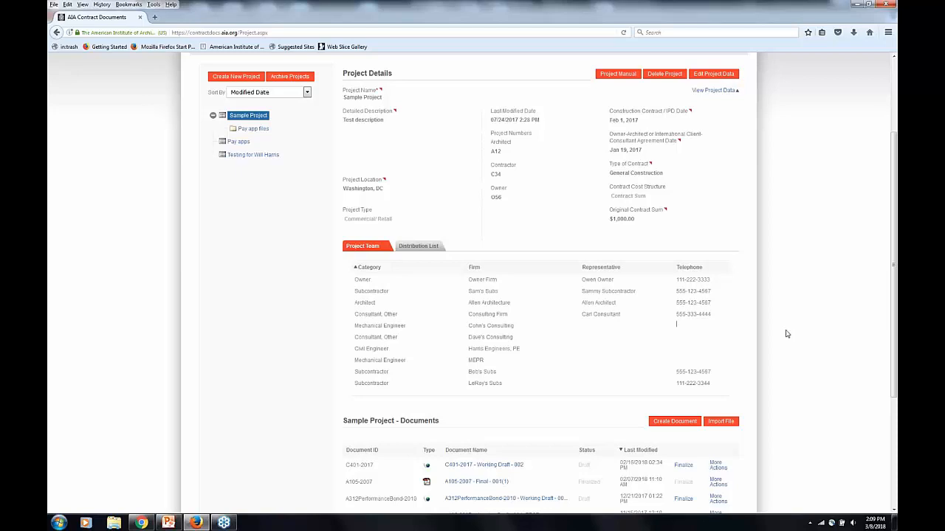
{"action": "scroll", "coordinate": [788, 334], "scroll_direction": "up", "scroll_amount": 3}
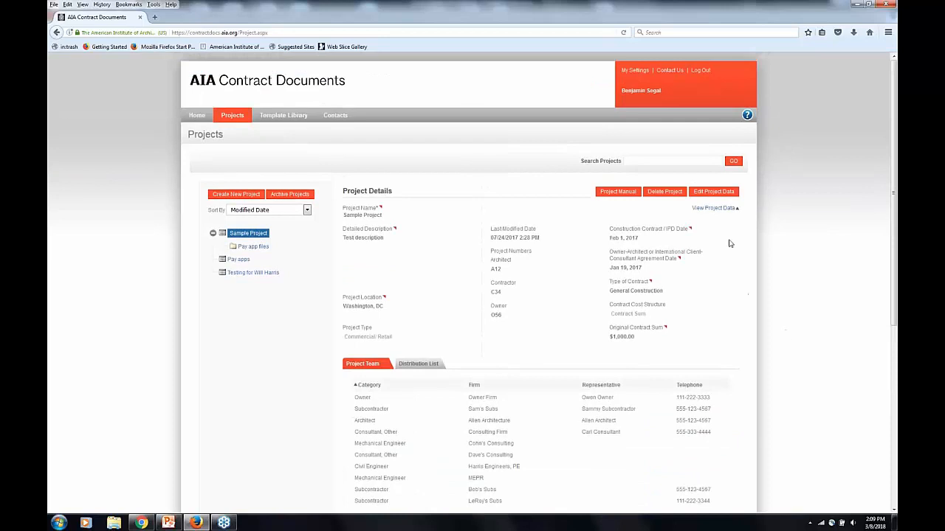
{"action": "left_click", "coordinate": [714, 208]}
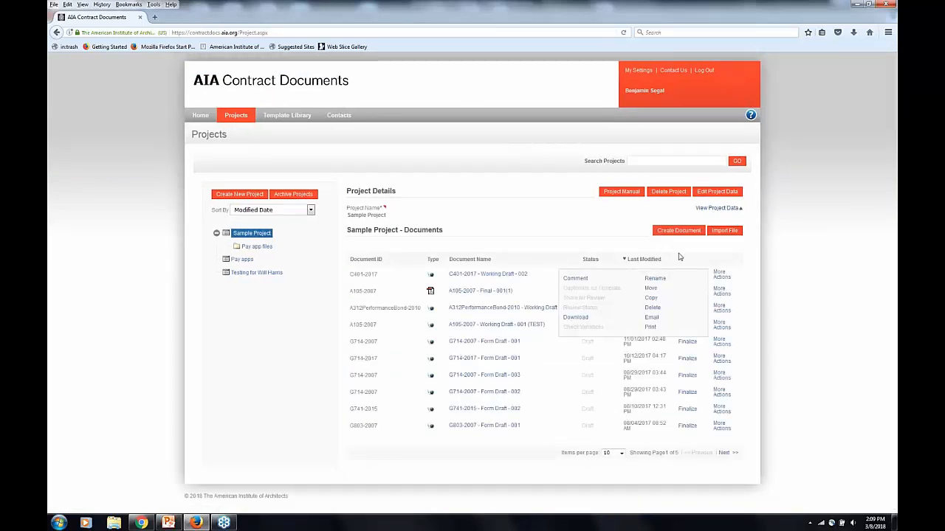
Open the Pay apps project and check its project data and project team
{"action": "left_click", "coordinate": [242, 259]}
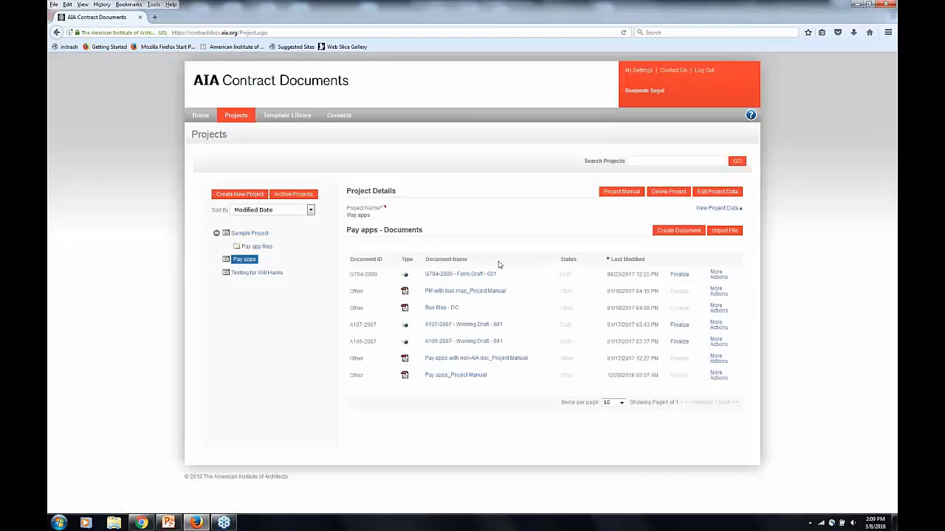
{"action": "left_click", "coordinate": [716, 208]}
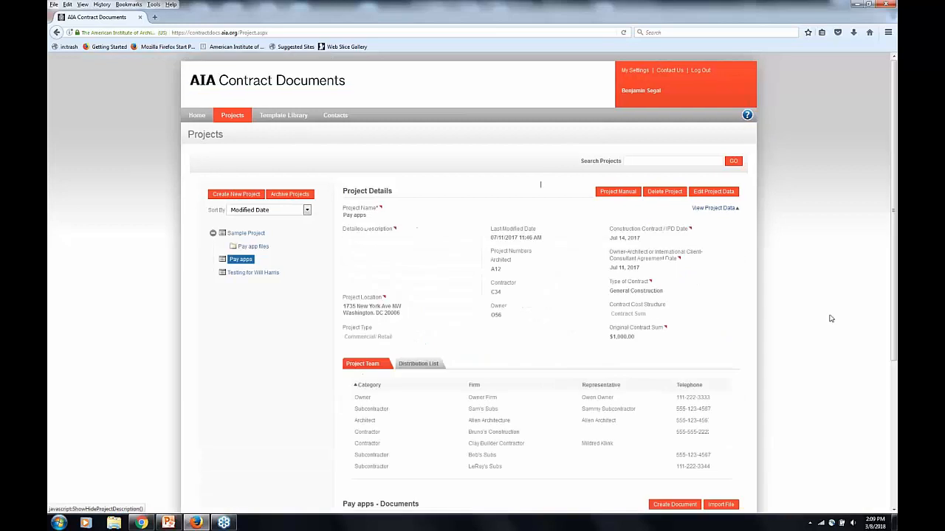
{"action": "scroll", "coordinate": [791, 306], "scroll_direction": "down", "scroll_amount": 3}
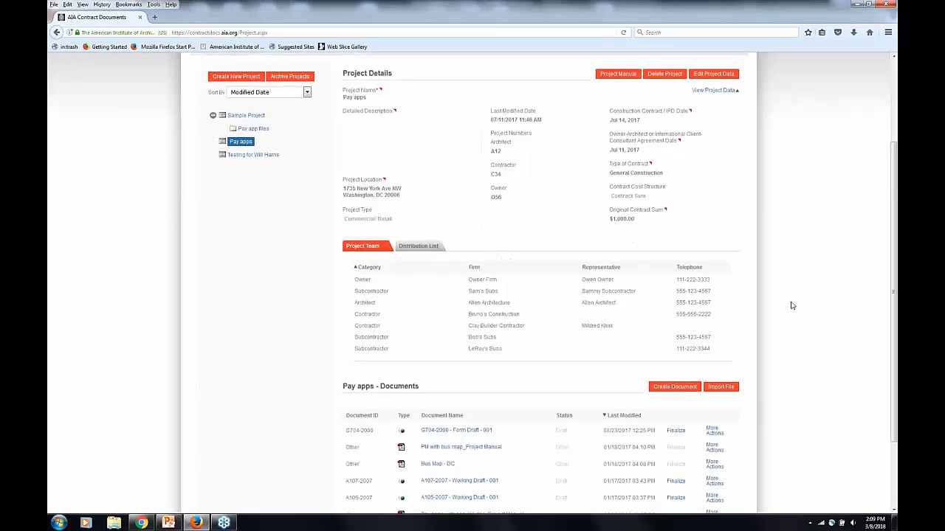
{"action": "scroll", "coordinate": [791, 306], "scroll_direction": "up", "scroll_amount": 3}
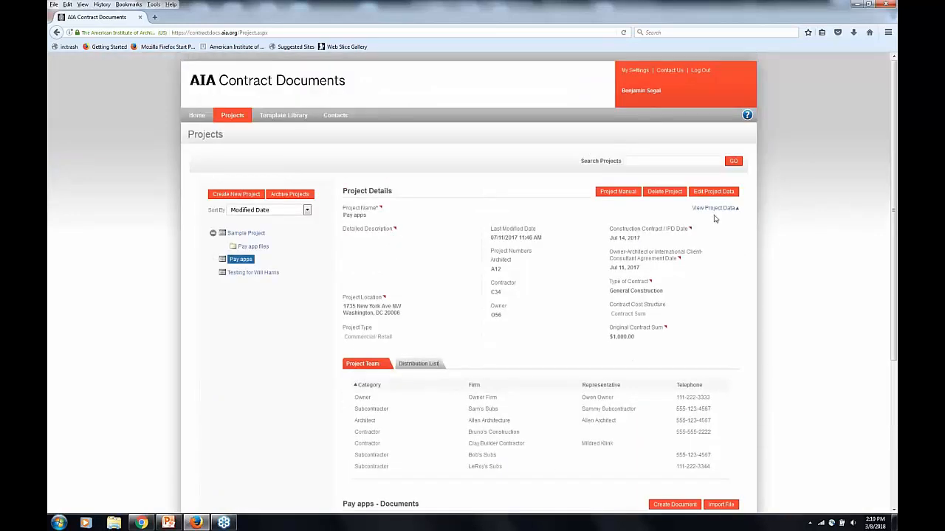
{"action": "left_click", "coordinate": [715, 209]}
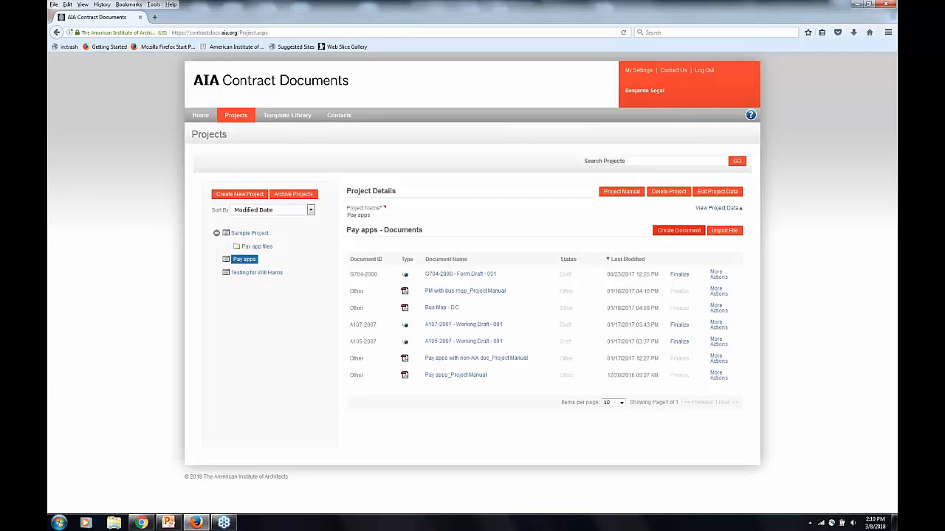
Start a new document in the Pay apps project from the G701-2017 Change Order template, filtering the templates by g701
{"action": "left_click", "coordinate": [675, 234]}
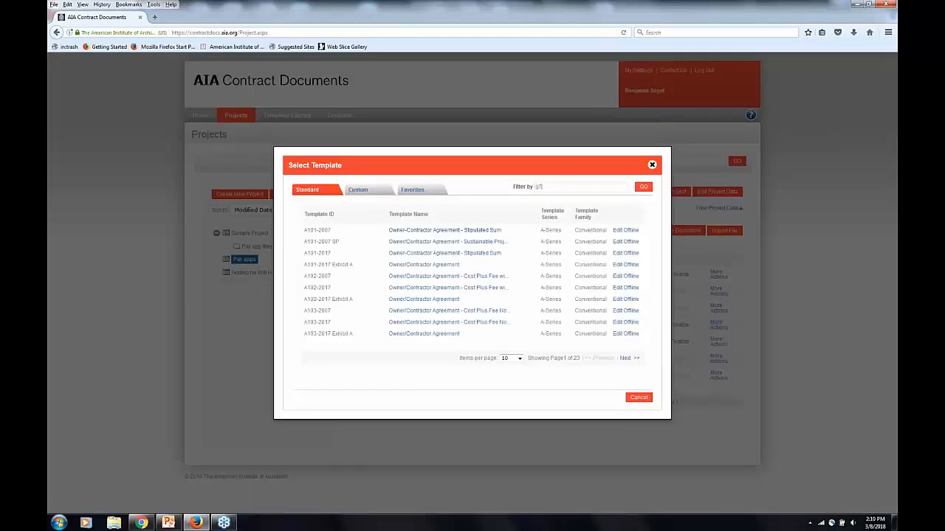
{"action": "type", "text": "01"}
{"action": "left_click", "coordinate": [644, 187]}
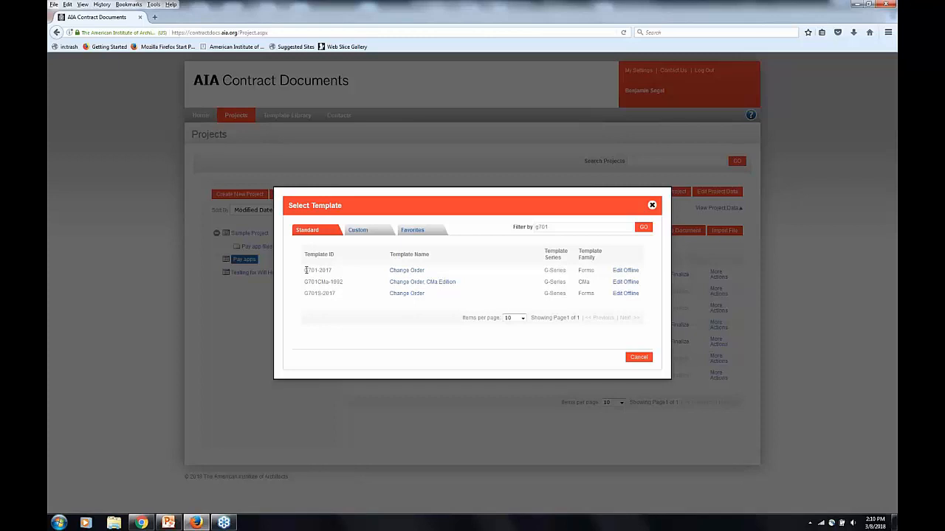
{"action": "left_click_drag", "start_coordinate": [305, 270], "coordinate": [332, 271]}
{"action": "left_click", "coordinate": [340, 273]}
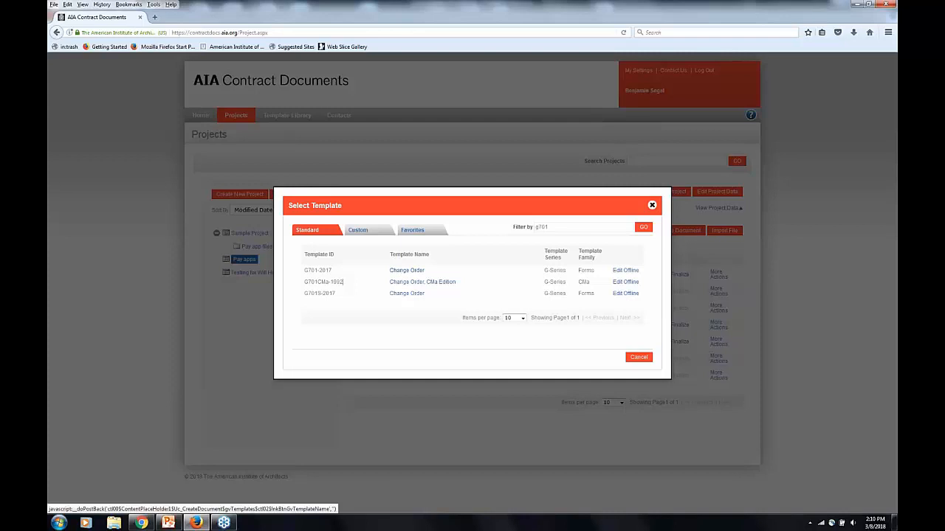
{"action": "left_click", "coordinate": [405, 271]}
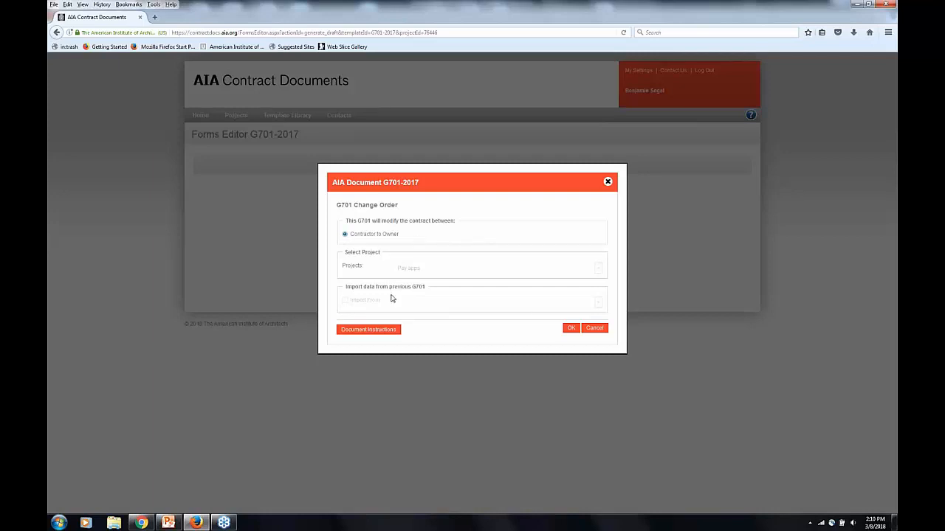
Accept the Contractor to Owner setup for the G701 and choose Clay Builder Contractor as the document's contractor
{"action": "left_click", "coordinate": [568, 329]}
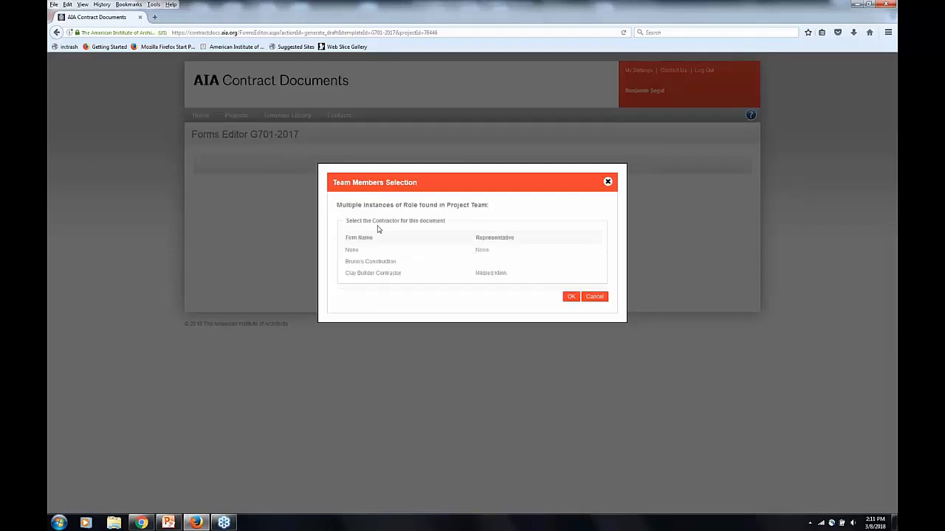
{"action": "left_click", "coordinate": [366, 263]}
{"action": "left_click", "coordinate": [366, 273]}
{"action": "left_click", "coordinate": [366, 262]}
{"action": "left_click", "coordinate": [366, 273]}
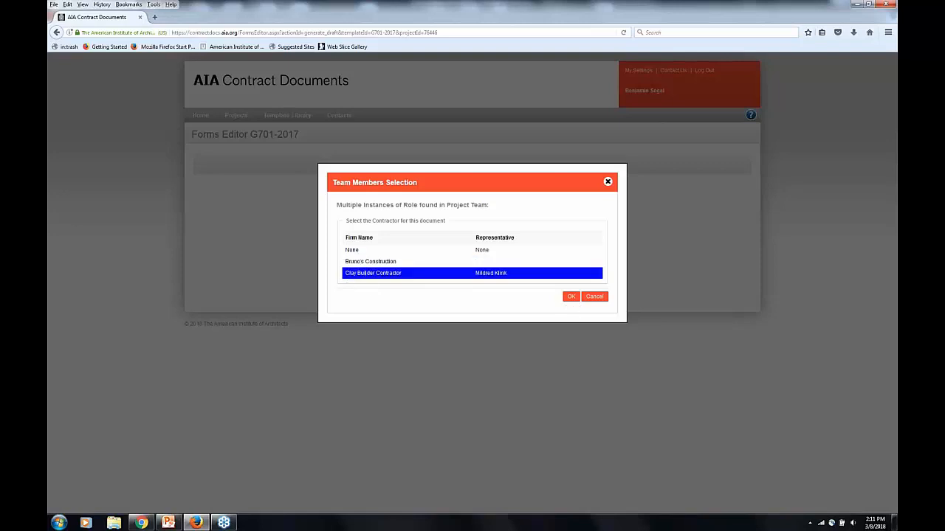
{"action": "left_click", "coordinate": [570, 296]}
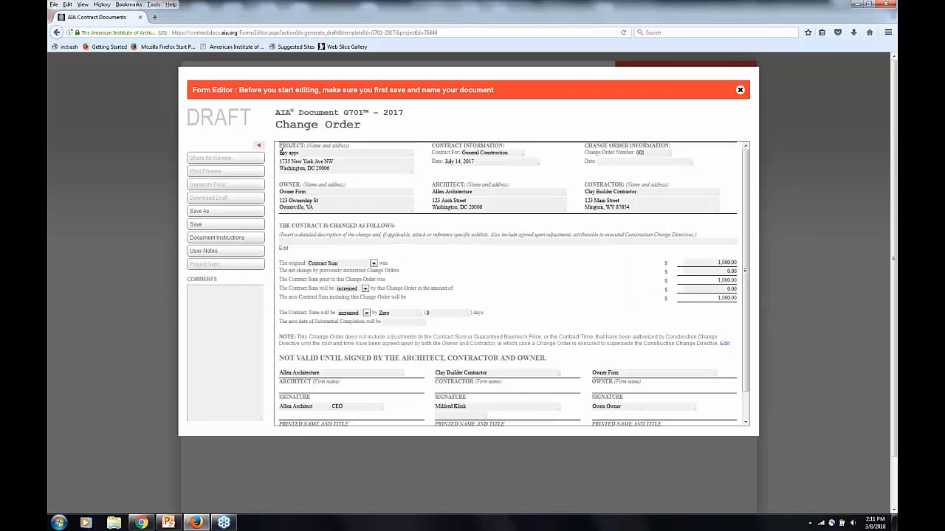
Examine the change order's prefilled project, owner, architect, contractor, contract information and change order number fields
{"action": "left_click", "coordinate": [281, 152]}
{"action": "left_click", "coordinate": [447, 192]}
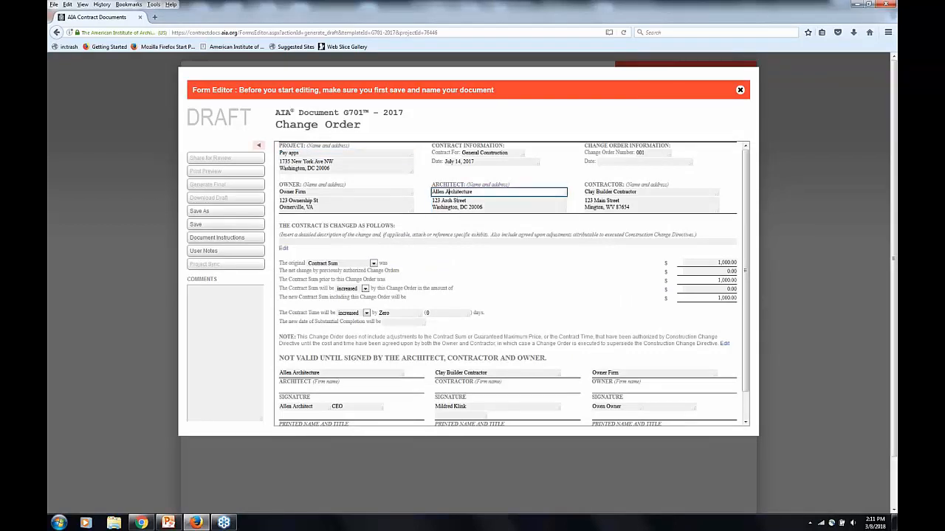
{"action": "left_click", "coordinate": [299, 192]}
{"action": "left_click", "coordinate": [303, 203]}
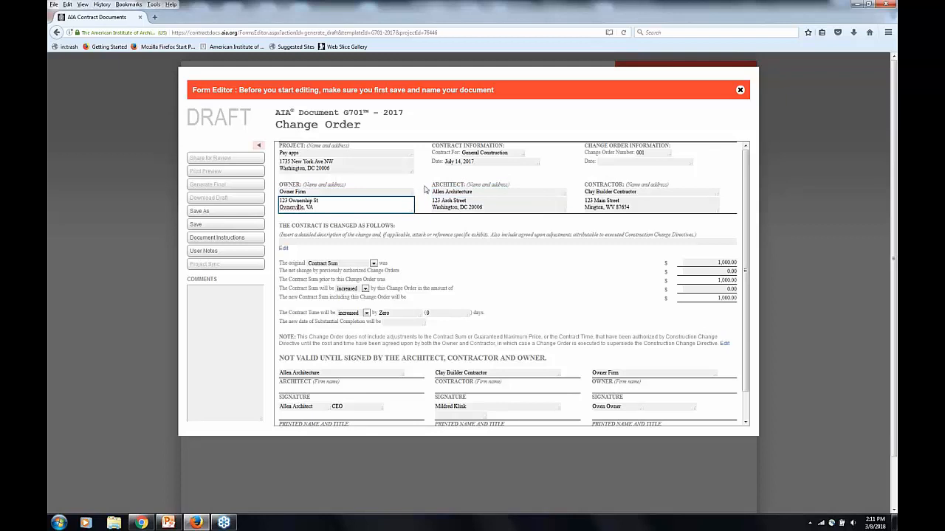
{"action": "left_click", "coordinate": [600, 192]}
{"action": "left_click", "coordinate": [605, 204]}
{"action": "left_click", "coordinate": [604, 193]}
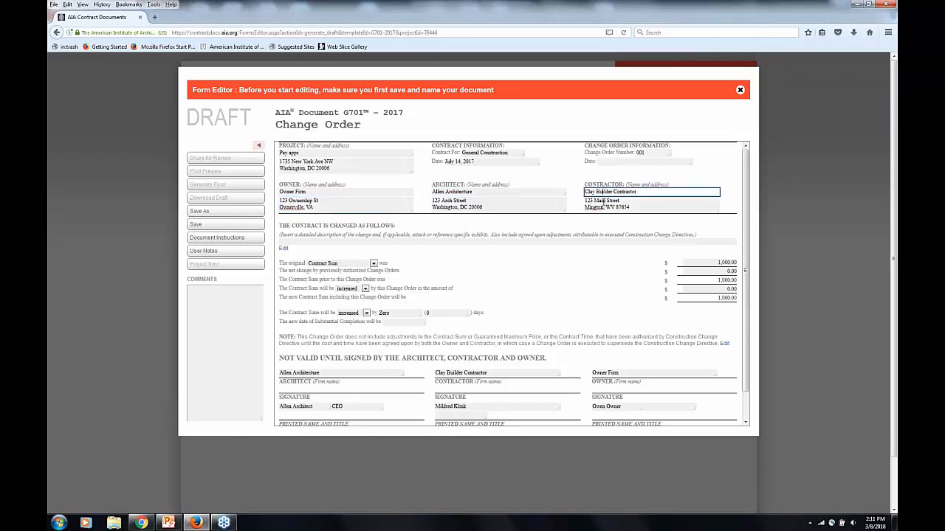
{"action": "left_click", "coordinate": [605, 205]}
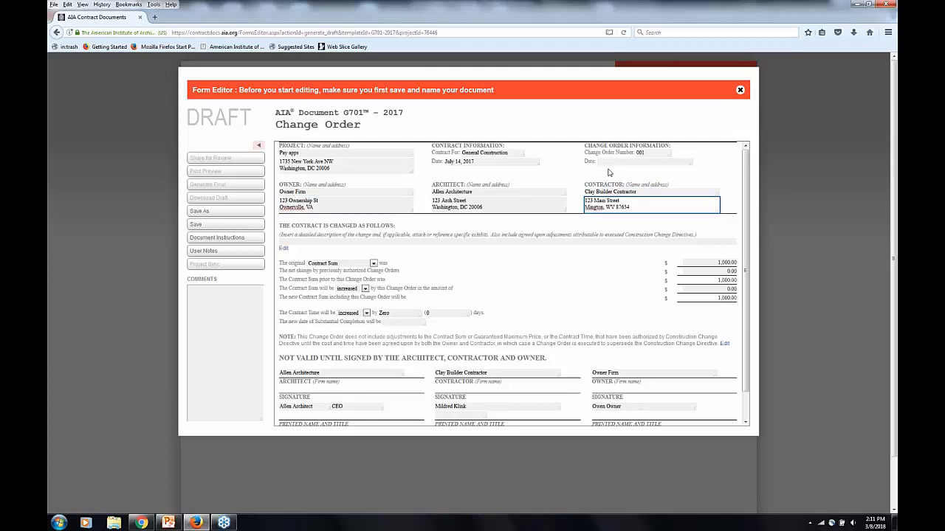
{"action": "left_click", "coordinate": [646, 153]}
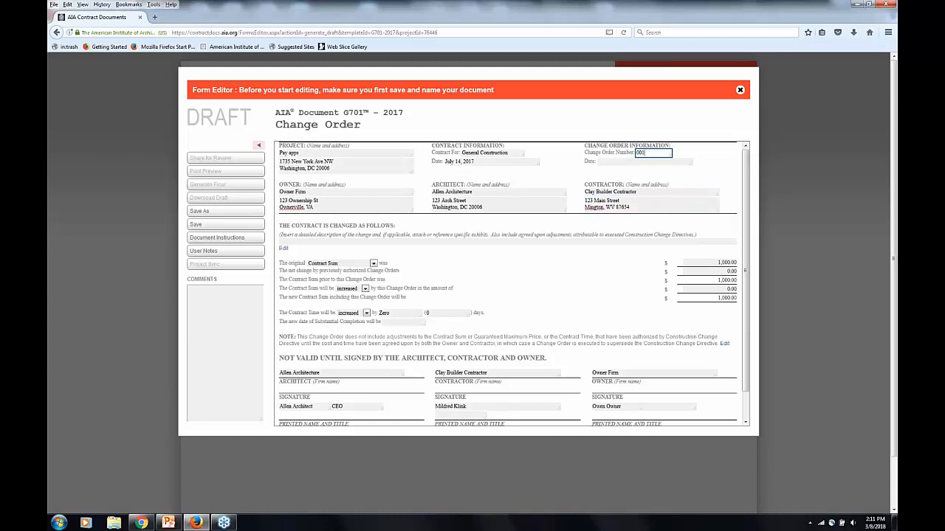
{"action": "left_click", "coordinate": [482, 153]}
{"action": "left_click", "coordinate": [469, 161]}
{"action": "left_click", "coordinate": [352, 154]}
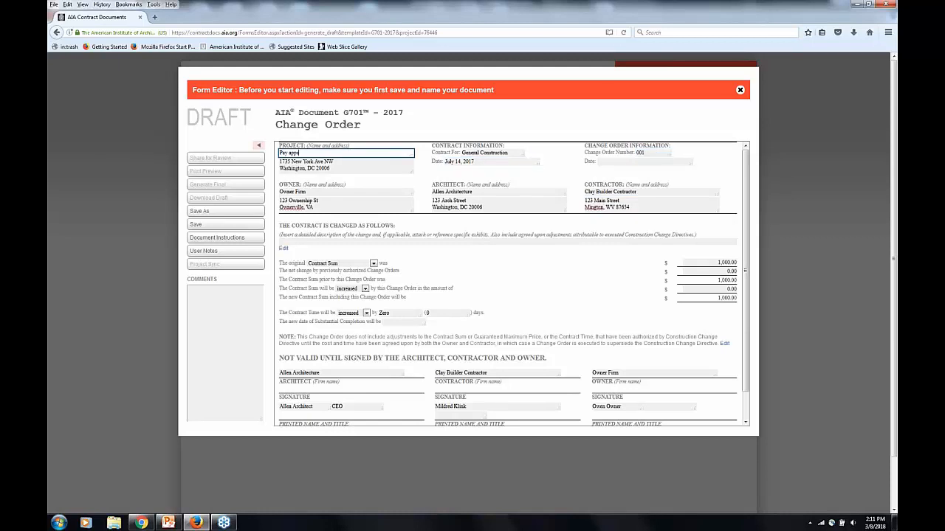
{"action": "left_click", "coordinate": [361, 162]}
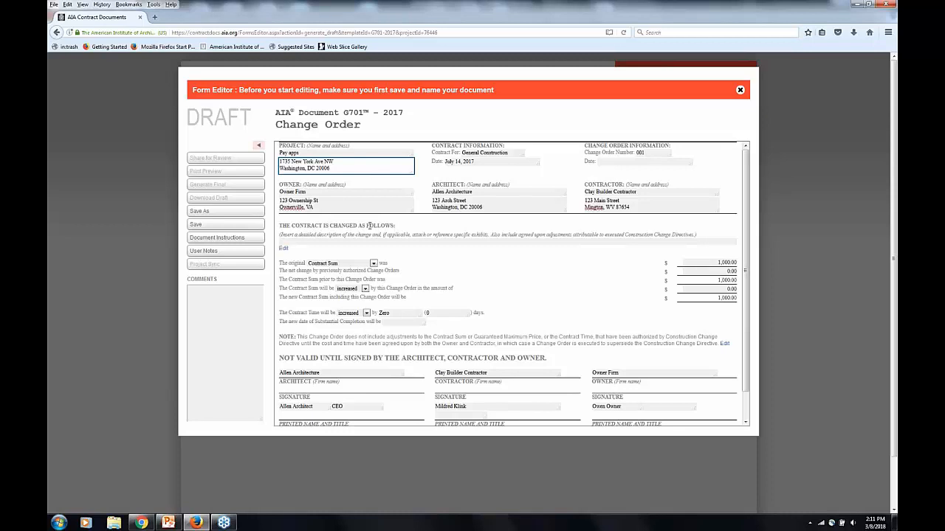
Enter "sample text" as the description of the contract change under "The contract is changed as follows"
{"action": "left_click", "coordinate": [384, 228]}
{"action": "double_click", "coordinate": [381, 228]}
{"action": "left_click", "coordinate": [393, 242]}
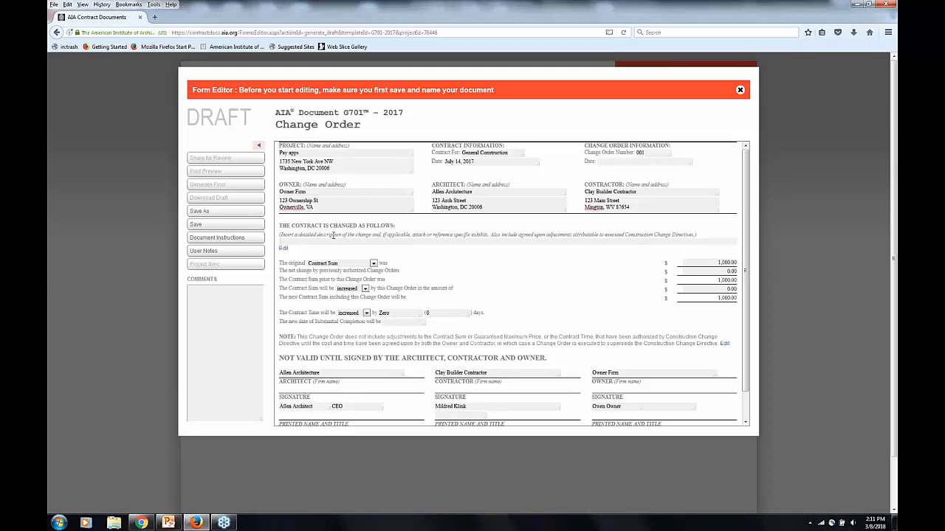
{"action": "left_click", "coordinate": [284, 249]}
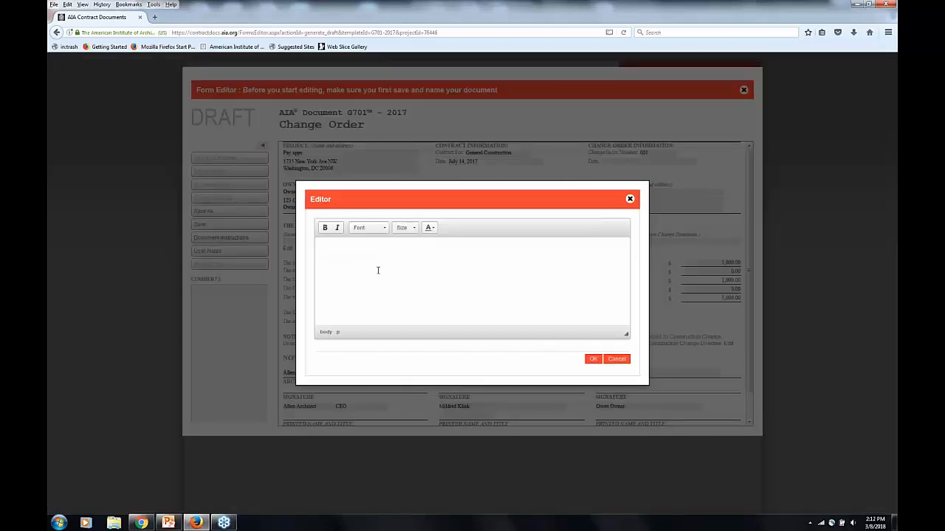
{"action": "type", "text": "sample text"}
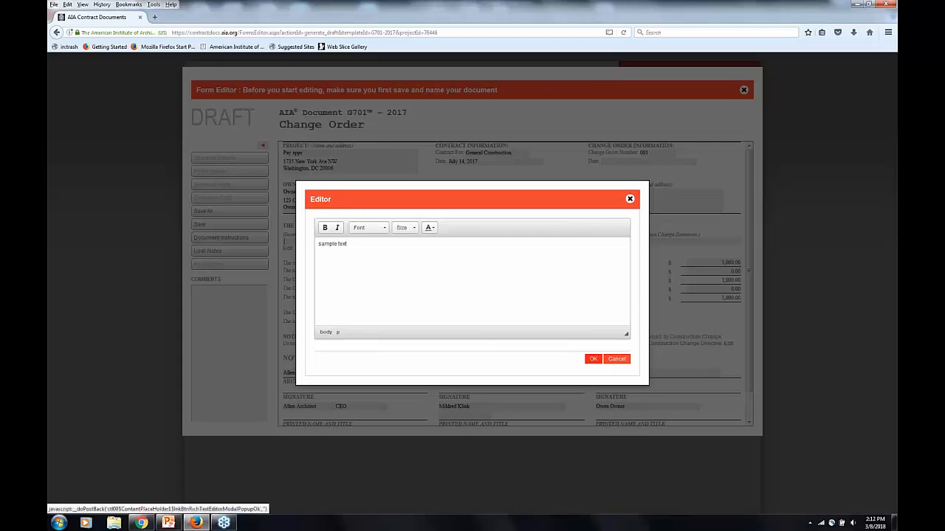
{"action": "left_click", "coordinate": [593, 358]}
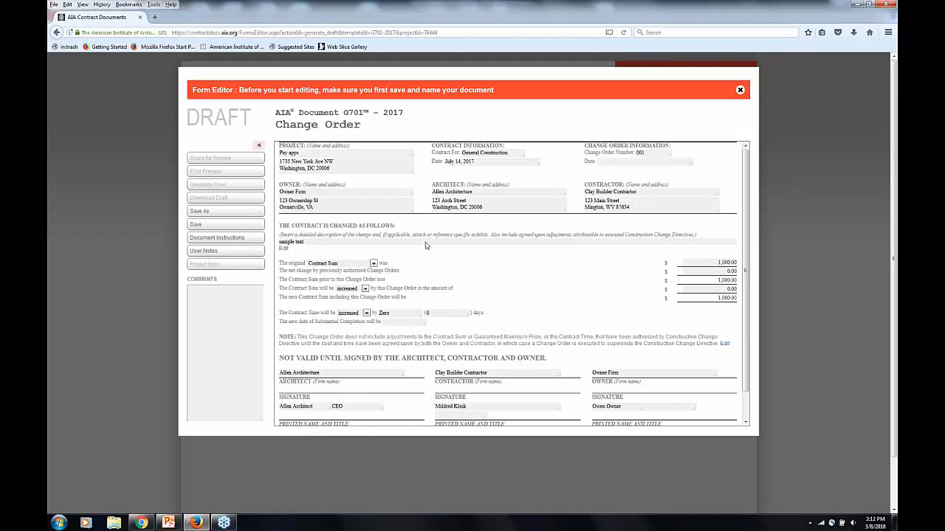
Check the original contract amount field and select Contract Sum as the type of original amount
{"action": "left_click", "coordinate": [711, 262]}
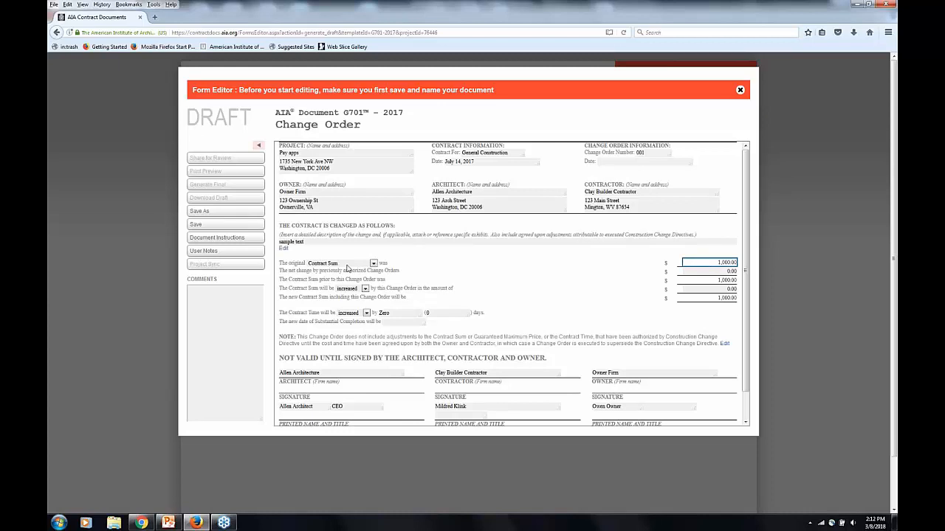
{"action": "left_click", "coordinate": [374, 265]}
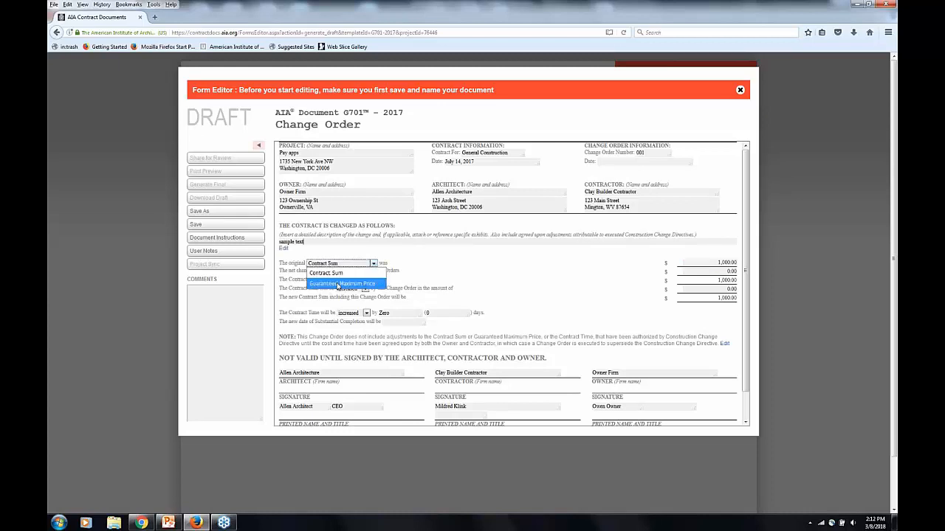
{"action": "left_click", "coordinate": [337, 276]}
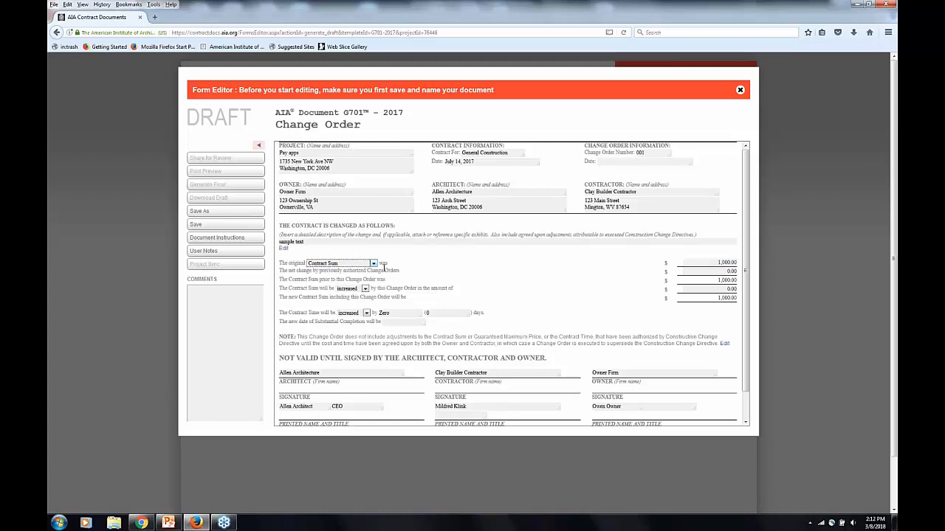
Examine the original Contract Sum, the net change by previously authorized Change Orders and the Contract Sum prior to this Change Order
{"action": "left_click", "coordinate": [713, 263]}
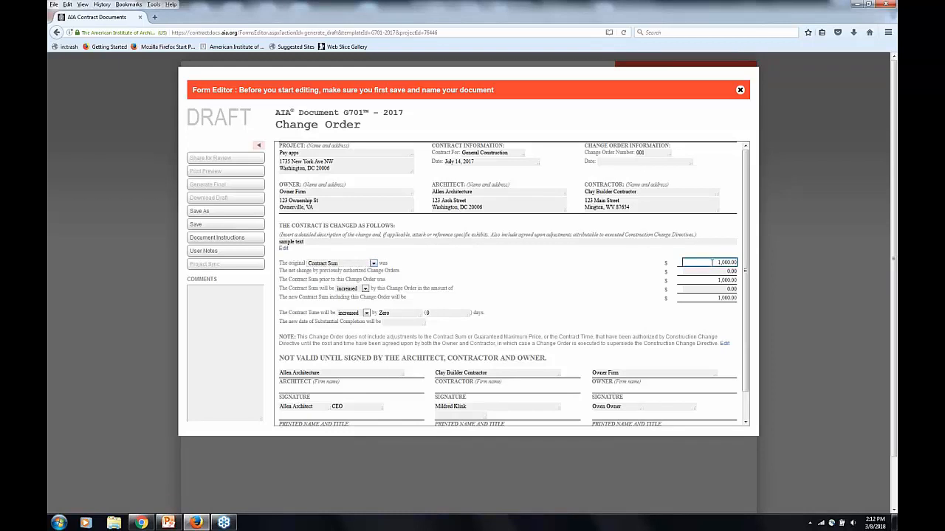
{"action": "left_click_drag", "start_coordinate": [713, 264], "coordinate": [739, 263]}
{"action": "left_click", "coordinate": [702, 263]}
{"action": "left_click", "coordinate": [713, 272]}
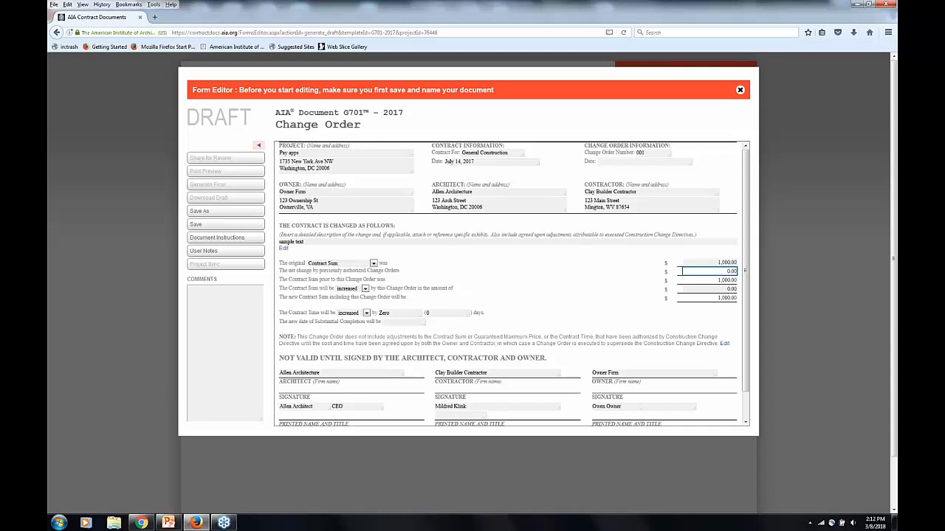
{"action": "left_click", "coordinate": [707, 279]}
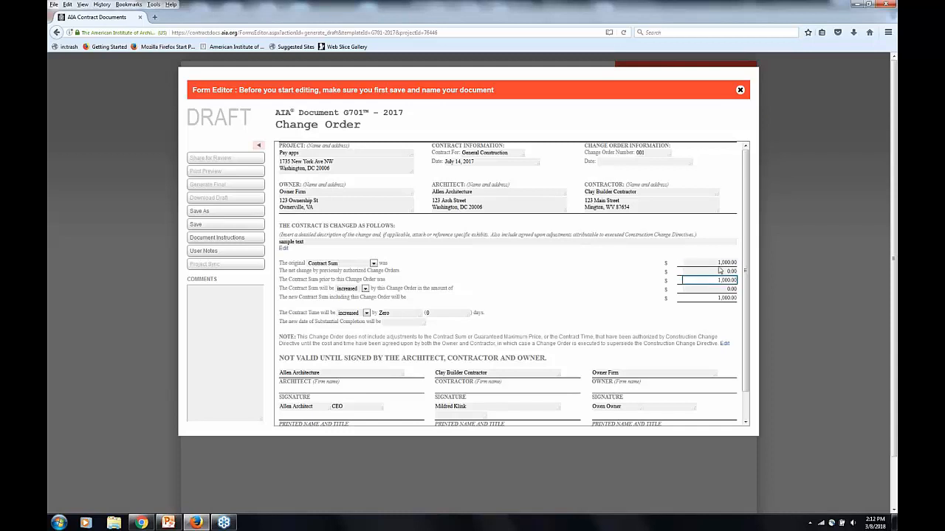
{"action": "left_click", "coordinate": [714, 270]}
{"action": "left_click", "coordinate": [712, 279]}
{"action": "left_click", "coordinate": [712, 263]}
{"action": "left_click", "coordinate": [714, 271]}
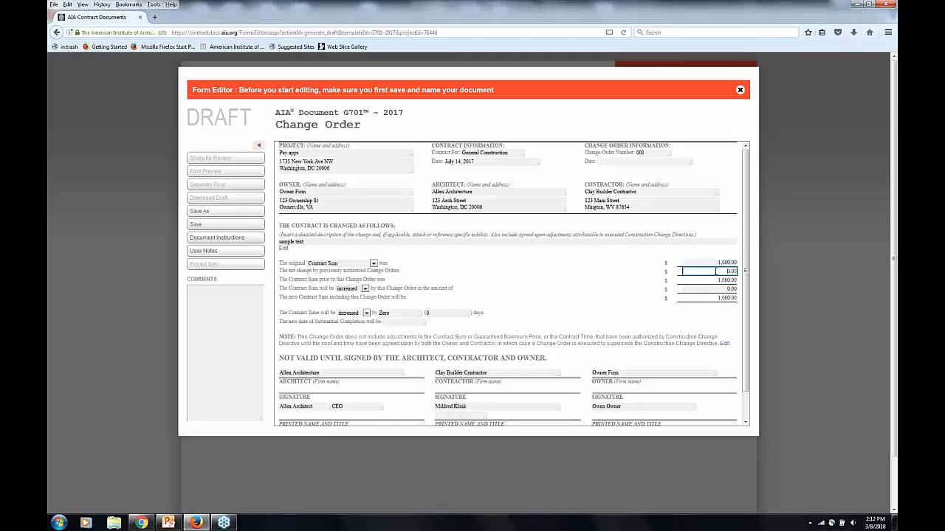
{"action": "left_click", "coordinate": [715, 280]}
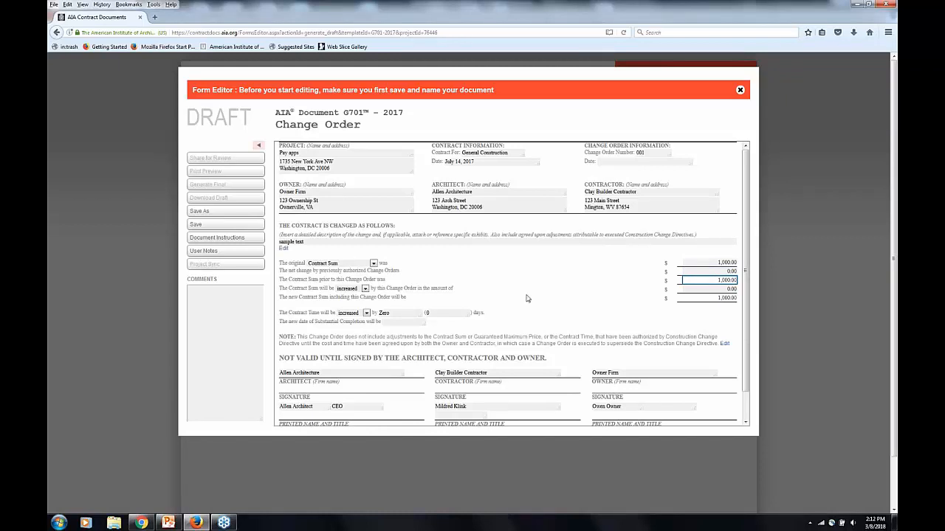
Set the Contract Sum to be increased by this Change Order in the amount of 100.00 and check the new Contract Sum
{"action": "left_click", "coordinate": [365, 290]}
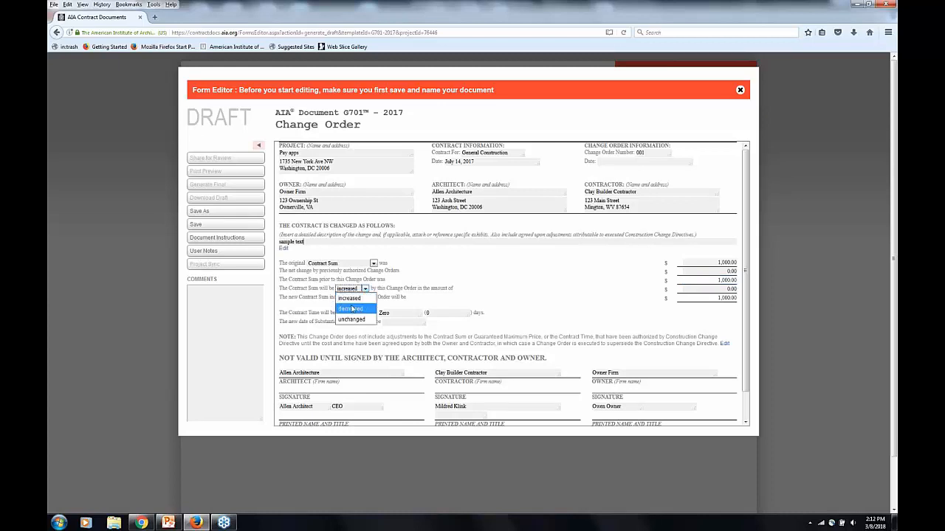
{"action": "left_click", "coordinate": [350, 298]}
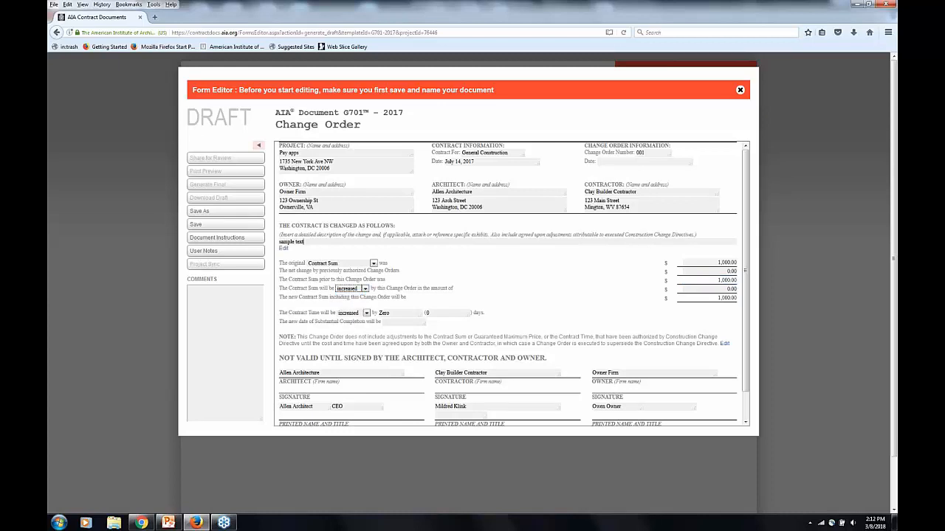
{"action": "left_click", "coordinate": [715, 290]}
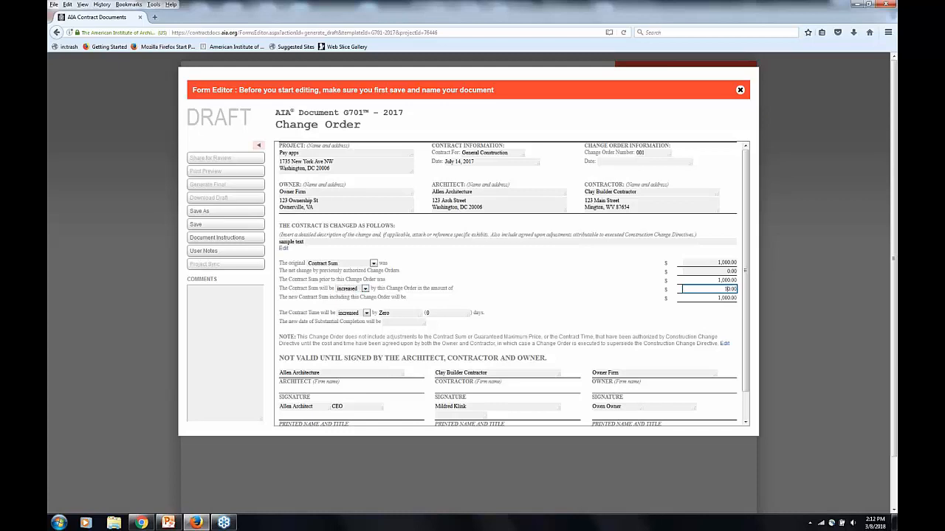
{"action": "left_click", "coordinate": [711, 297]}
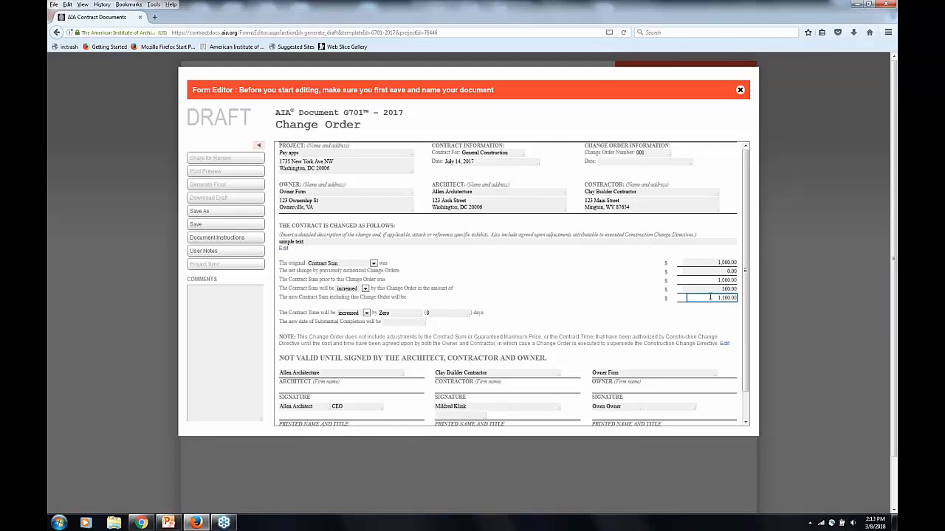
{"action": "left_click", "coordinate": [710, 289]}
{"action": "left_click", "coordinate": [709, 297]}
{"action": "left_click", "coordinate": [711, 290]}
{"action": "left_click", "coordinate": [713, 280]}
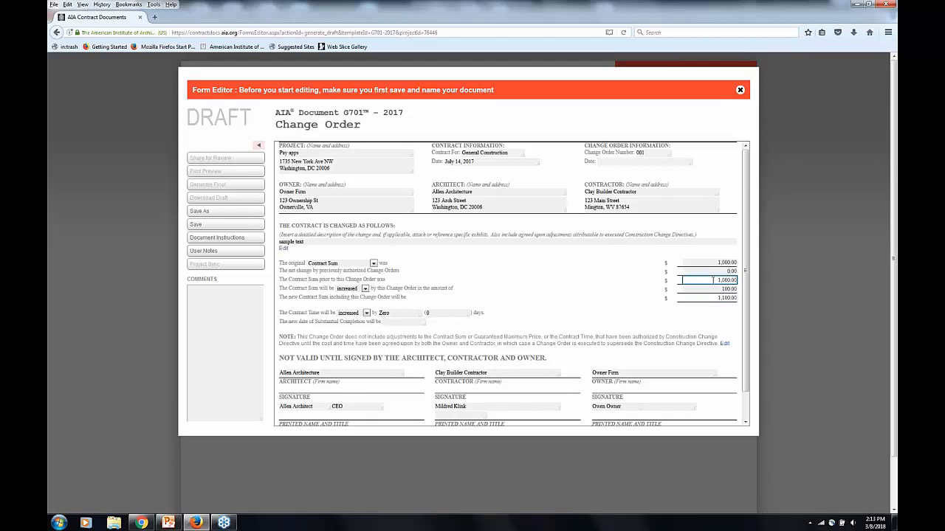
{"action": "left_click", "coordinate": [711, 290]}
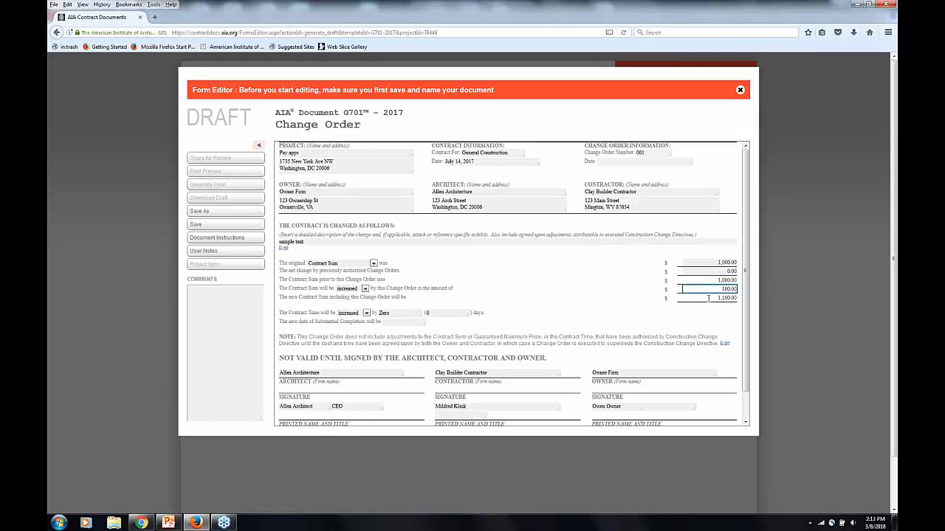
{"action": "left_click", "coordinate": [708, 298]}
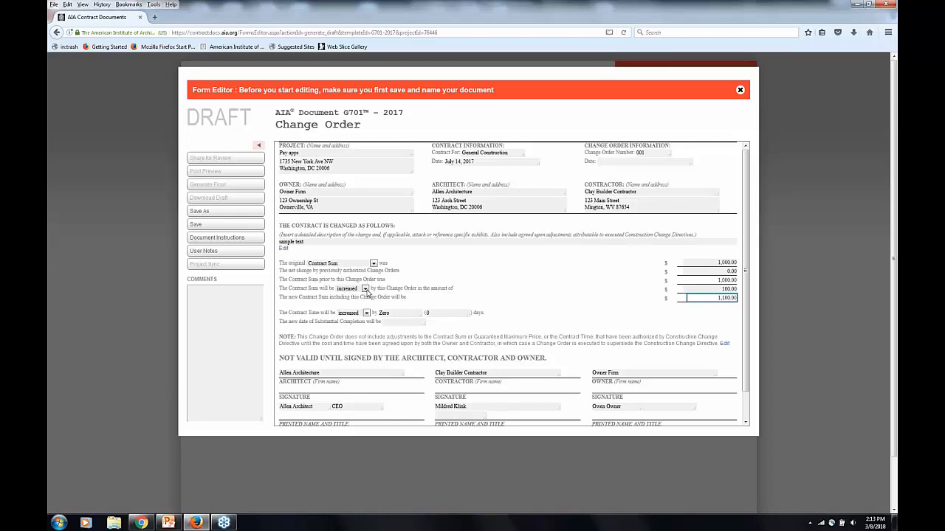
Change the Contract Sum adjustment to decreased and check the change amount and new Contract Sum fields
{"action": "left_click", "coordinate": [365, 289]}
{"action": "left_click", "coordinate": [363, 310]}
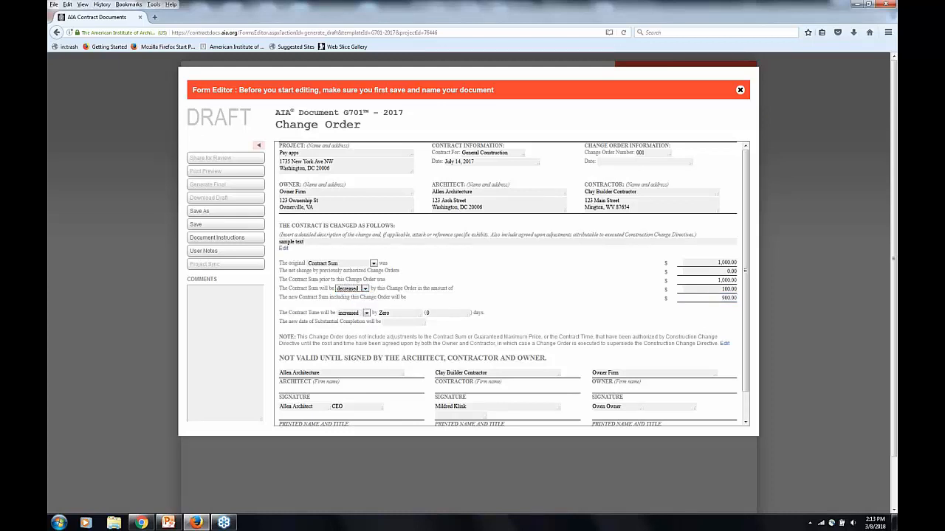
{"action": "left_click", "coordinate": [704, 297]}
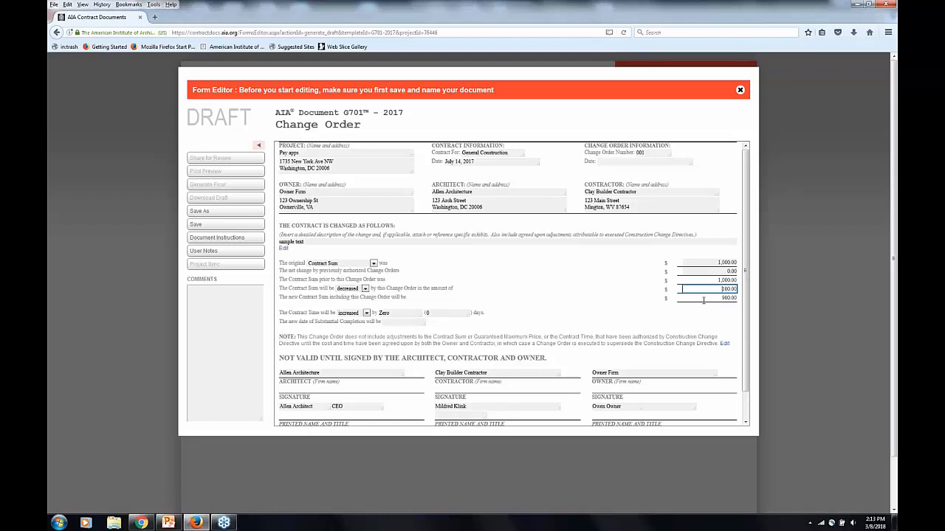
{"action": "left_click", "coordinate": [709, 288]}
{"action": "left_click_drag", "start_coordinate": [721, 289], "coordinate": [737, 289]}
{"action": "left_click", "coordinate": [695, 290]}
{"action": "left_click", "coordinate": [708, 300]}
{"action": "double_click", "coordinate": [708, 300]}
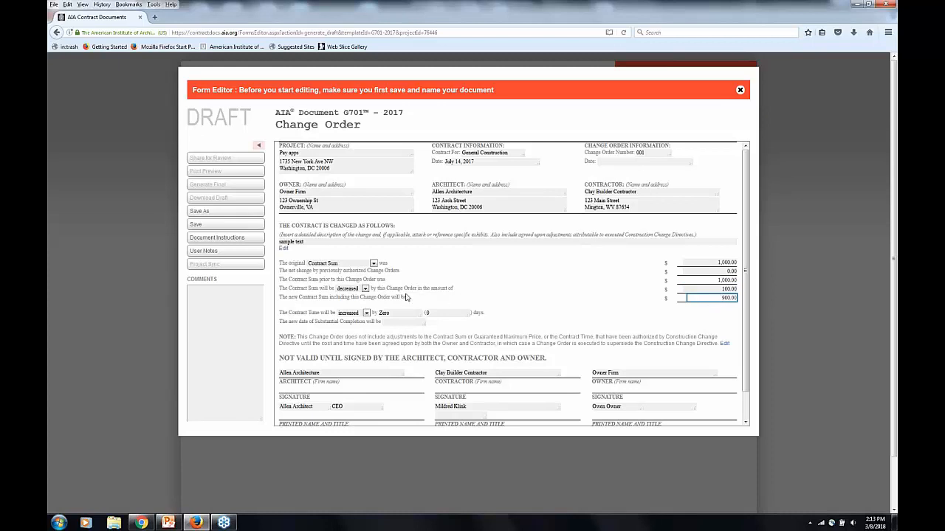
Set the Contract Time to unchanged and check the Substantial Completion date and contract sum fields
{"action": "left_click", "coordinate": [366, 313]}
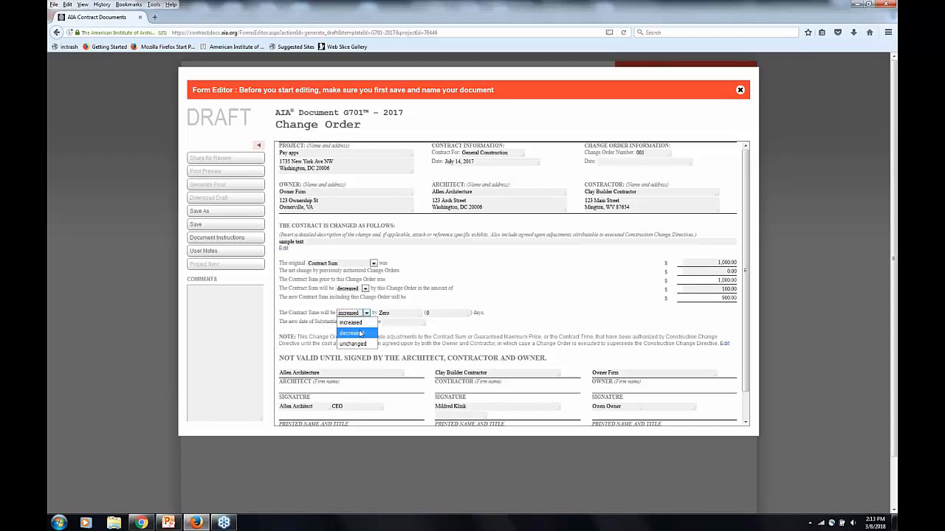
{"action": "left_click", "coordinate": [353, 344]}
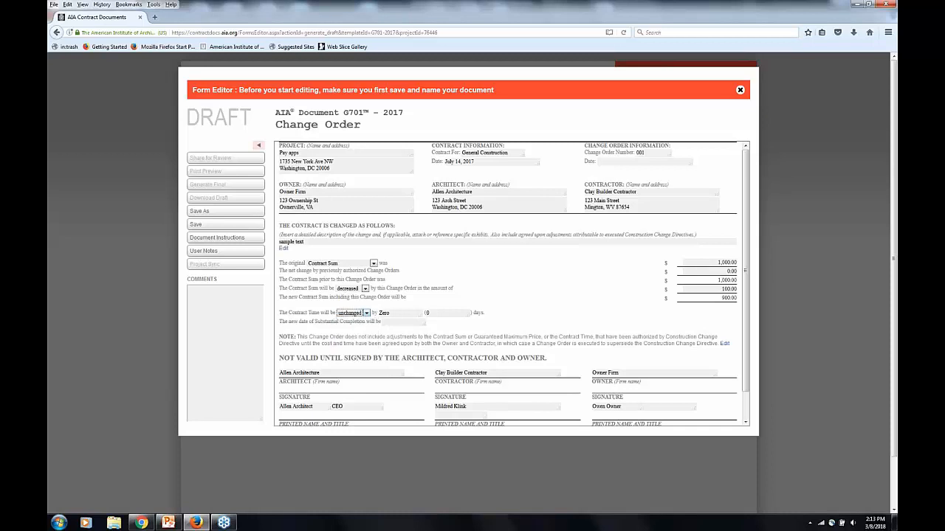
{"action": "left_click_drag", "start_coordinate": [294, 312], "coordinate": [313, 313]}
{"action": "left_click", "coordinate": [391, 323]}
{"action": "left_click", "coordinate": [711, 272]}
{"action": "left_click", "coordinate": [712, 280]}
{"action": "left_click", "coordinate": [712, 288]}
{"action": "left_click", "coordinate": [716, 297]}
Examine the firm name, signature, printed name and date fields in the architect, contractor and owner signature blocks
{"action": "scroll", "coordinate": [747, 277], "scroll_direction": "down", "scroll_amount": 1}
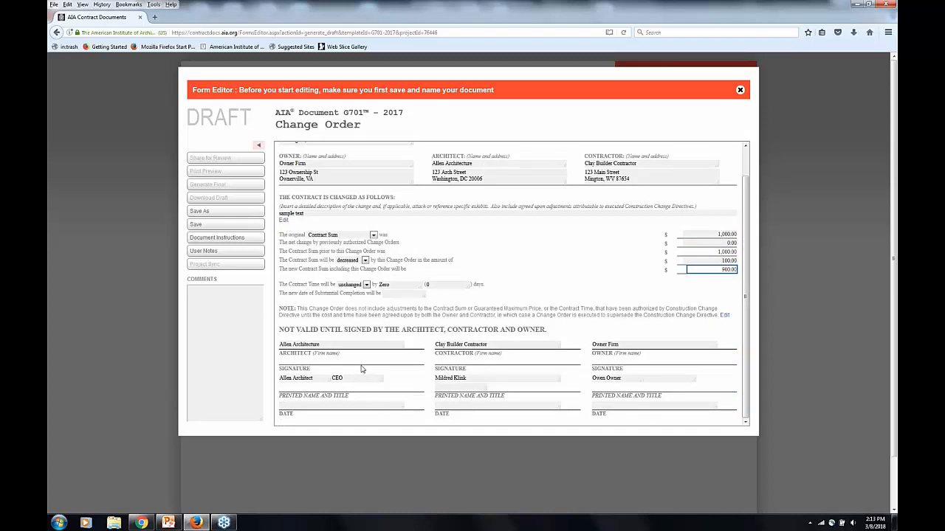
{"action": "left_click_drag", "start_coordinate": [285, 345], "coordinate": [325, 344]}
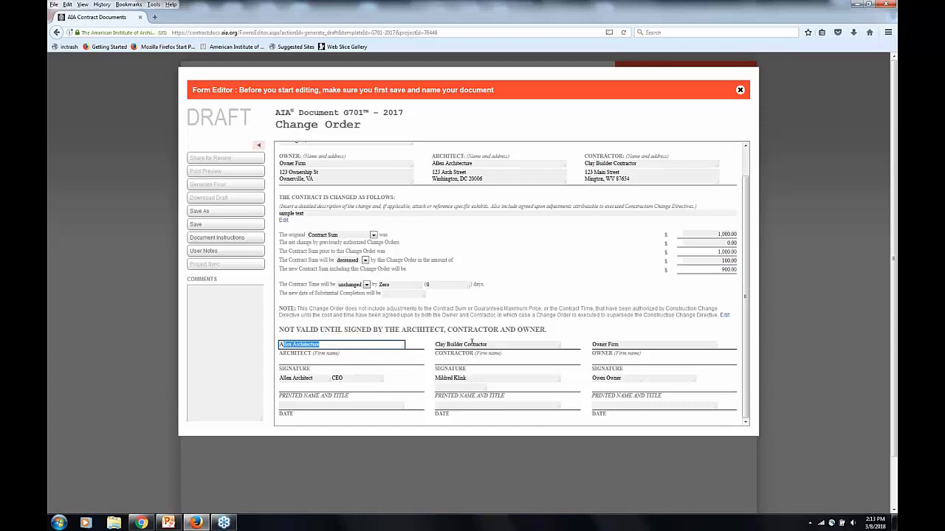
{"action": "left_click_drag", "start_coordinate": [454, 345], "coordinate": [509, 344]}
{"action": "left_click", "coordinate": [613, 345]}
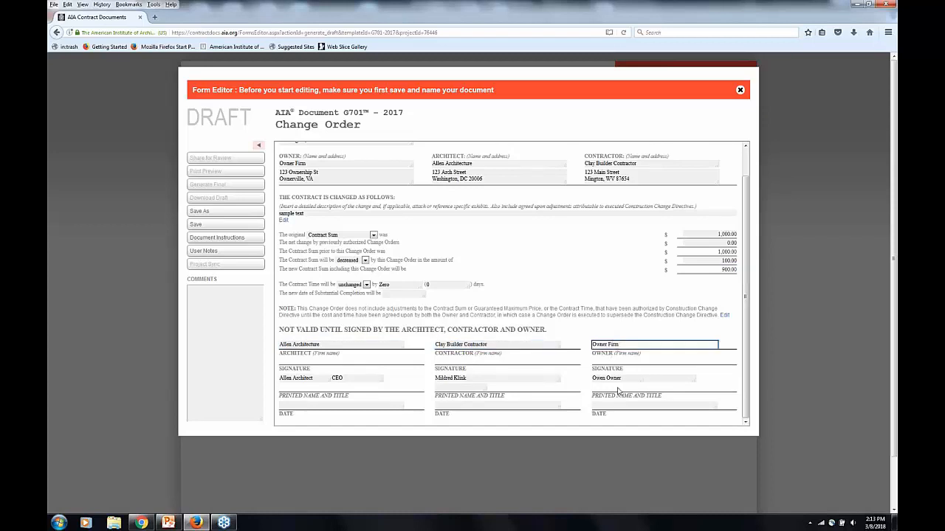
{"action": "left_click", "coordinate": [597, 363]}
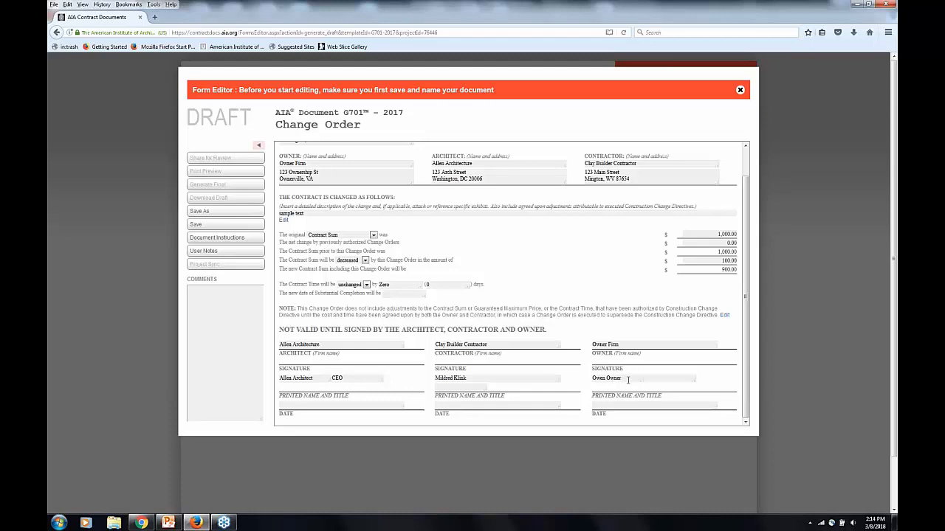
{"action": "left_click", "coordinate": [612, 379]}
{"action": "left_click", "coordinate": [605, 407]}
{"action": "left_click", "coordinate": [611, 379]}
{"action": "scroll", "coordinate": [380, 187], "scroll_direction": "up", "scroll_amount": 2}
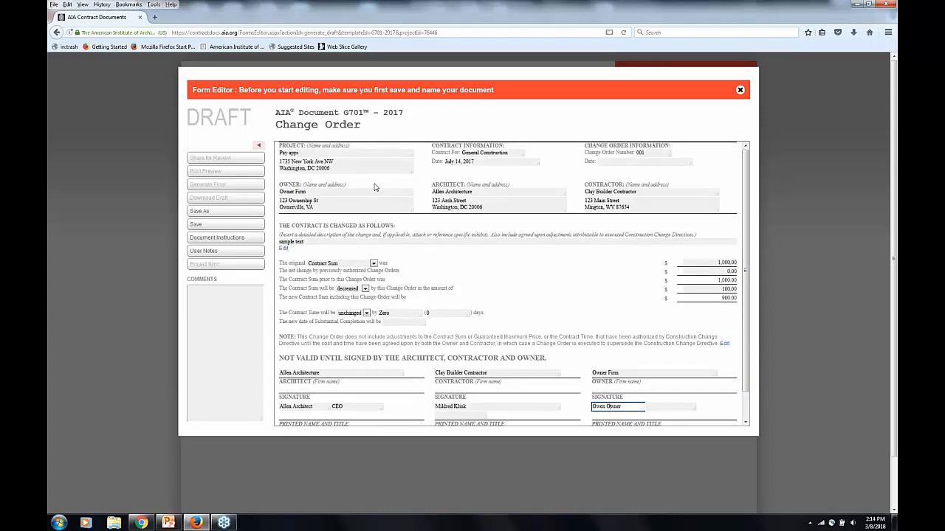
Save the change order in the Pay apps project under the name "G701-2017 - Form Draft - 001"
{"action": "left_click", "coordinate": [199, 226]}
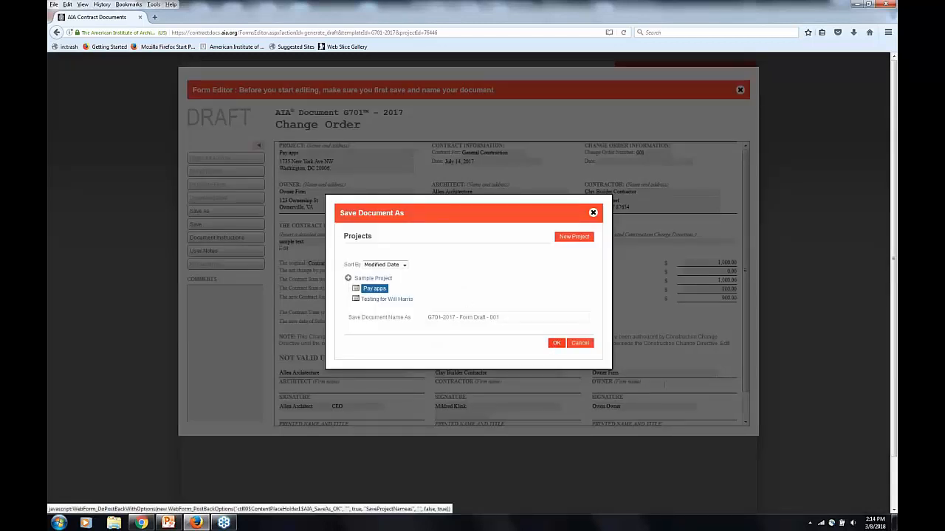
{"action": "left_click", "coordinate": [499, 317]}
{"action": "left_click_drag", "start_coordinate": [490, 318], "coordinate": [524, 318]}
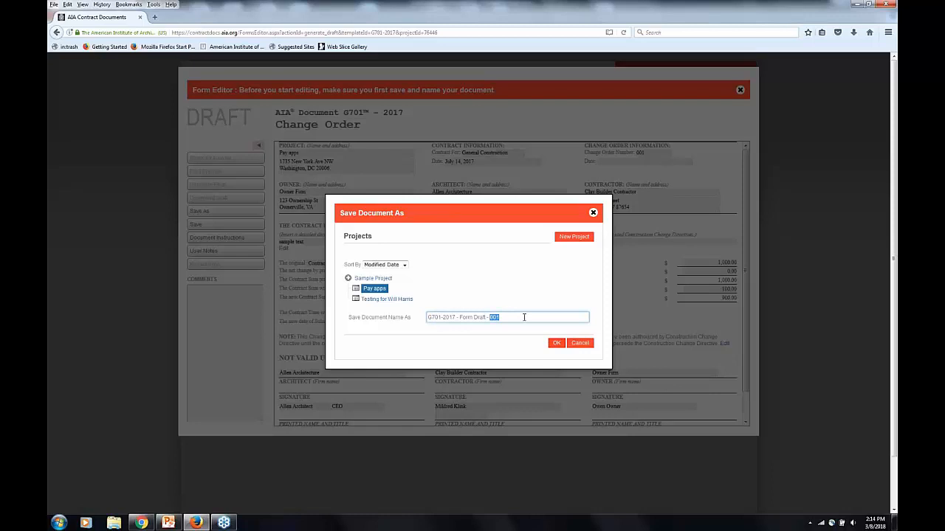
{"action": "left_click", "coordinate": [523, 318]}
{"action": "left_click", "coordinate": [557, 343]}
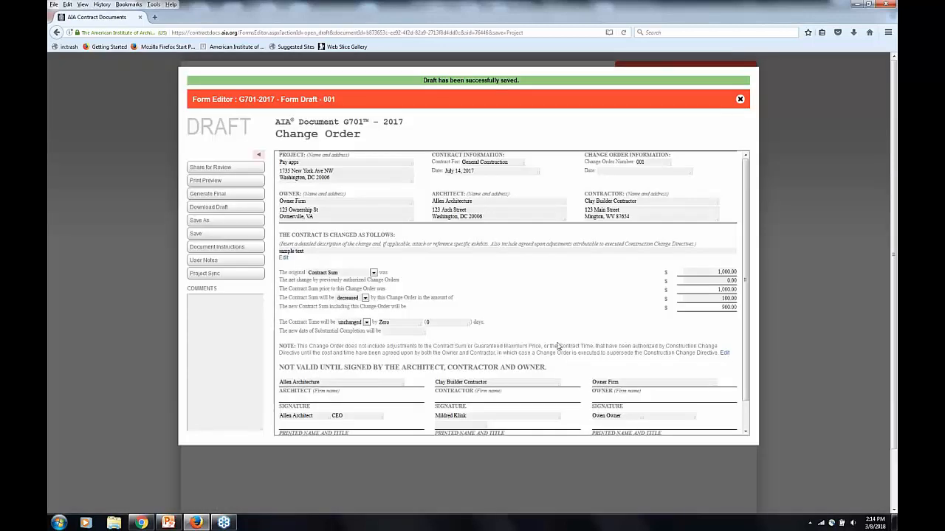
{"action": "left_click_drag", "start_coordinate": [423, 81], "coordinate": [489, 82]}
{"action": "left_click", "coordinate": [623, 93]}
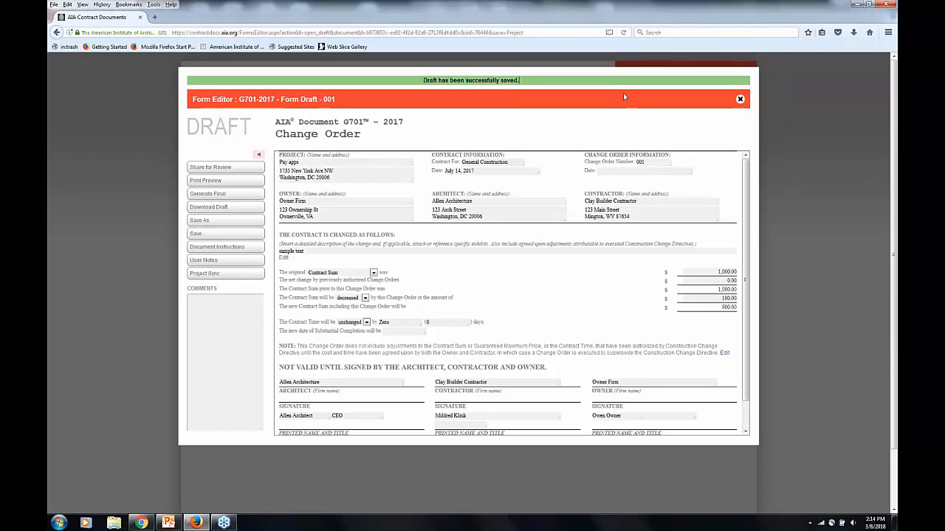
Close the draft with its changes saved and show the additional actions for the G701-2017 draft in the Pay apps documents list
{"action": "left_click", "coordinate": [741, 101]}
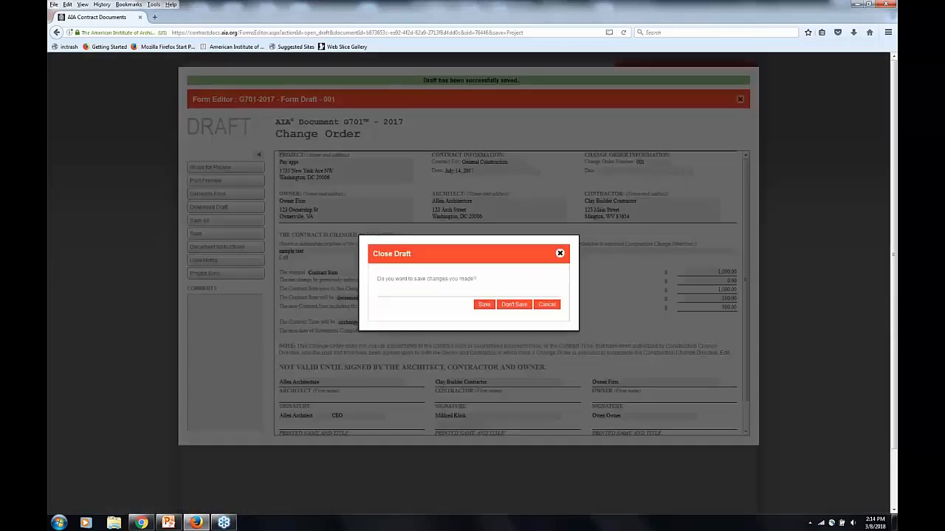
{"action": "left_click", "coordinate": [483, 304]}
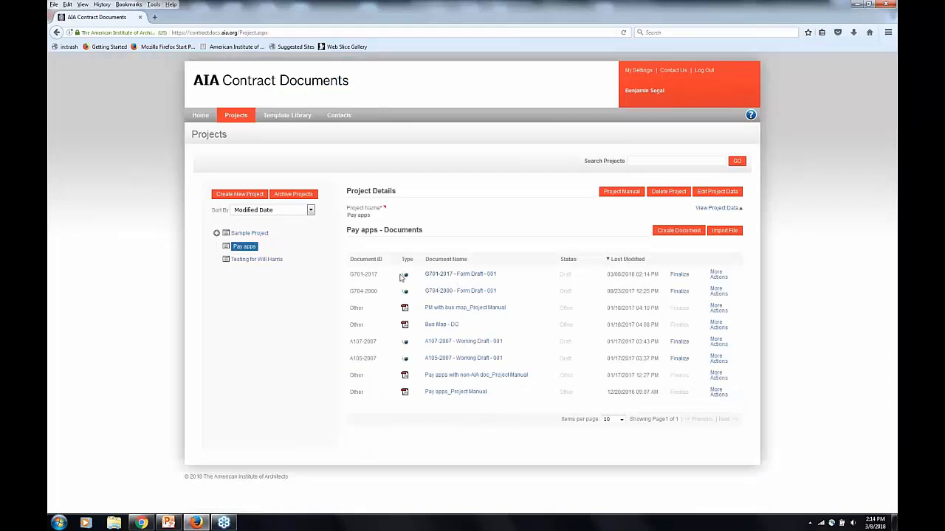
{"action": "left_click_drag", "start_coordinate": [351, 275], "coordinate": [496, 275]}
{"action": "left_click", "coordinate": [537, 256]}
{"action": "left_click", "coordinate": [718, 274]}
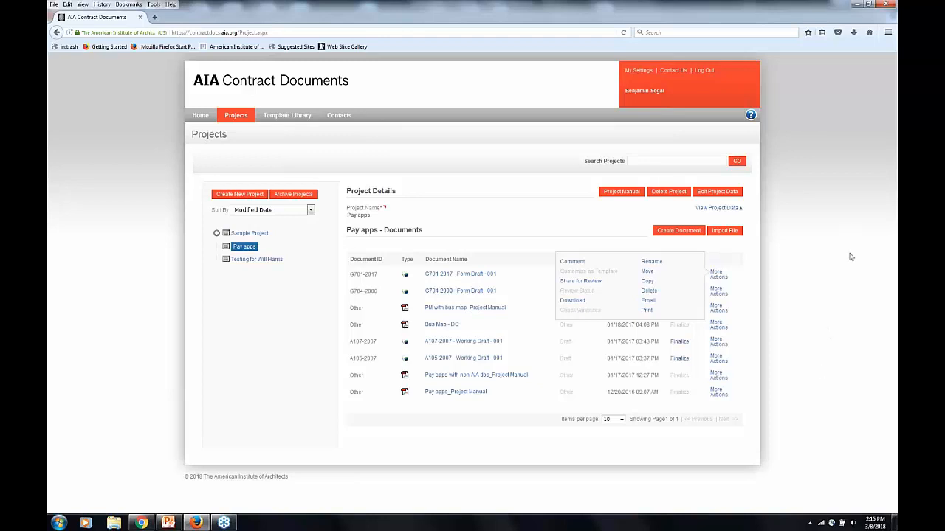
Create another document in the Pay apps project from the G701-2017 Change Order template, filtering the templates by "g701"
{"action": "left_click", "coordinate": [671, 232]}
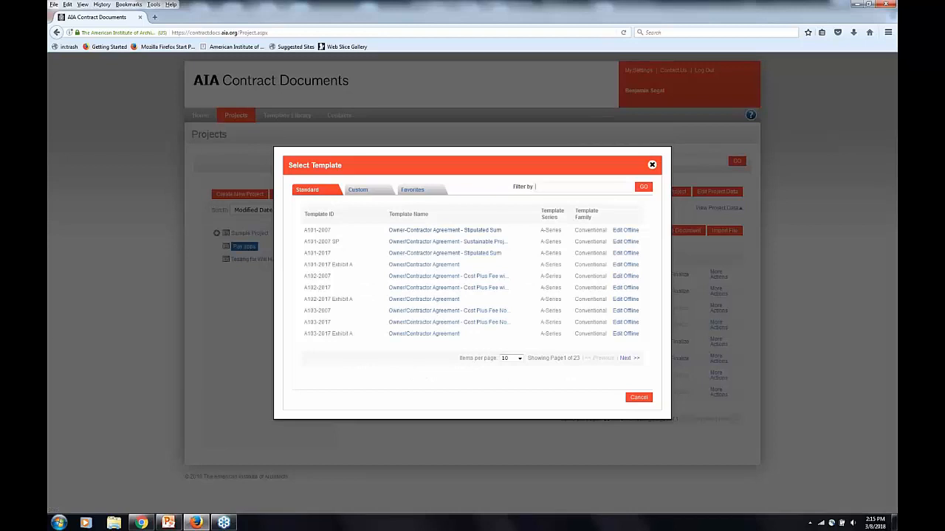
{"action": "type", "text": "g701"}
{"action": "key", "text": "Return"}
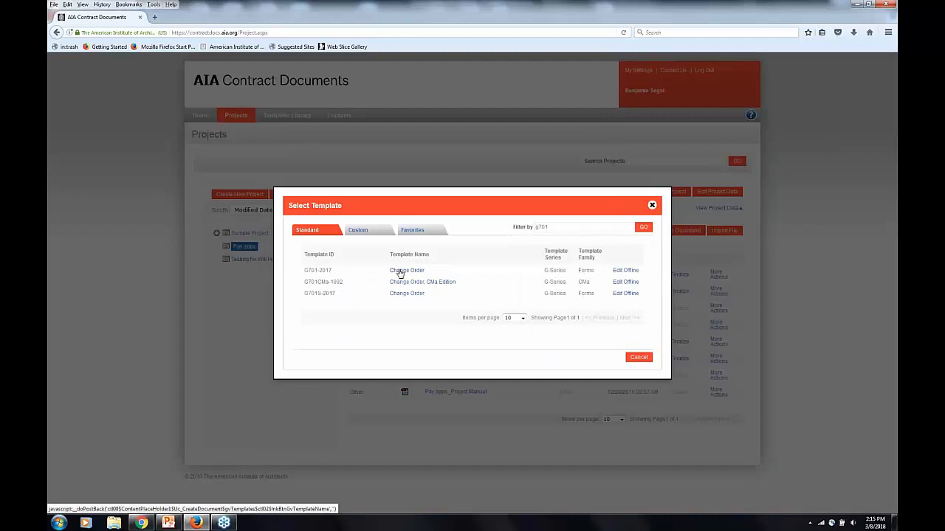
{"action": "left_click", "coordinate": [400, 273]}
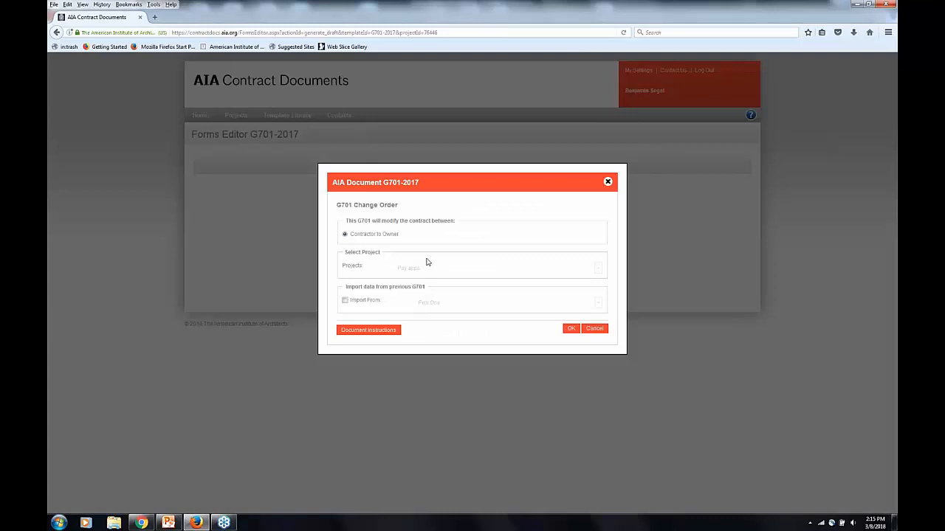
Import the previous G701 data from "G701-2017 - Form Draft - 001" into the new change order and accept the setup
{"action": "left_click", "coordinate": [345, 301]}
{"action": "left_click", "coordinate": [446, 303]}
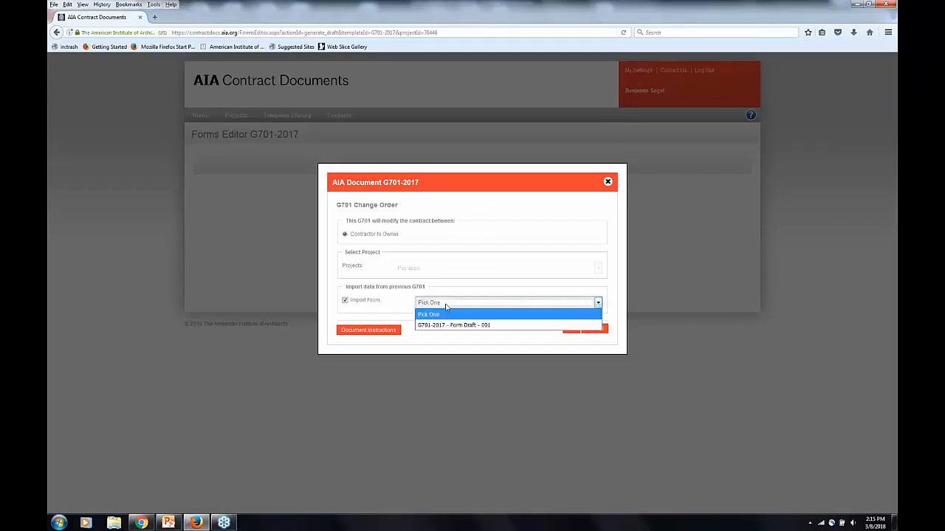
{"action": "left_click", "coordinate": [447, 329]}
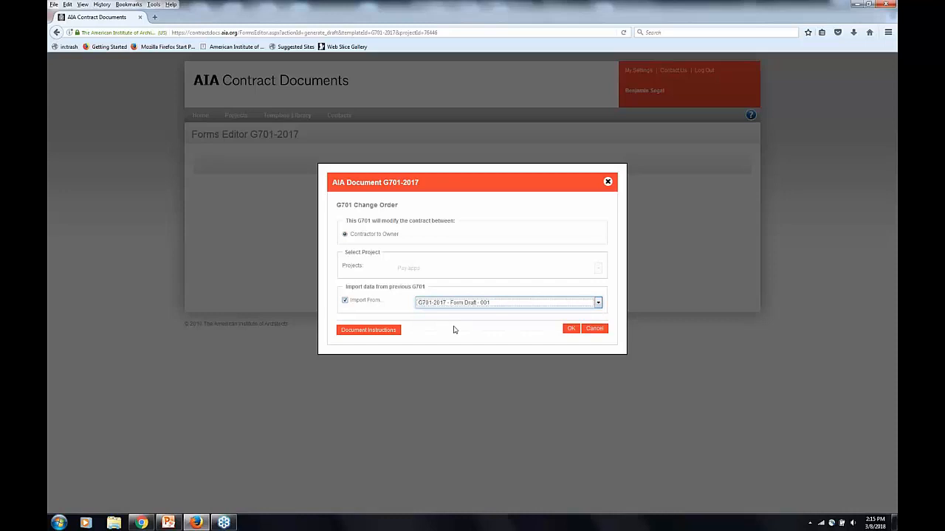
{"action": "left_click", "coordinate": [572, 330]}
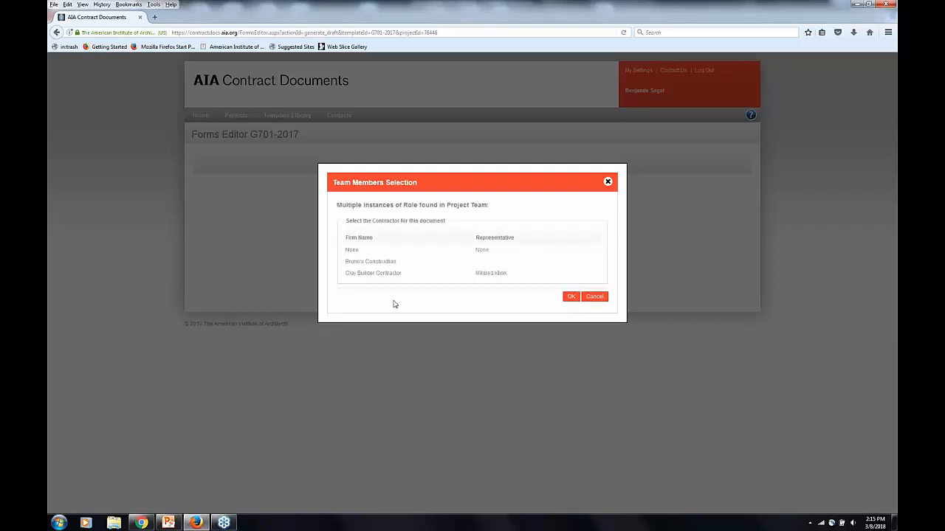
Choose Clay Builder Contractor as the contractor for this document and accept the team member selection
{"action": "left_click", "coordinate": [375, 261]}
{"action": "left_click", "coordinate": [375, 274]}
{"action": "left_click", "coordinate": [571, 296]}
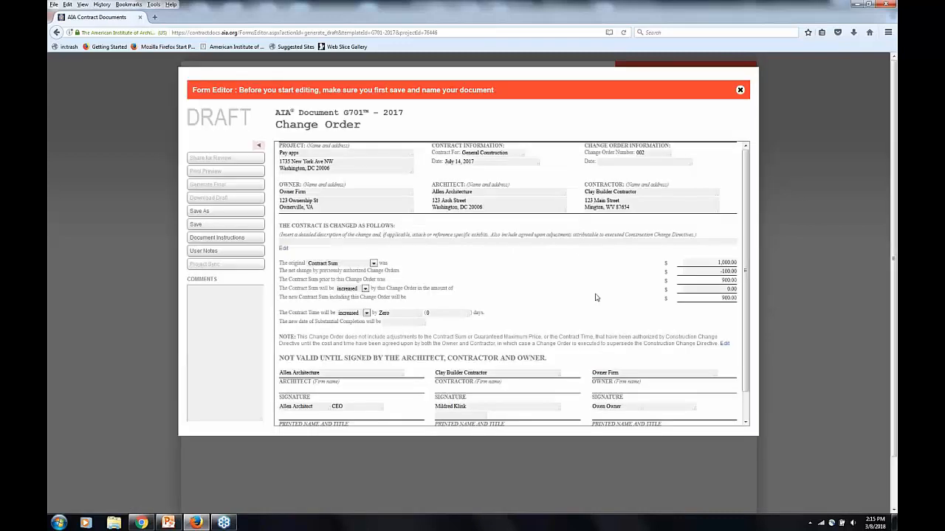
Set the Contract Sum to be increased by this Change Order in the amount of 200.00
{"action": "left_click", "coordinate": [706, 262]}
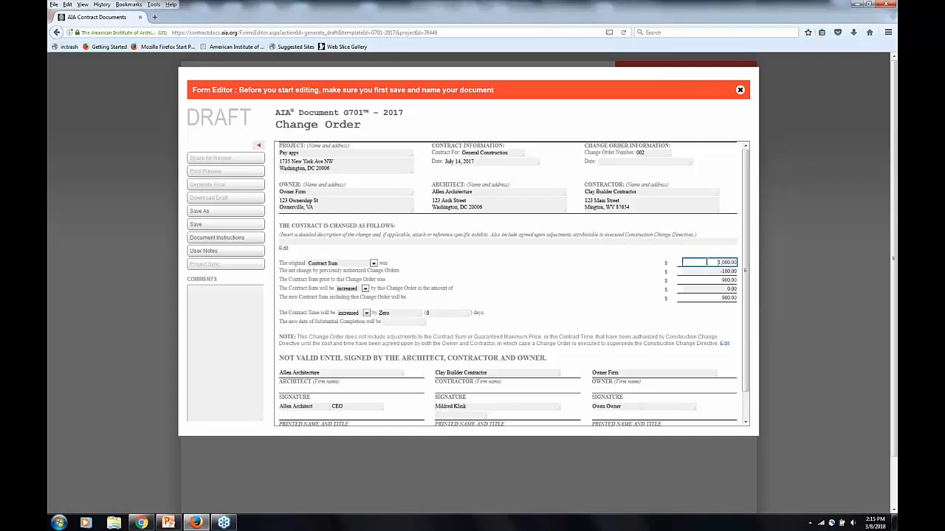
{"action": "left_click", "coordinate": [711, 272]}
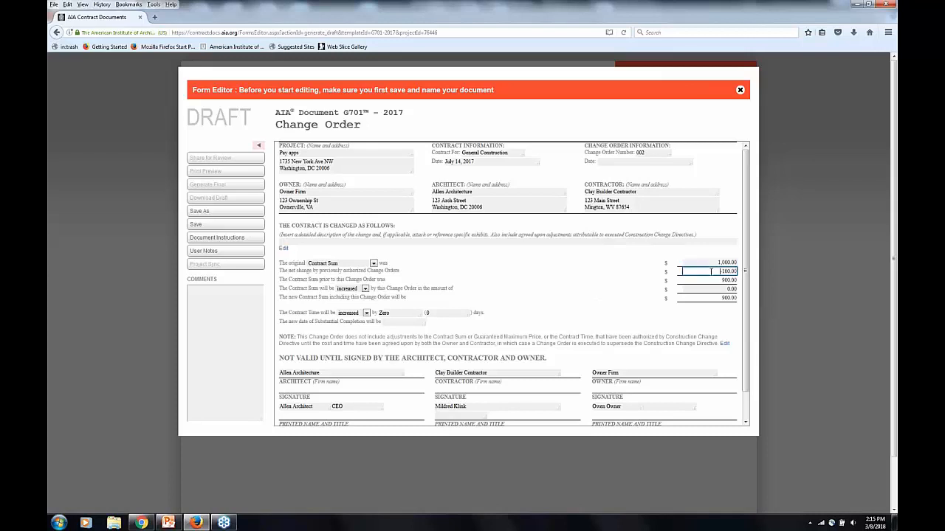
{"action": "left_click", "coordinate": [713, 281]}
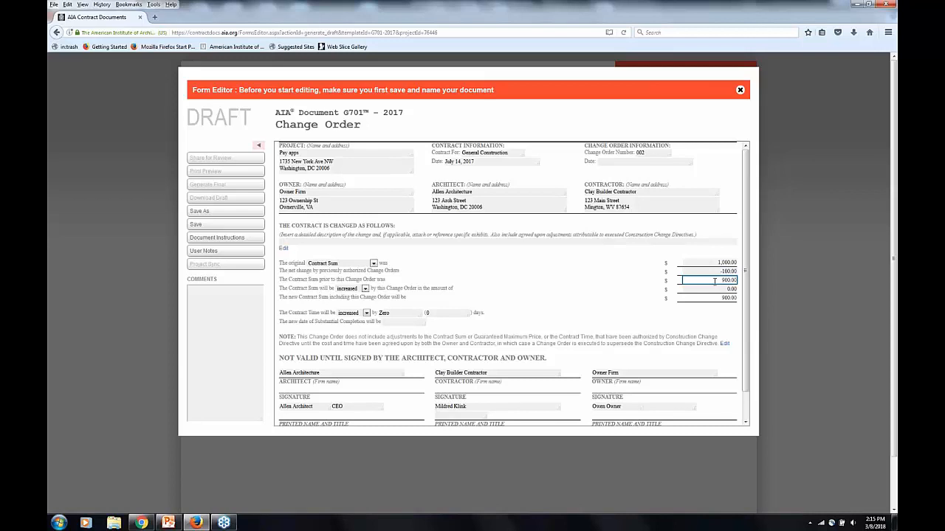
{"action": "left_click", "coordinate": [365, 289]}
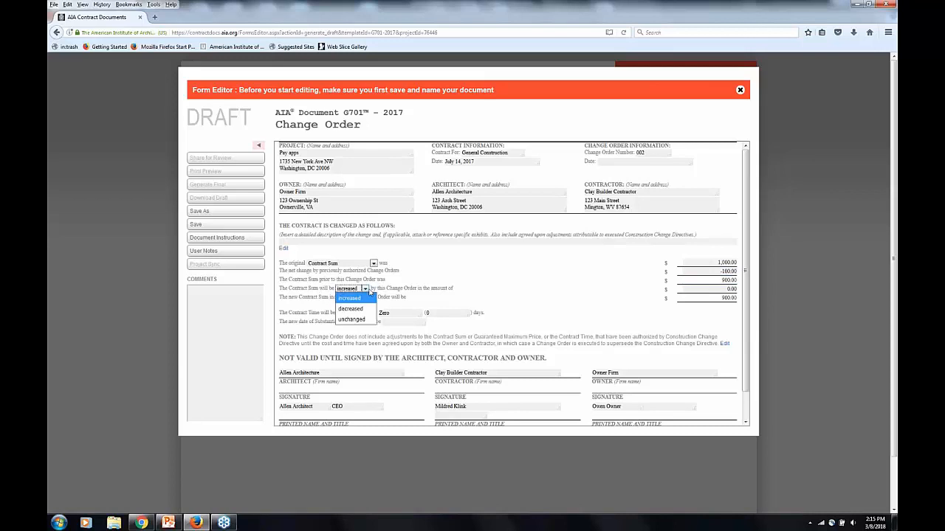
{"action": "left_click", "coordinate": [369, 301]}
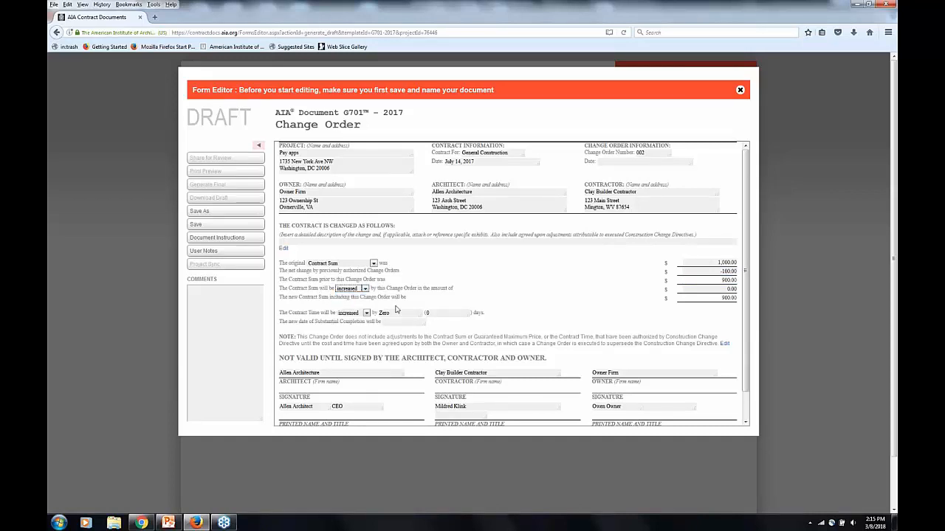
{"action": "left_click", "coordinate": [682, 289]}
{"action": "type", "text": "30"}
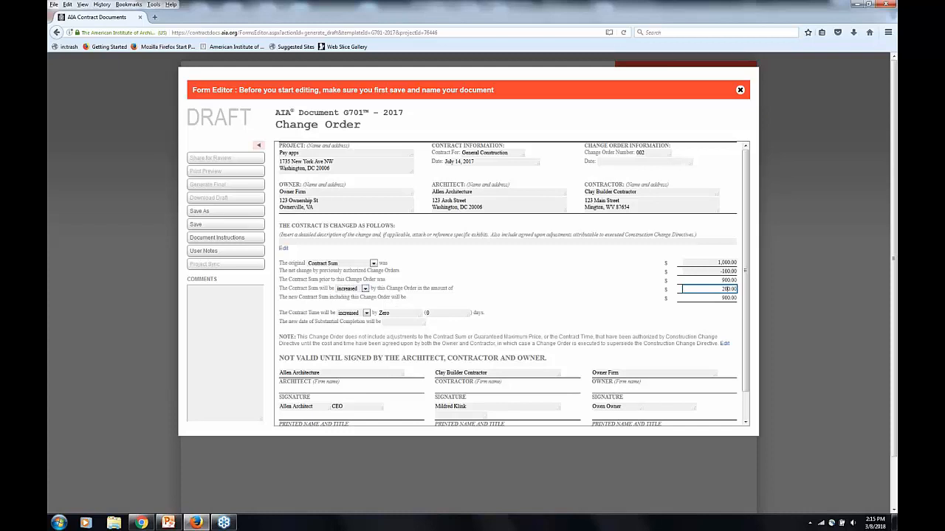
{"action": "left_click", "coordinate": [696, 299]}
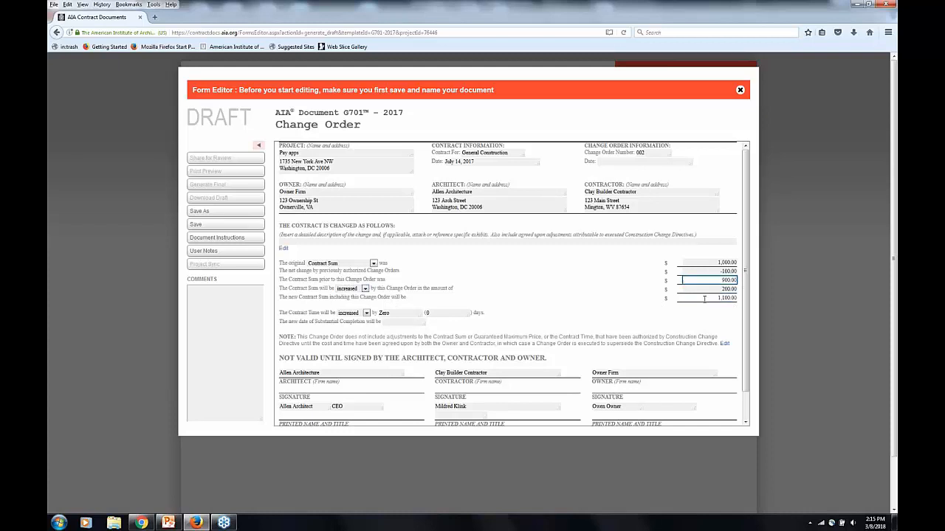
Review how the previous change orders, prior Contract Sum and this Change Order's amount add up to the new Contract Sum
{"action": "left_click", "coordinate": [705, 298]}
{"action": "left_click", "coordinate": [710, 289]}
{"action": "left_click", "coordinate": [713, 281]}
{"action": "left_click", "coordinate": [710, 290]}
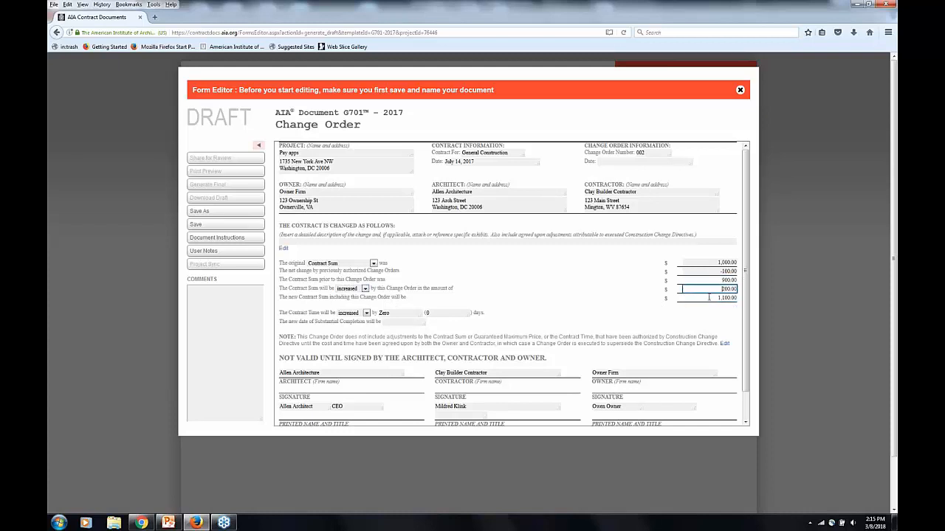
{"action": "left_click", "coordinate": [710, 298]}
{"action": "left_click", "coordinate": [710, 289]}
{"action": "left_click", "coordinate": [705, 298]}
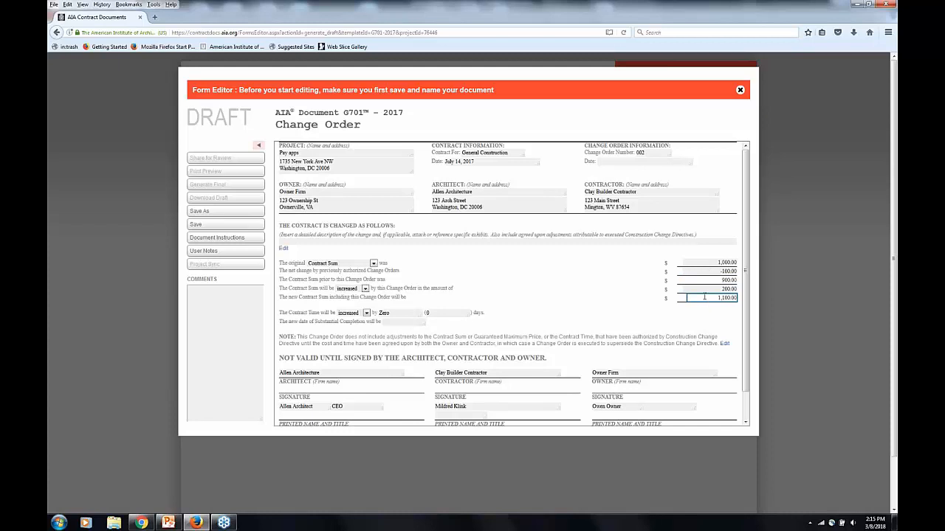
{"action": "left_click", "coordinate": [713, 271]}
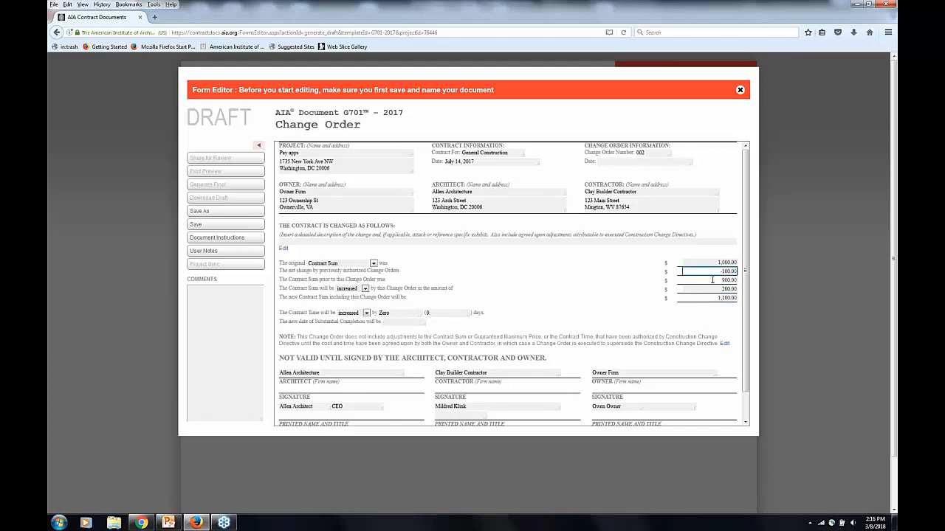
{"action": "left_click", "coordinate": [713, 279]}
{"action": "double_click", "coordinate": [727, 280]}
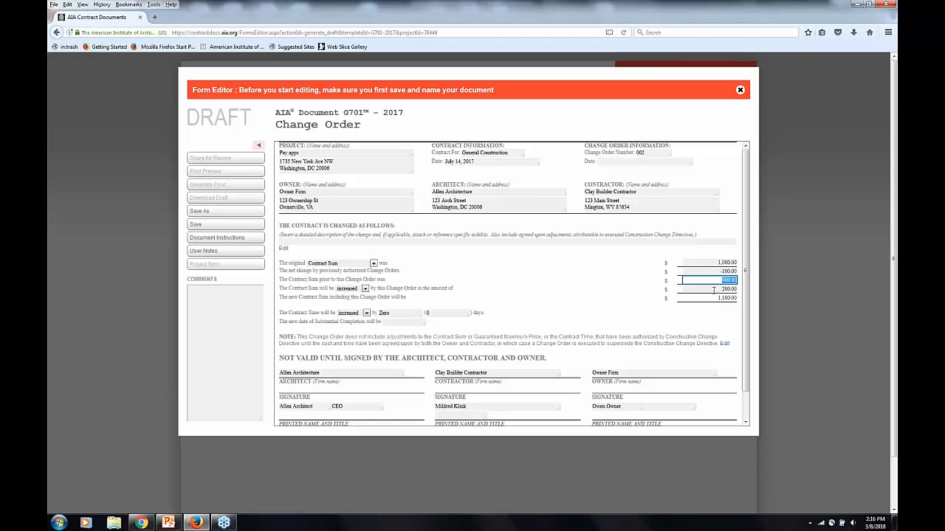
{"action": "left_click", "coordinate": [713, 290]}
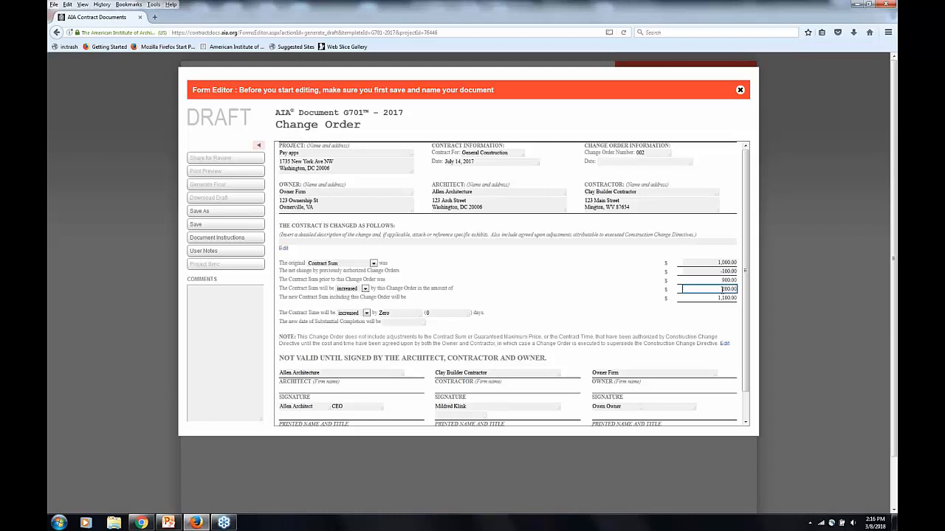
{"action": "left_click", "coordinate": [711, 298]}
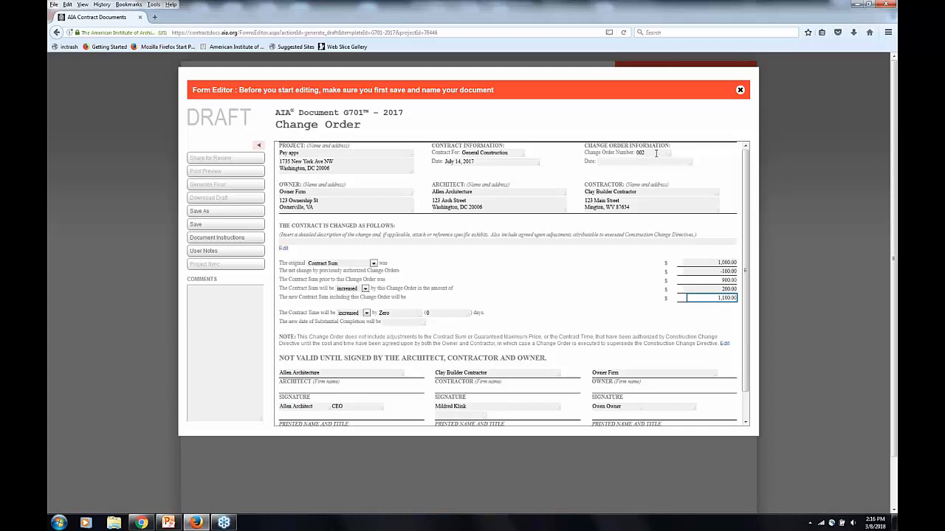
Save the second change order in the Pay apps project as "G701-2017 - Form Draft - 002" and close the draft
{"action": "left_click", "coordinate": [646, 152]}
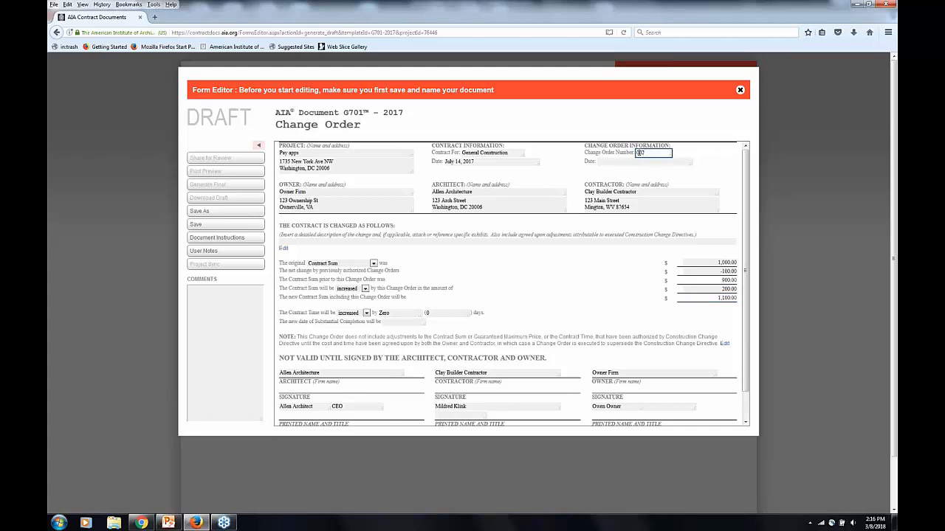
{"action": "left_click_drag", "start_coordinate": [638, 153], "coordinate": [672, 153]}
{"action": "left_click", "coordinate": [671, 154]}
{"action": "left_click", "coordinate": [203, 226]}
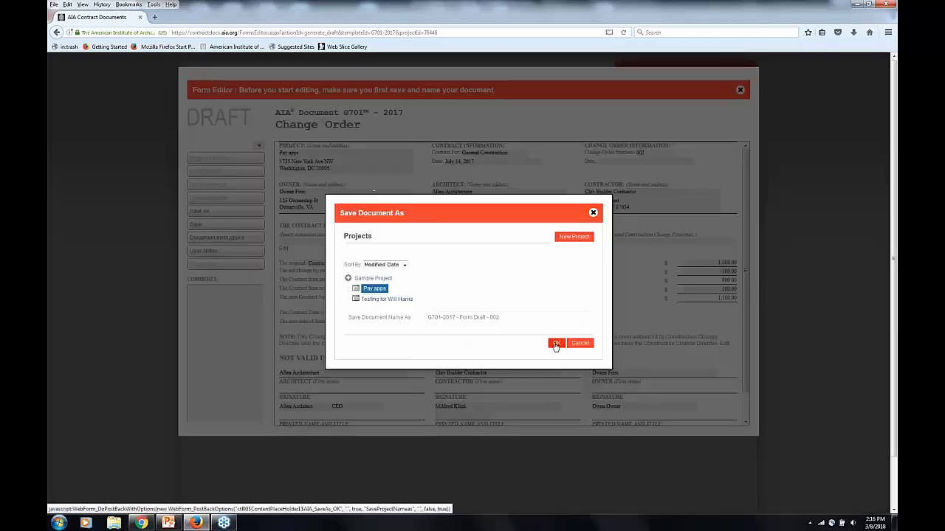
{"action": "double_click", "coordinate": [493, 318]}
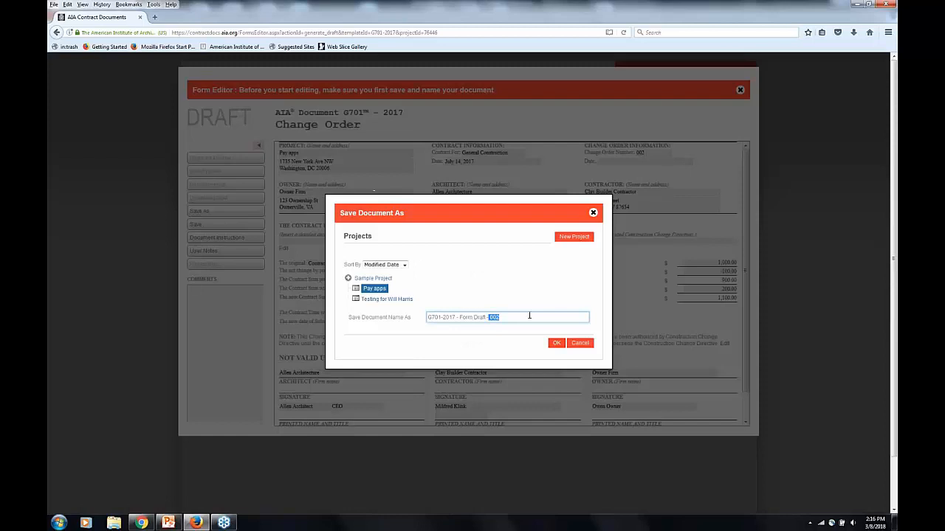
{"action": "left_click", "coordinate": [557, 342]}
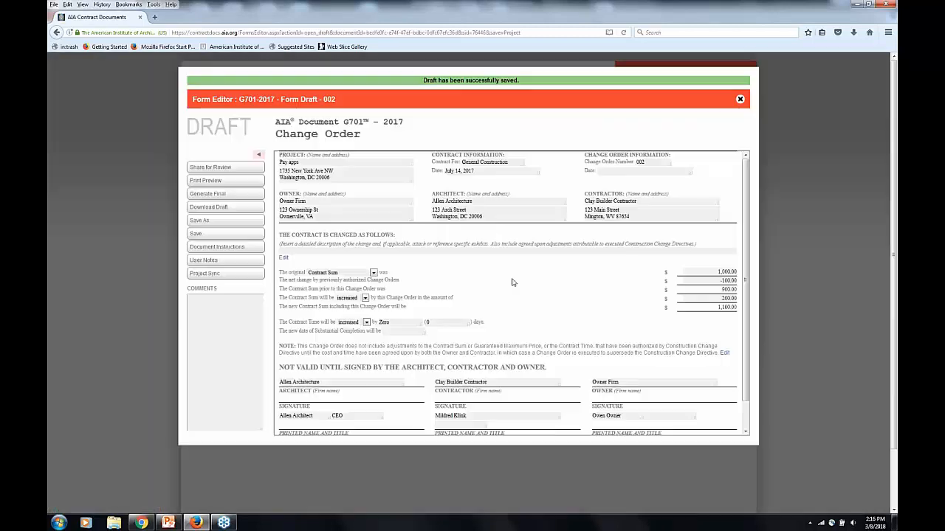
{"action": "left_click", "coordinate": [741, 99]}
{"action": "left_click", "coordinate": [483, 304]}
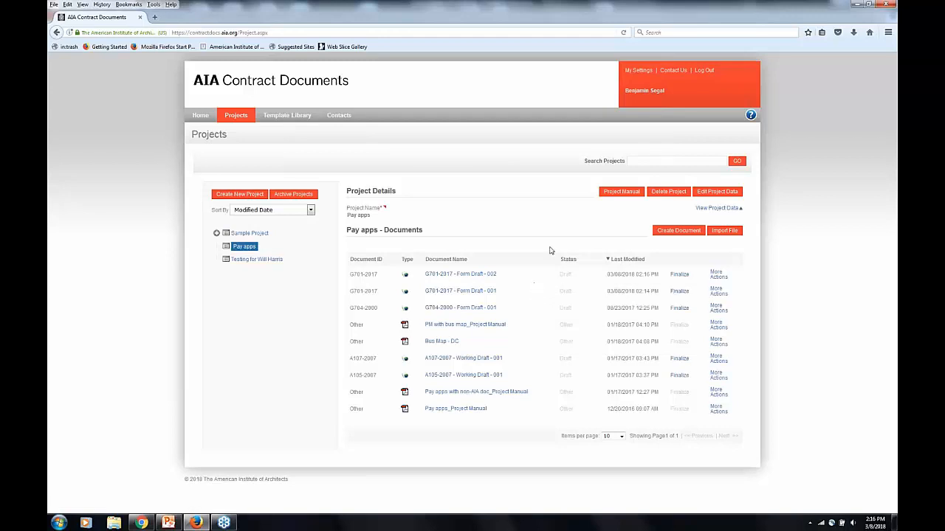
Create a Pay apps document from the G703-1992 Continuation Sheet for G702 template, filtering the templates by "g703", and accept the setup
{"action": "left_click", "coordinate": [676, 233]}
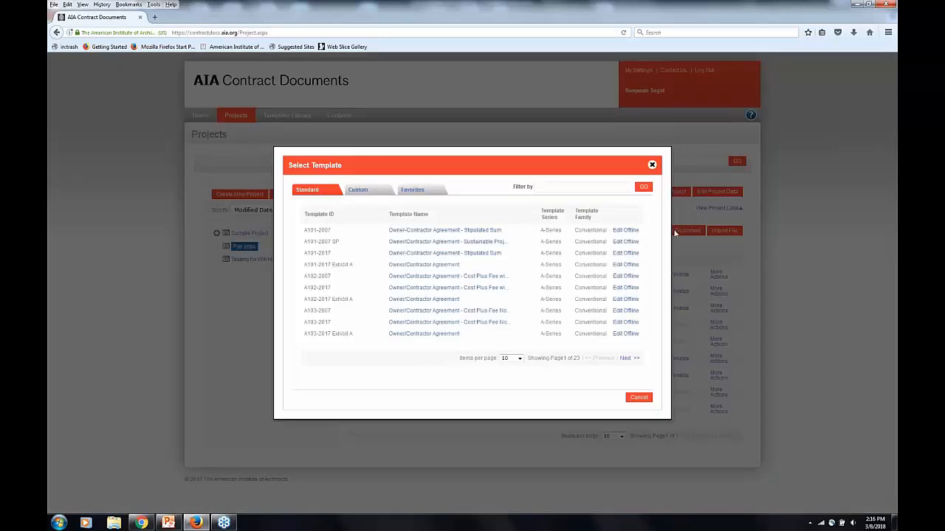
{"action": "left_click", "coordinate": [557, 185]}
{"action": "type", "text": "g703"}
{"action": "key", "text": "Return"}
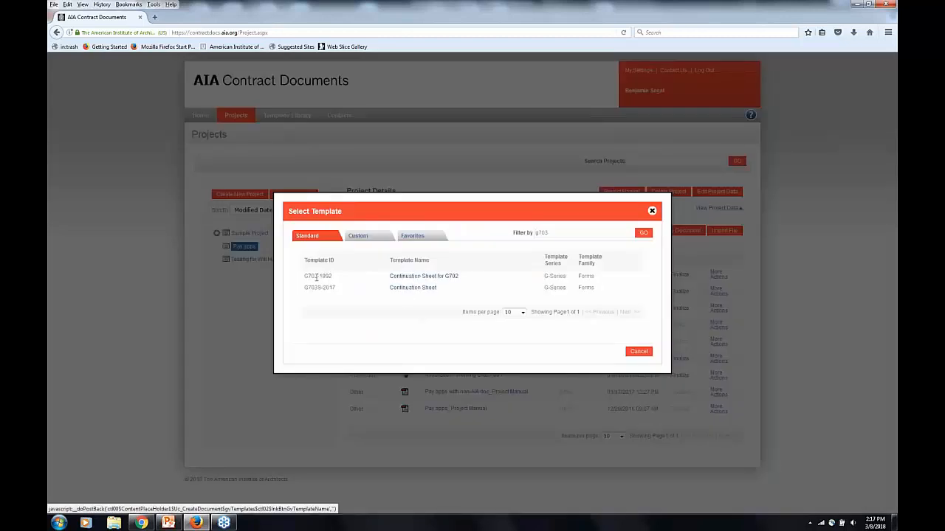
{"action": "mouse_move", "coordinate": [309, 276]}
{"action": "left_mouse_down"}
{"action": "mouse_move", "coordinate": [330, 276]}
{"action": "mouse_move", "coordinate": [322, 288]}
{"action": "left_mouse_up"}
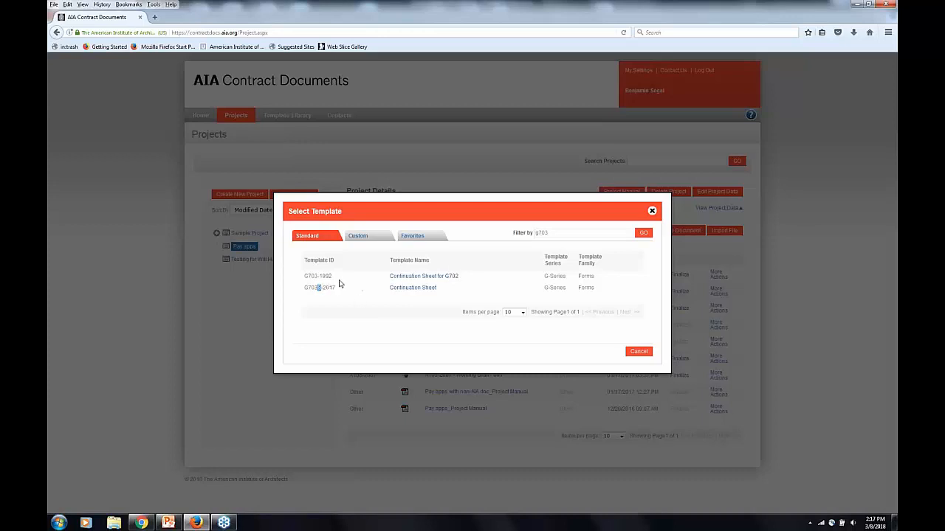
{"action": "left_click", "coordinate": [339, 284]}
{"action": "left_click", "coordinate": [415, 277]}
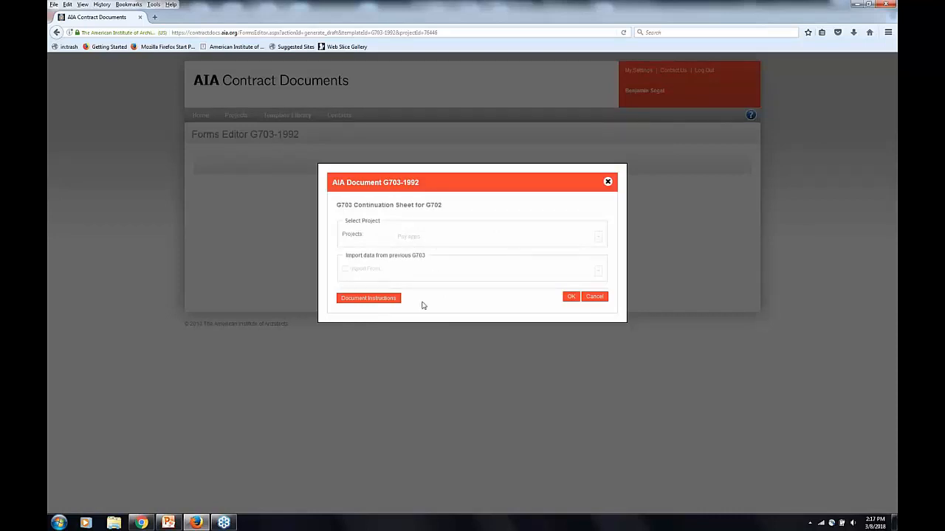
{"action": "left_click", "coordinate": [571, 297]}
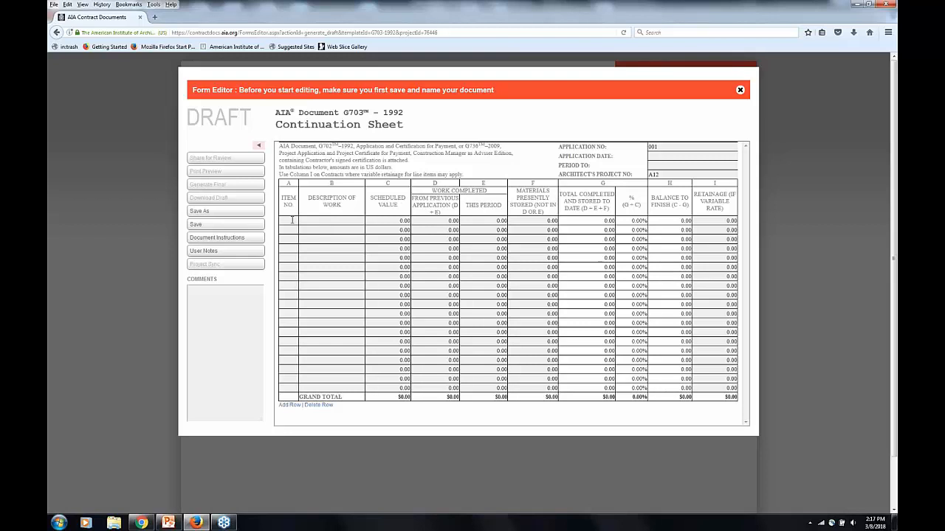
Set the continuation sheet's Application Date to March 08, 2018 and its Period To date to March 01, 2018
{"action": "left_click_drag", "start_coordinate": [307, 197], "coordinate": [338, 199]}
{"action": "left_click", "coordinate": [376, 207]}
{"action": "left_click", "coordinate": [667, 147]}
{"action": "left_click", "coordinate": [669, 146]}
{"action": "left_click", "coordinate": [668, 175]}
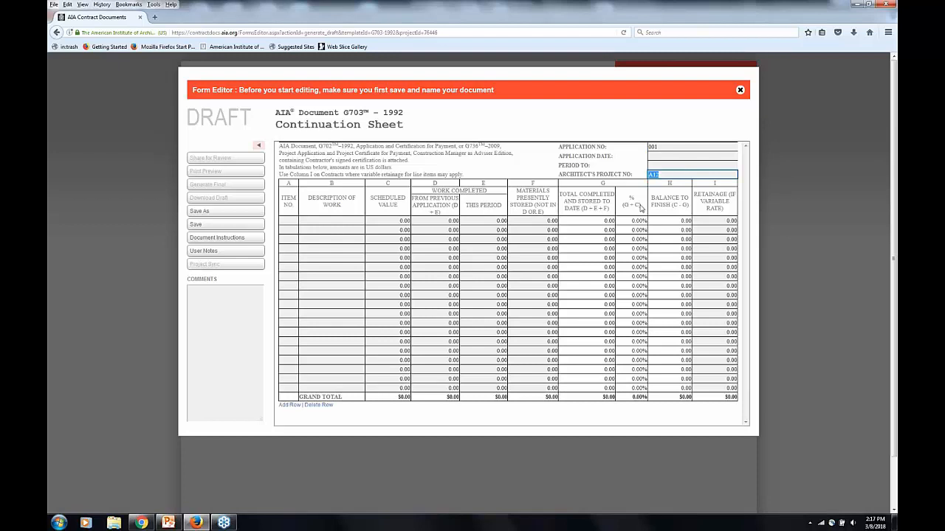
{"action": "left_click", "coordinate": [658, 155]}
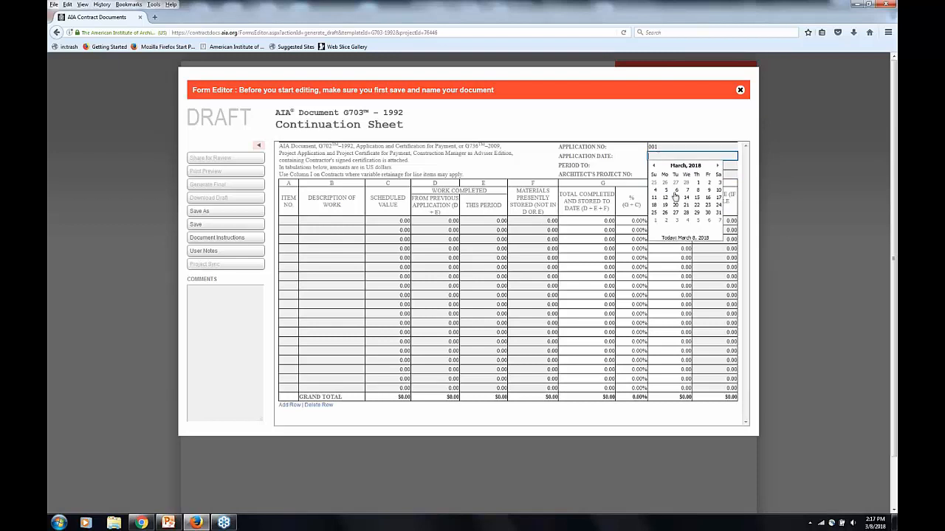
{"action": "left_click", "coordinate": [696, 189]}
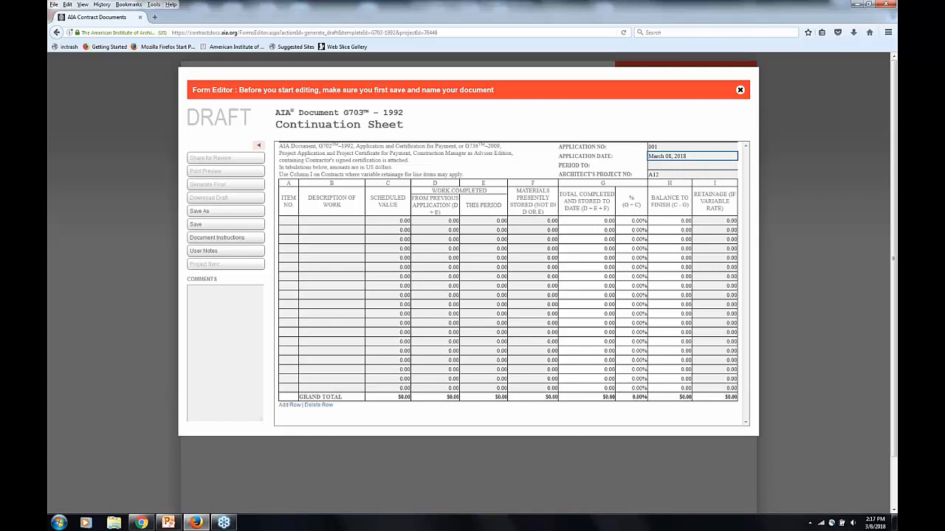
{"action": "left_click", "coordinate": [661, 166]}
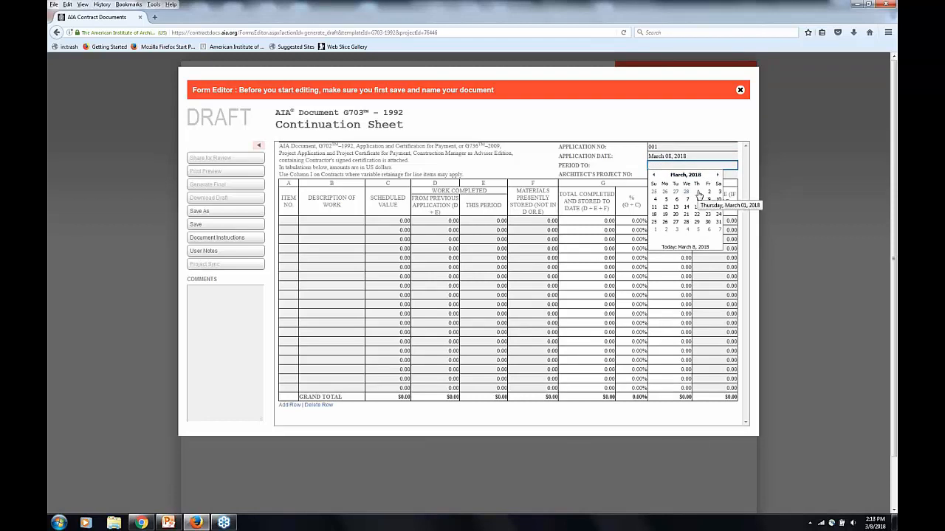
{"action": "left_click", "coordinate": [697, 192]}
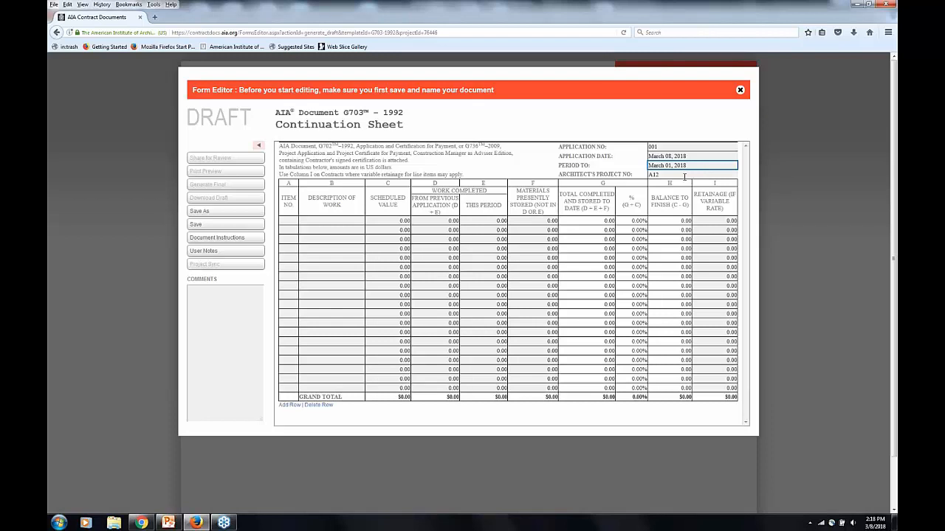
{"action": "left_click", "coordinate": [680, 175]}
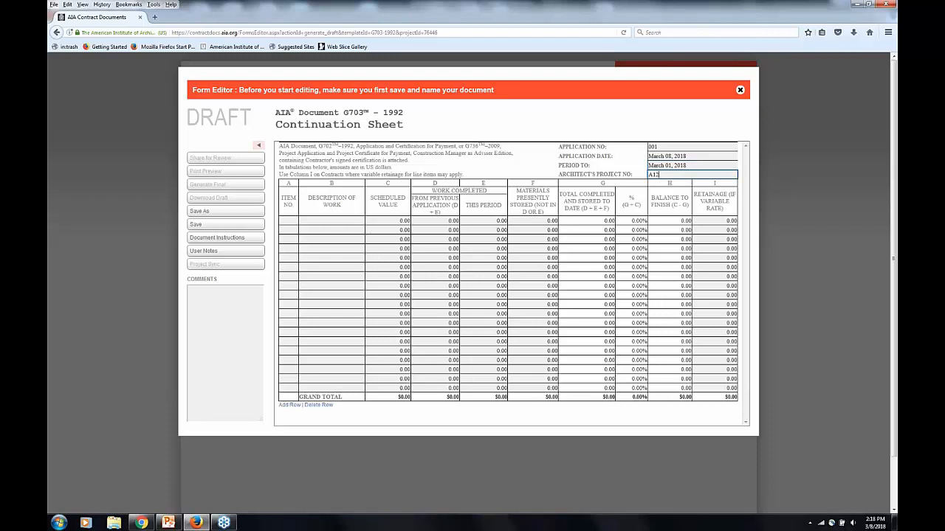
Enter item number 1 with the work description BRICKS in the first row of the continuation sheet
{"action": "left_click", "coordinate": [290, 220]}
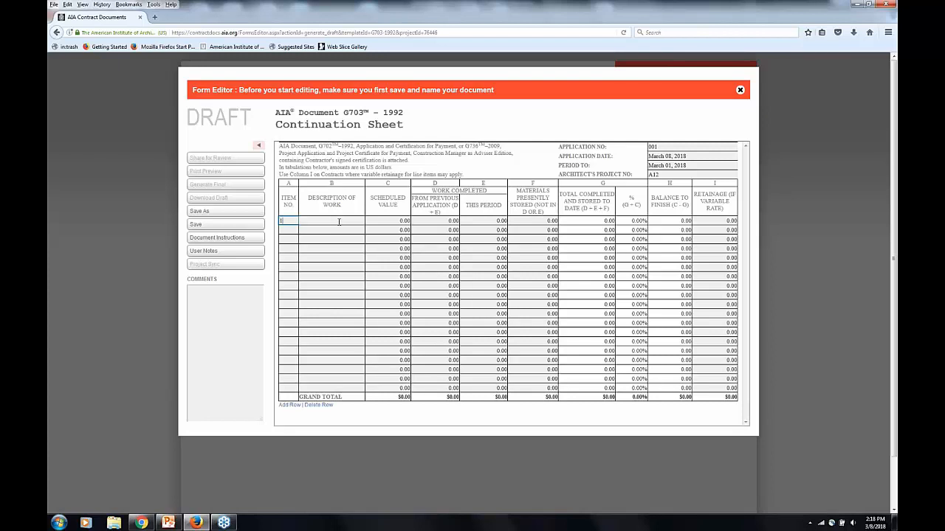
{"action": "left_click", "coordinate": [339, 221]}
{"action": "key", "text": "Tab"}
{"action": "key", "text": "shift+Tab"}
{"action": "type", "text": "BRICKS"}
{"action": "key", "text": "Tab"}
Add item 2 with the description MORTAR and item 3 with the description CHANGE ORDER in the following rows
{"action": "left_click", "coordinate": [289, 229]}
{"action": "type", "text": "2"}
{"action": "key", "text": "Tab"}
{"action": "type", "text": "MORTAR"}
{"action": "left_click", "coordinate": [287, 239]}
{"action": "type", "text": "3"}
{"action": "key", "text": "Tab"}
{"action": "type", "text": "CHANGE ORDER"}
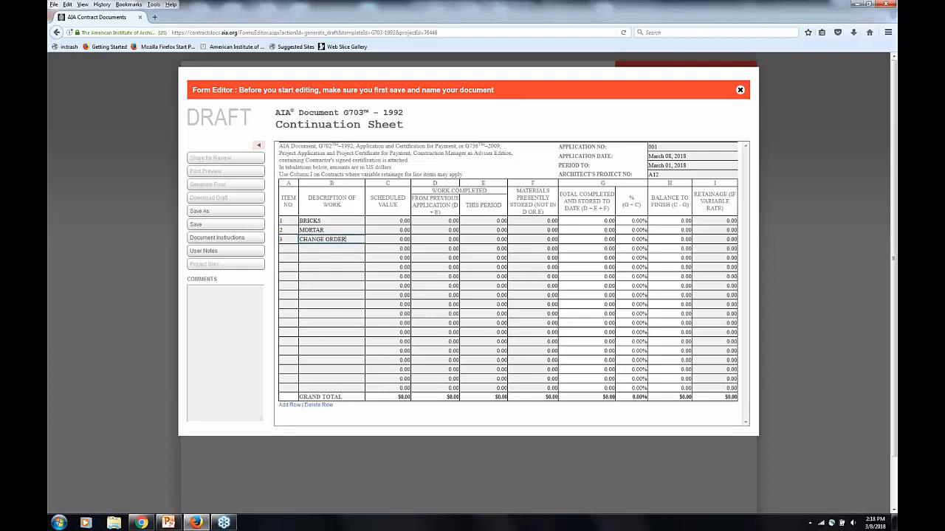
{"action": "left_click", "coordinate": [382, 238]}
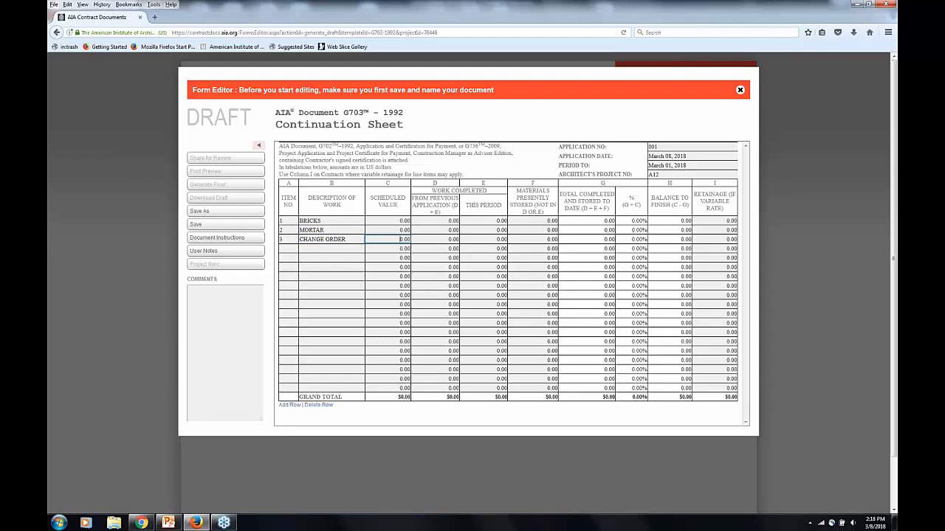
{"action": "left_click", "coordinate": [327, 221]}
{"action": "left_click", "coordinate": [327, 229]}
{"action": "left_click", "coordinate": [328, 238]}
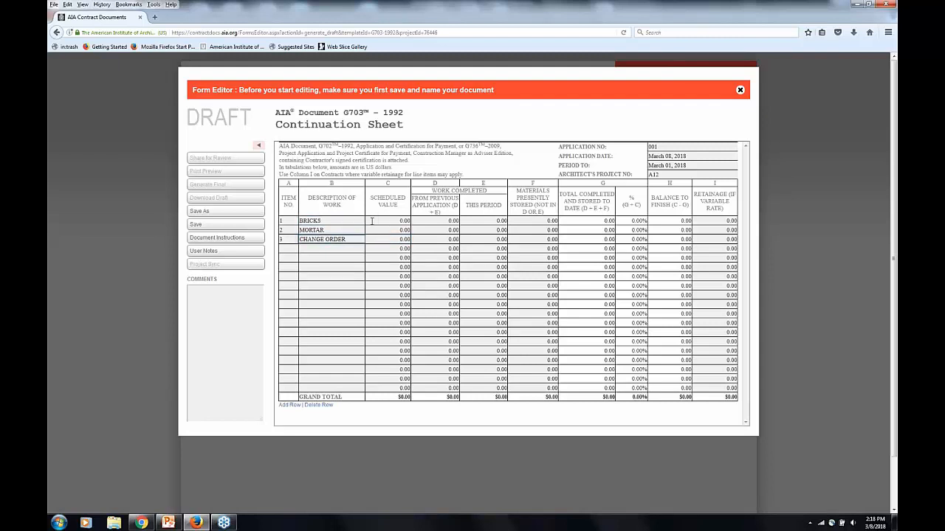
{"action": "left_click", "coordinate": [328, 222]}
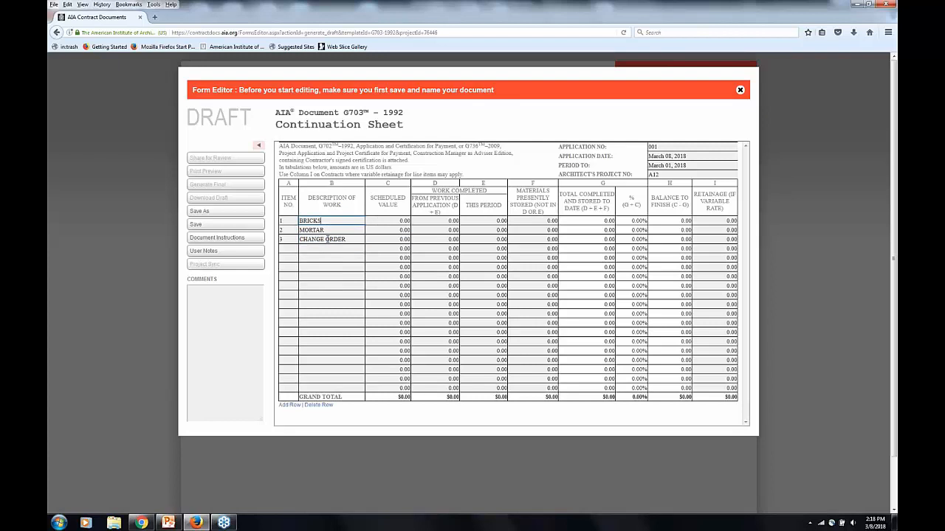
Set the scheduled values to 500.00 for BRICKS, 500.00 for MORTAR and 10.00 for CHANGE ORDER
{"action": "left_click", "coordinate": [330, 231]}
{"action": "left_click", "coordinate": [331, 221]}
{"action": "left_click", "coordinate": [349, 239]}
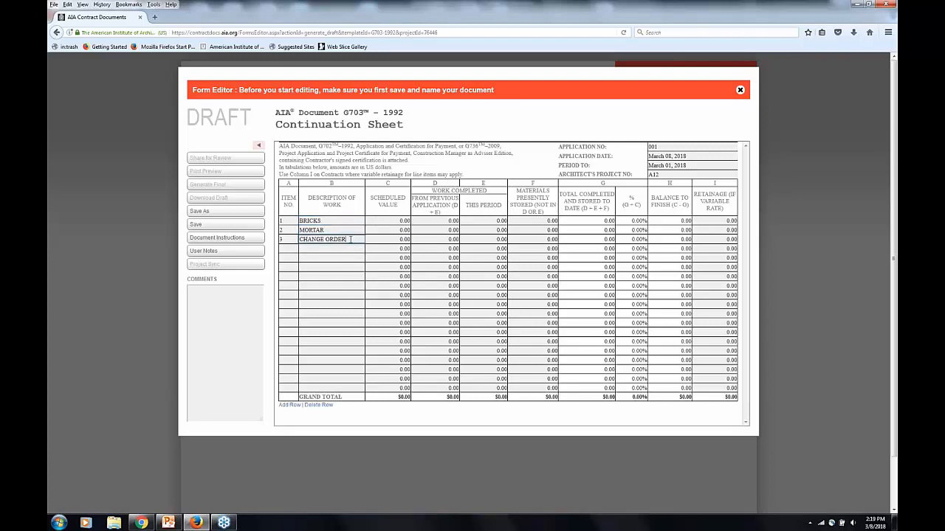
{"action": "left_click", "coordinate": [394, 221]}
{"action": "left_click", "coordinate": [392, 221]}
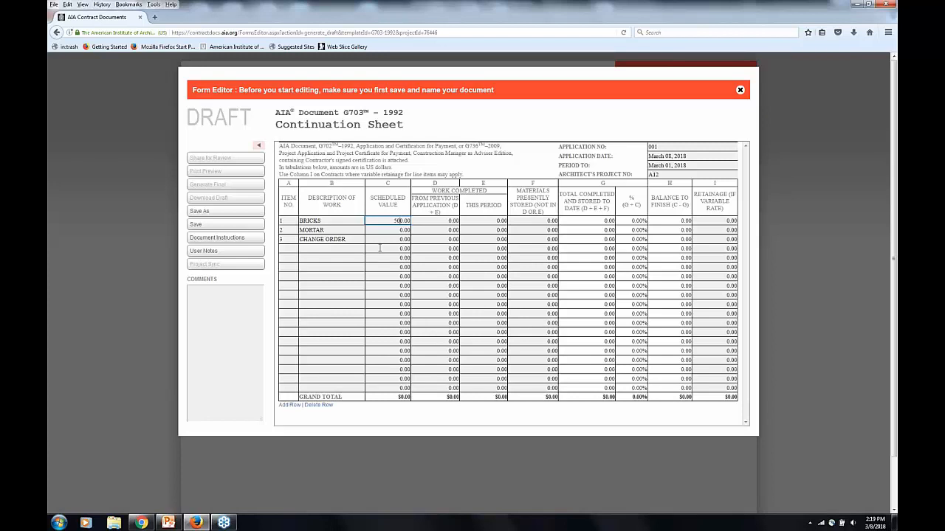
{"action": "left_click", "coordinate": [383, 230]}
{"action": "type", "text": "50"}
{"action": "left_click", "coordinate": [384, 241]}
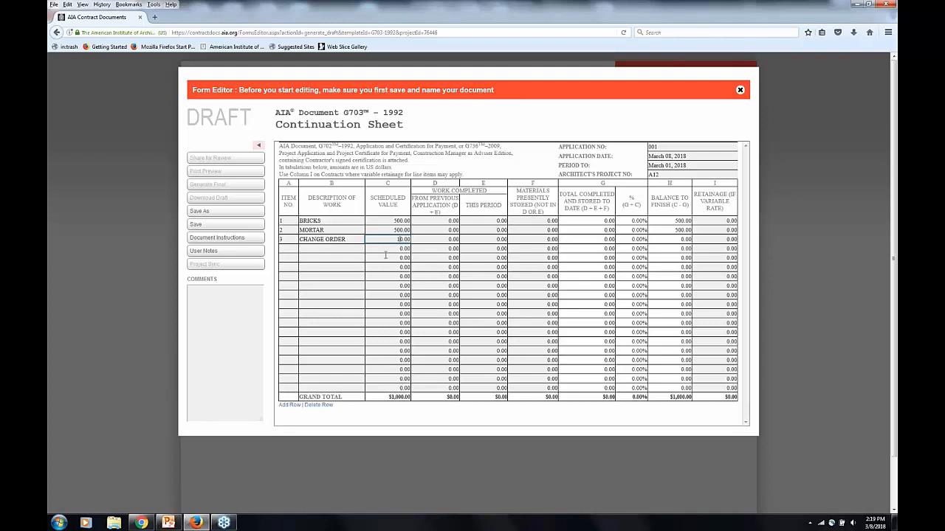
{"action": "left_click", "coordinate": [386, 250]}
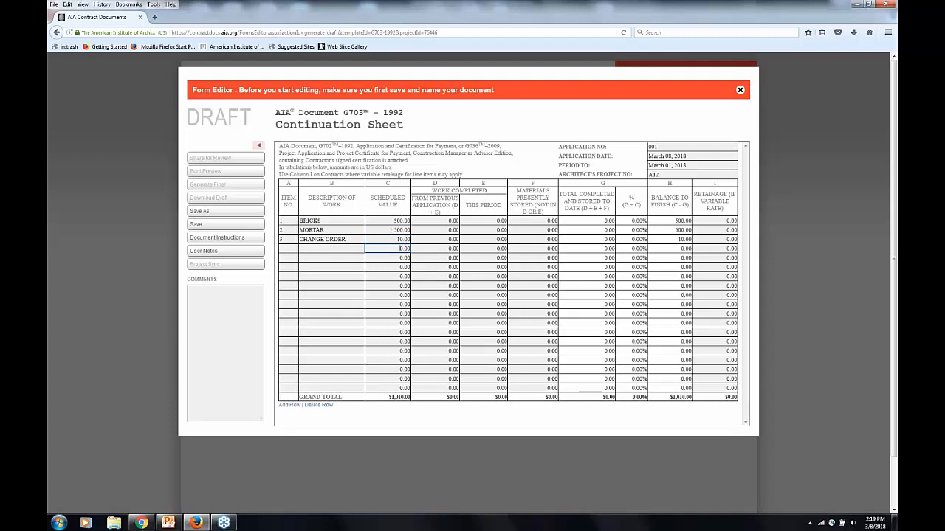
{"action": "left_click_drag", "start_coordinate": [371, 197], "coordinate": [398, 207]}
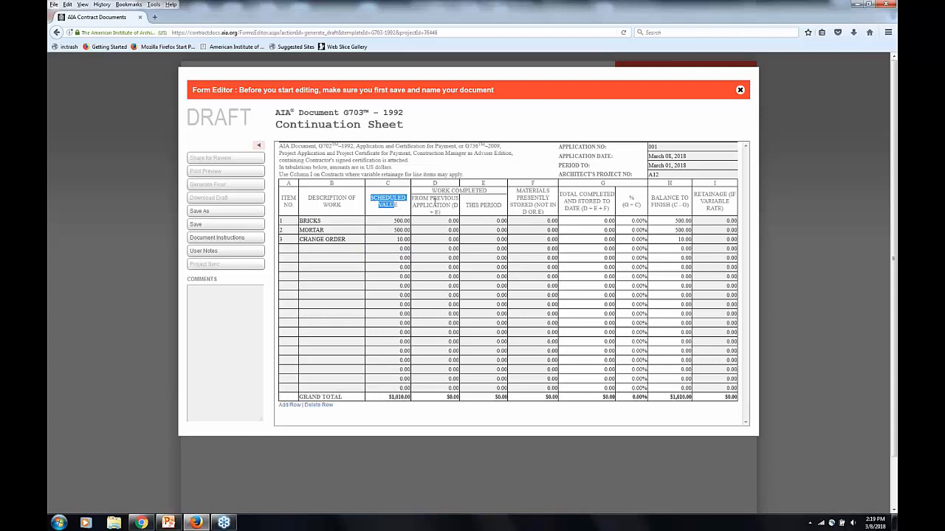
{"action": "left_click_drag", "start_coordinate": [432, 191], "coordinate": [488, 190]}
{"action": "left_click_drag", "start_coordinate": [413, 198], "coordinate": [502, 206]}
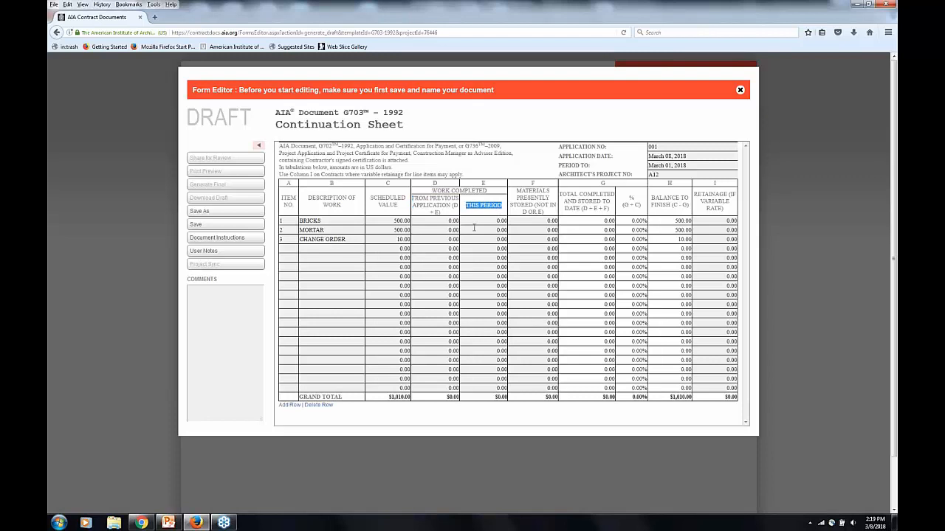
{"action": "left_click", "coordinate": [441, 220]}
{"action": "left_click", "coordinate": [443, 229]}
{"action": "left_click", "coordinate": [443, 221]}
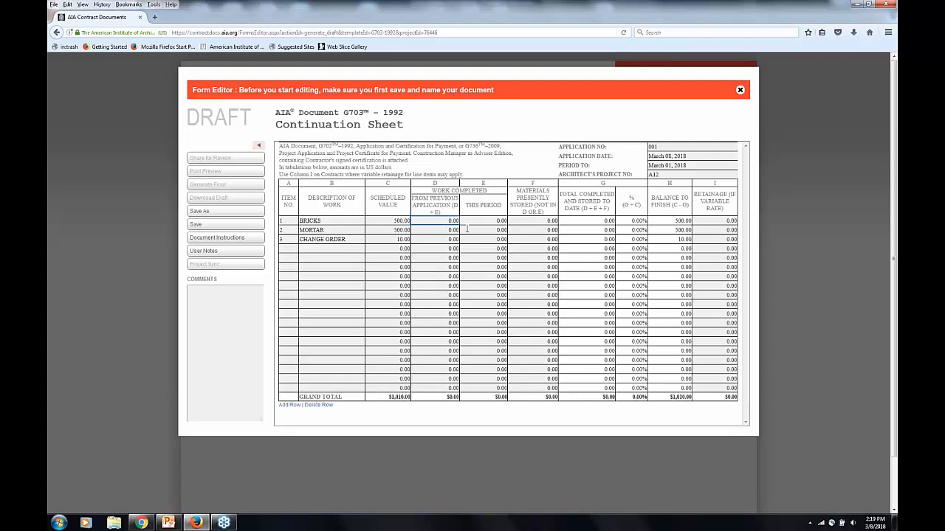
Enter the work completed this period as 400.00 for BRICKS, 100.00 for MORTAR and 10.00 for CHANGE ORDER
{"action": "left_click", "coordinate": [487, 221]}
{"action": "type", "text": "40"}
{"action": "key", "text": "Return"}
{"action": "type", "text": "10"}
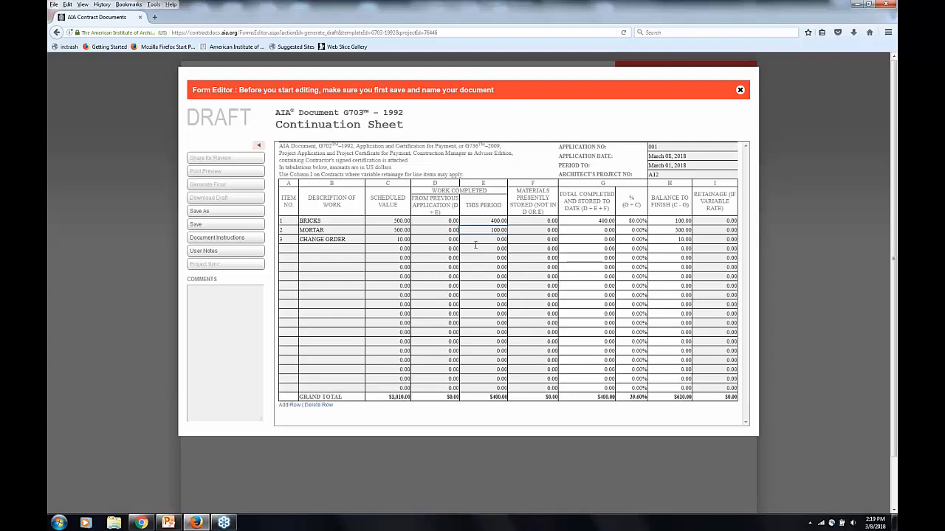
{"action": "key", "text": "Return"}
{"action": "type", "text": "10"}
{"action": "key", "text": "Tab"}
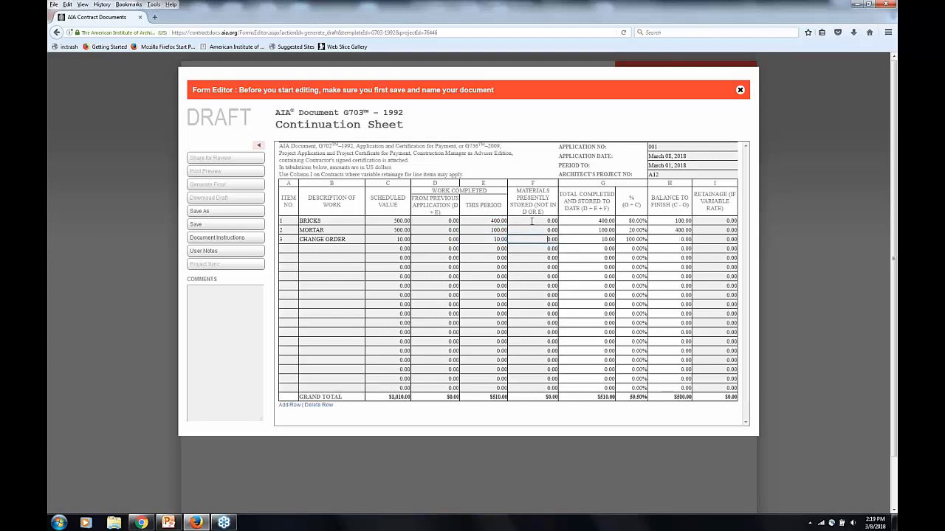
Set the materials presently stored for BRICKS to 100.00
{"action": "left_click", "coordinate": [531, 220]}
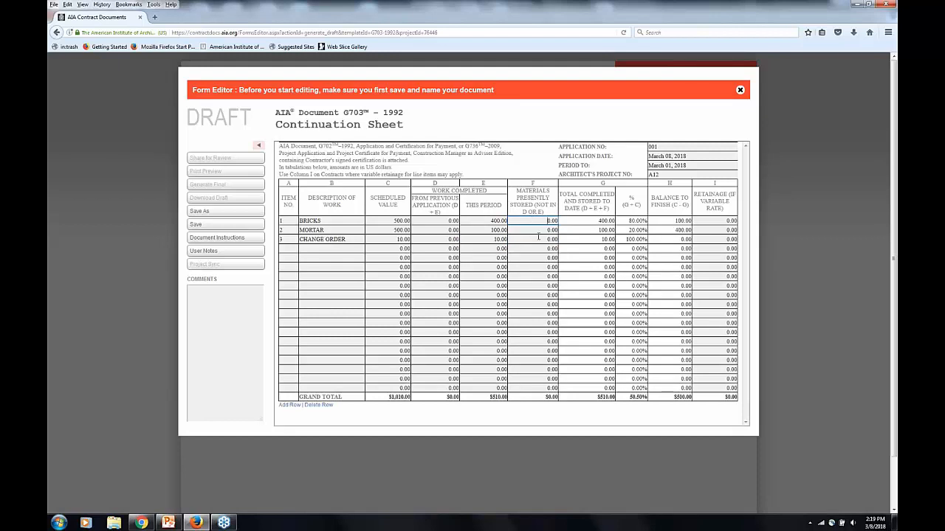
{"action": "left_click_drag", "start_coordinate": [535, 204], "coordinate": [543, 213]}
{"action": "left_click", "coordinate": [535, 220]}
{"action": "type", "text": "10"}
{"action": "left_click", "coordinate": [532, 229]}
{"action": "left_click", "coordinate": [535, 220]}
{"action": "left_click", "coordinate": [547, 230]}
{"action": "left_click", "coordinate": [537, 221]}
{"action": "key", "text": "Tab"}
{"action": "key", "text": "Tab"}
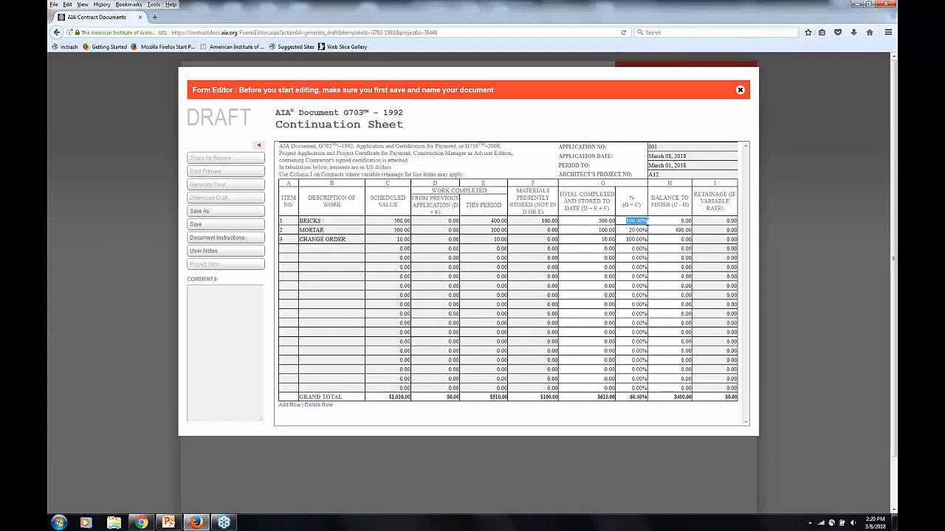
Examine how the BRICKS row calculates its total completed and stored, percentage and balance to finish
{"action": "left_click", "coordinate": [590, 222]}
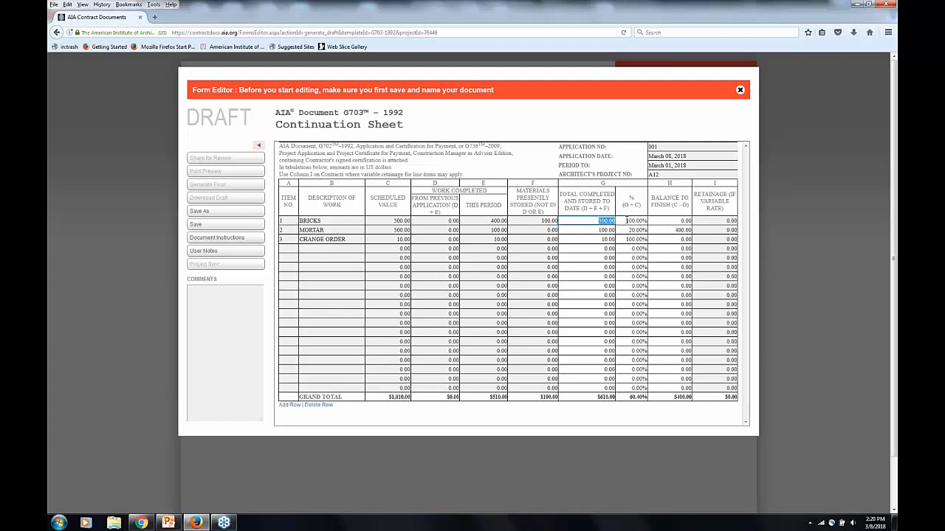
{"action": "left_click", "coordinate": [645, 221]}
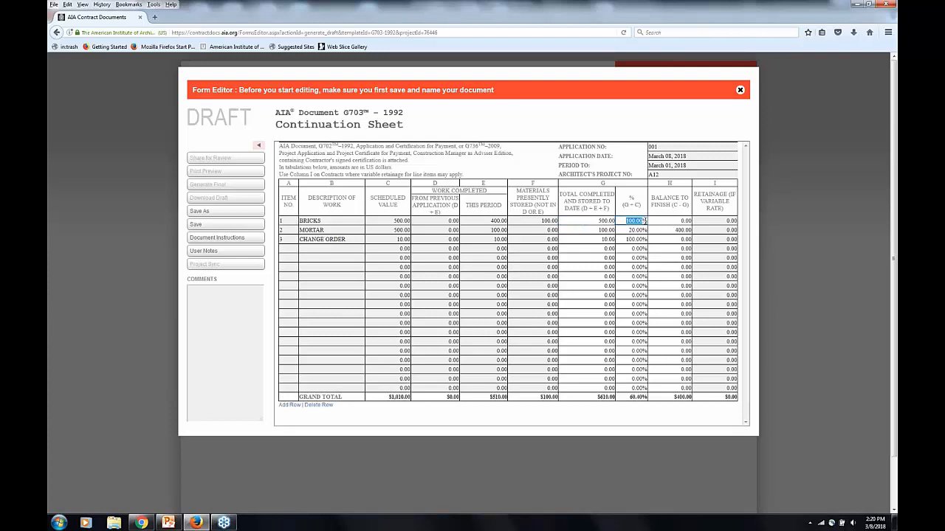
{"action": "left_click", "coordinate": [445, 221]}
{"action": "left_click", "coordinate": [491, 221]}
{"action": "left_click", "coordinate": [544, 221]}
{"action": "left_click", "coordinate": [606, 220]}
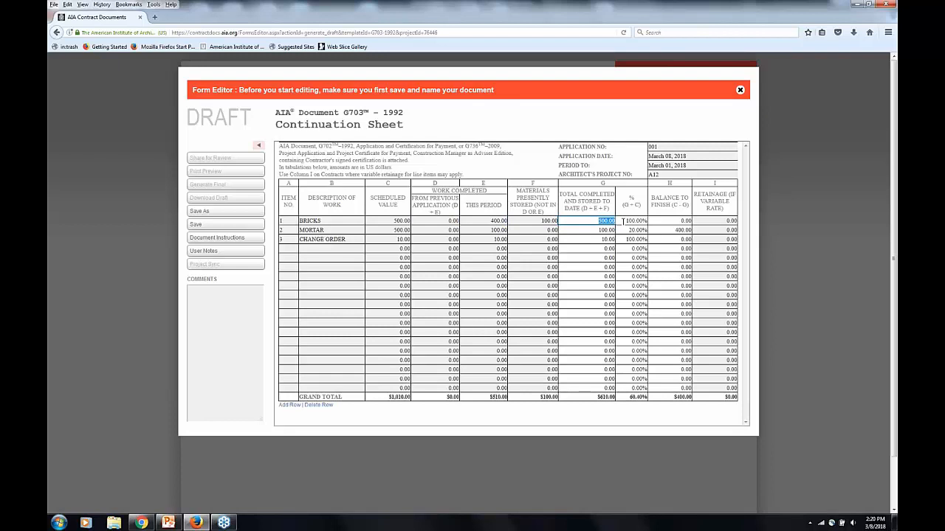
{"action": "left_click", "coordinate": [618, 221]}
{"action": "left_click", "coordinate": [685, 221]}
{"action": "left_click", "coordinate": [676, 220]}
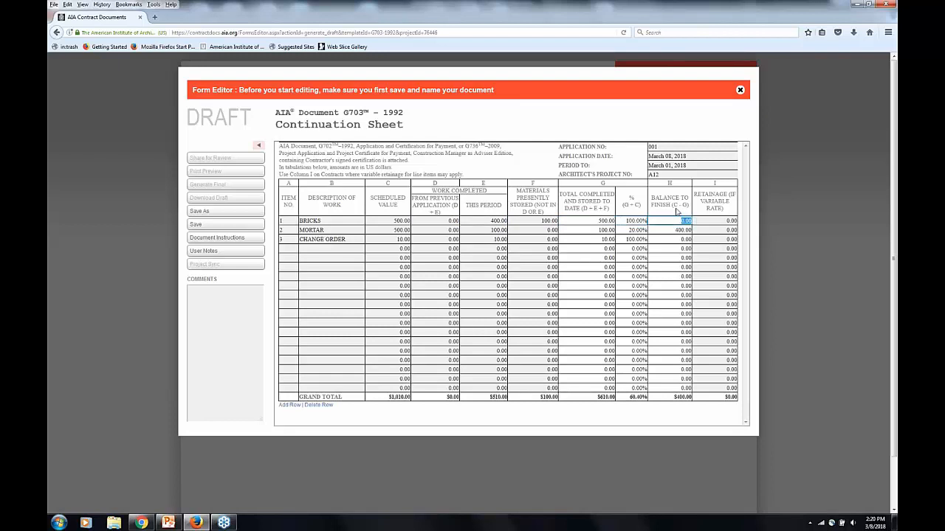
{"action": "left_click_drag", "start_coordinate": [678, 205], "coordinate": [674, 205]}
{"action": "left_click", "coordinate": [677, 220]}
Review the variable-rate Retainage column across the work item rows and the empty rows below them
{"action": "mouse_move", "coordinate": [731, 194]}
{"action": "left_mouse_down"}
{"action": "mouse_move", "coordinate": [710, 208]}
{"action": "mouse_move", "coordinate": [722, 208]}
{"action": "left_mouse_up"}
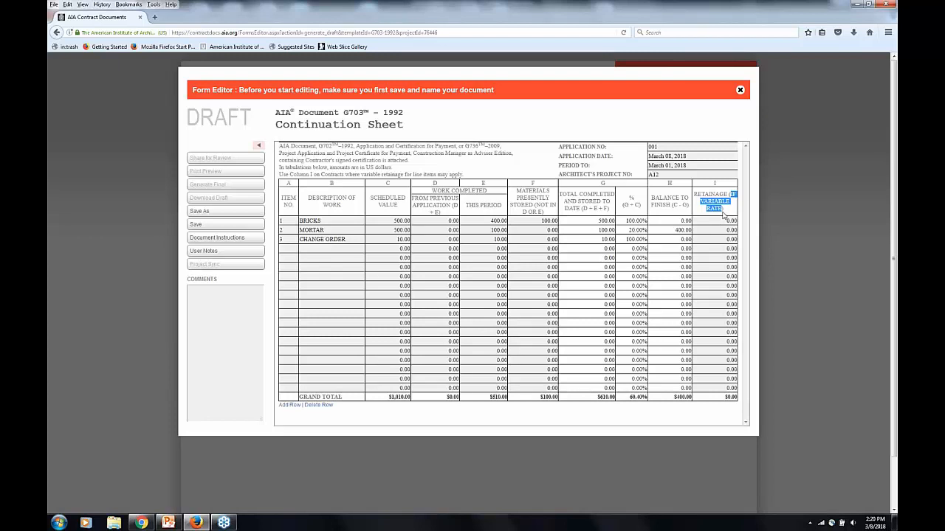
{"action": "left_click", "coordinate": [716, 222]}
{"action": "left_click", "coordinate": [717, 230]}
{"action": "left_click", "coordinate": [717, 240]}
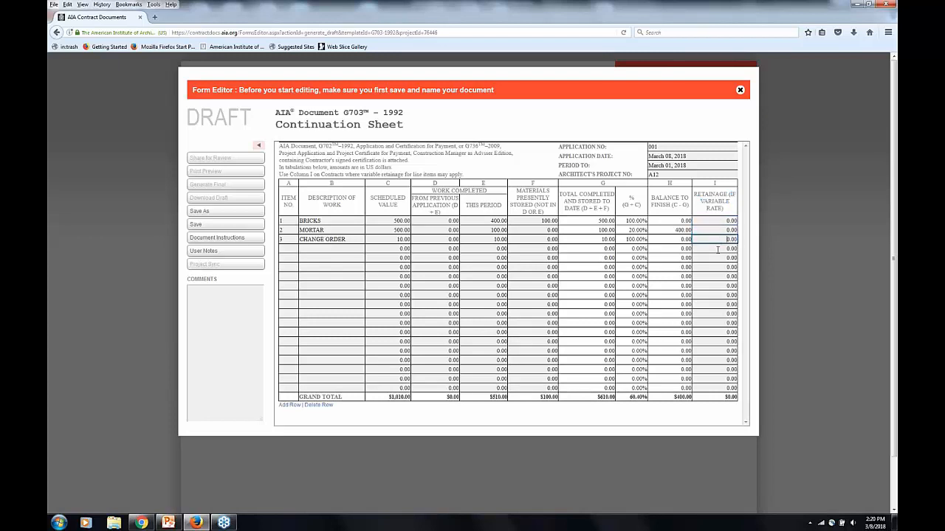
{"action": "left_click", "coordinate": [718, 259]}
{"action": "left_click", "coordinate": [717, 268]}
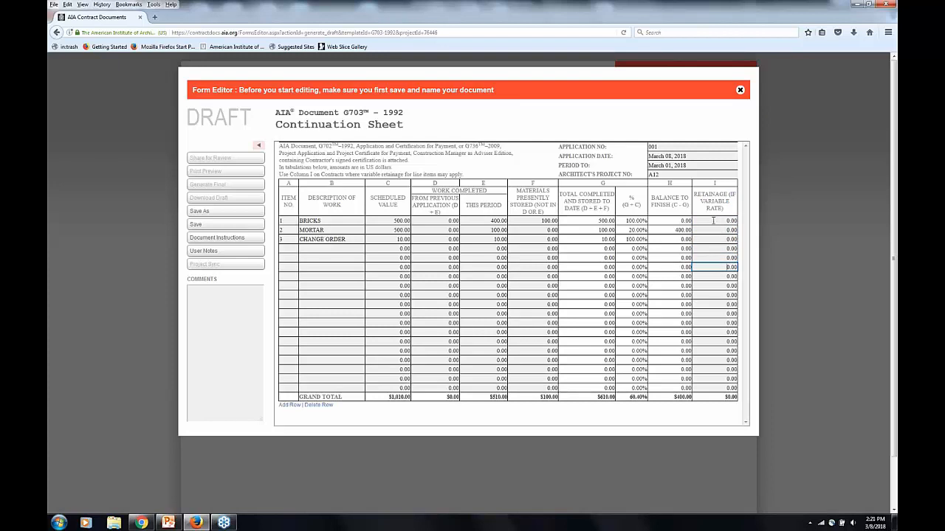
{"action": "left_click", "coordinate": [326, 220]}
{"action": "left_click", "coordinate": [334, 239]}
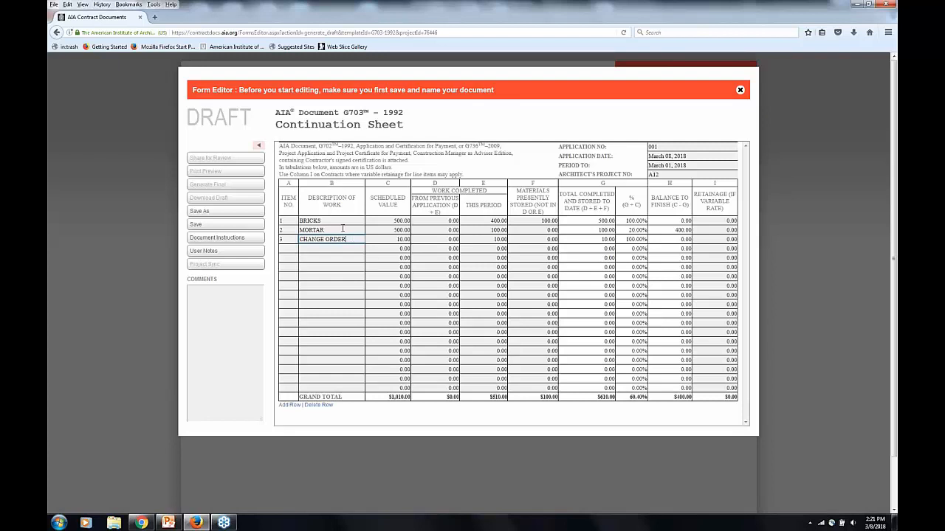
{"action": "left_click", "coordinate": [342, 229]}
{"action": "left_click", "coordinate": [349, 238]}
{"action": "left_click", "coordinate": [347, 230]}
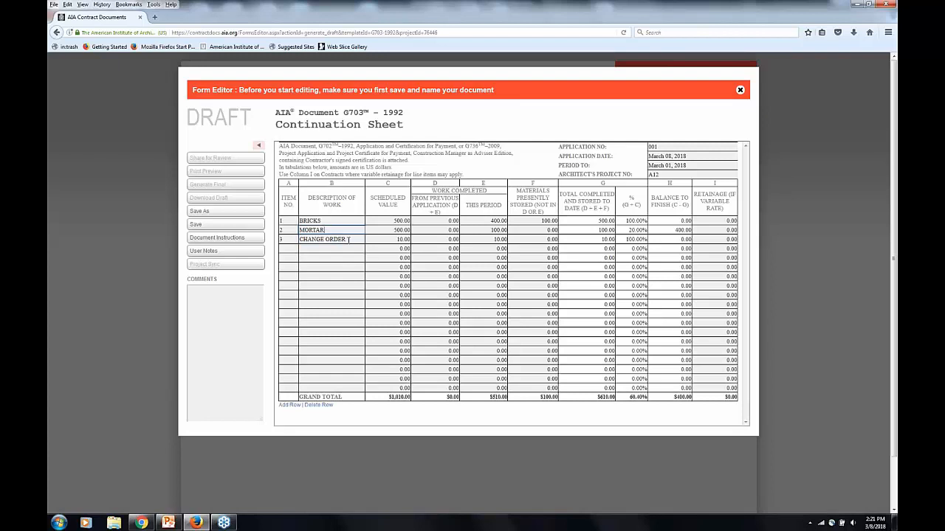
{"action": "left_click", "coordinate": [348, 239]}
{"action": "left_click", "coordinate": [391, 239]}
{"action": "left_click", "coordinate": [446, 240]}
{"action": "left_click", "coordinate": [354, 239]}
Enter SUBTOTAL $150.00 as the work description in the row below CHANGE ORDER, leaving its amount cells unchanged
{"action": "left_click", "coordinate": [325, 249]}
{"action": "type", "text": "SUBTOTAL"}
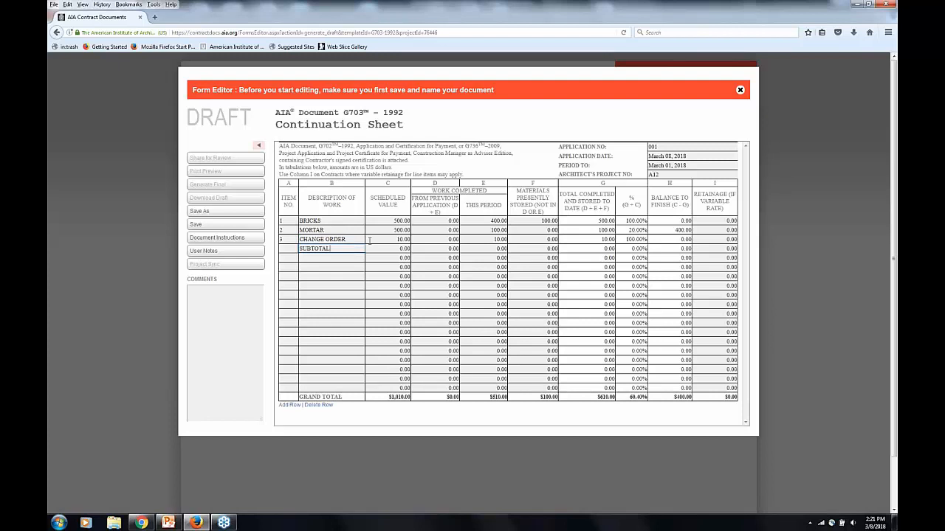
{"action": "type", "text": " $150.00"}
{"action": "left_click", "coordinate": [386, 249]}
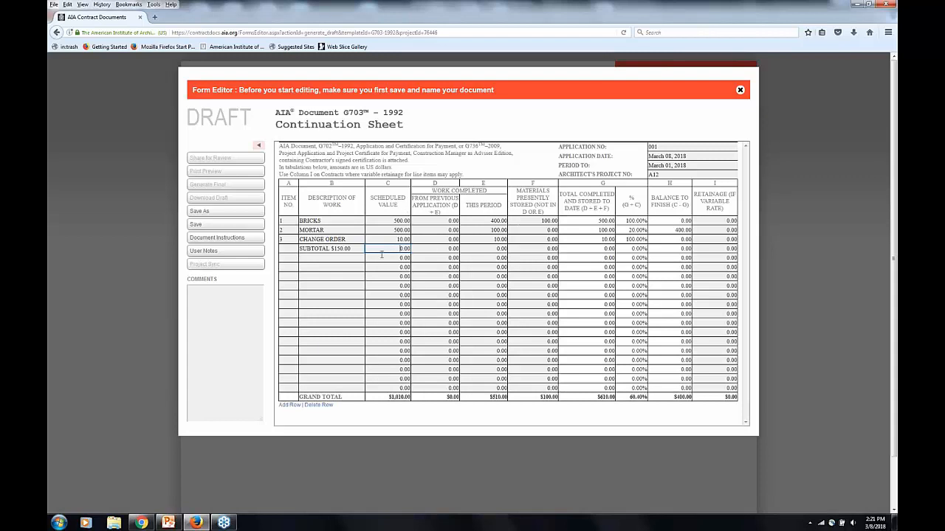
{"action": "left_click", "coordinate": [439, 248]}
{"action": "left_click", "coordinate": [491, 248]}
{"action": "left_click", "coordinate": [357, 248]}
{"action": "left_click_drag", "start_coordinate": [314, 249], "coordinate": [359, 250]}
{"action": "left_click", "coordinate": [360, 250]}
Delete three empty rows from the continuation sheet, keeping the work items and the subtotal line
{"action": "left_click", "coordinate": [315, 259]}
{"action": "left_click", "coordinate": [313, 287]}
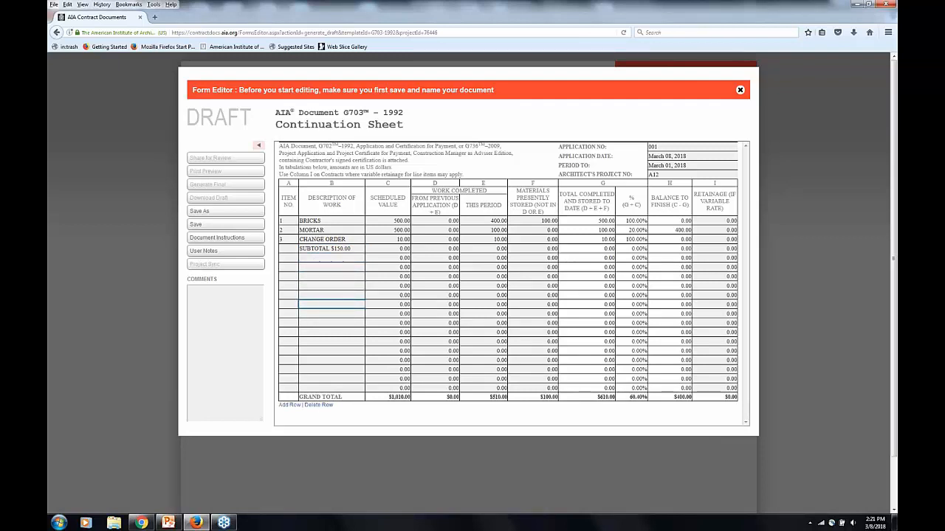
{"action": "left_click", "coordinate": [323, 405]}
{"action": "left_click", "coordinate": [323, 396]}
{"action": "left_click", "coordinate": [323, 387]}
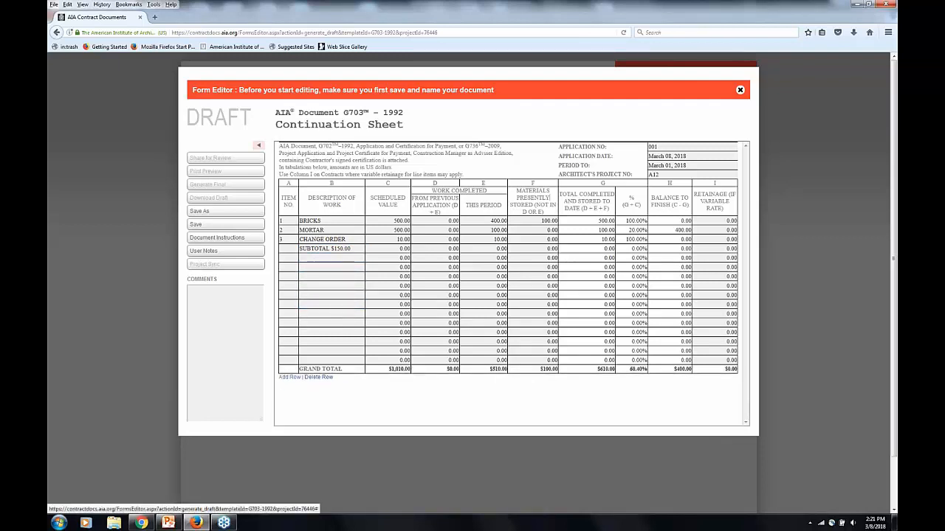
Insert a blank row between the CHANGE ORDER row and the SUBTOTAL row
{"action": "left_click", "coordinate": [321, 239]}
{"action": "left_click", "coordinate": [289, 377]}
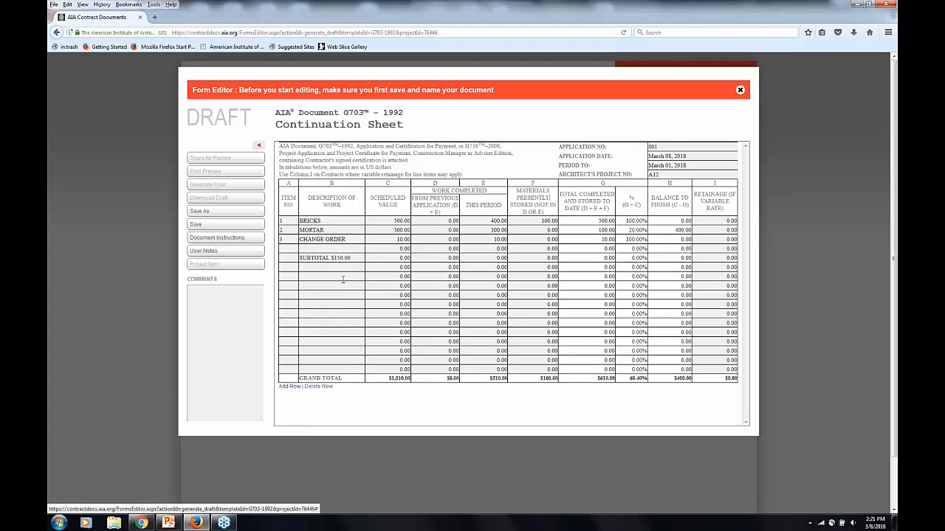
{"action": "left_click", "coordinate": [328, 286]}
{"action": "left_click", "coordinate": [331, 249]}
{"action": "left_click", "coordinate": [325, 295]}
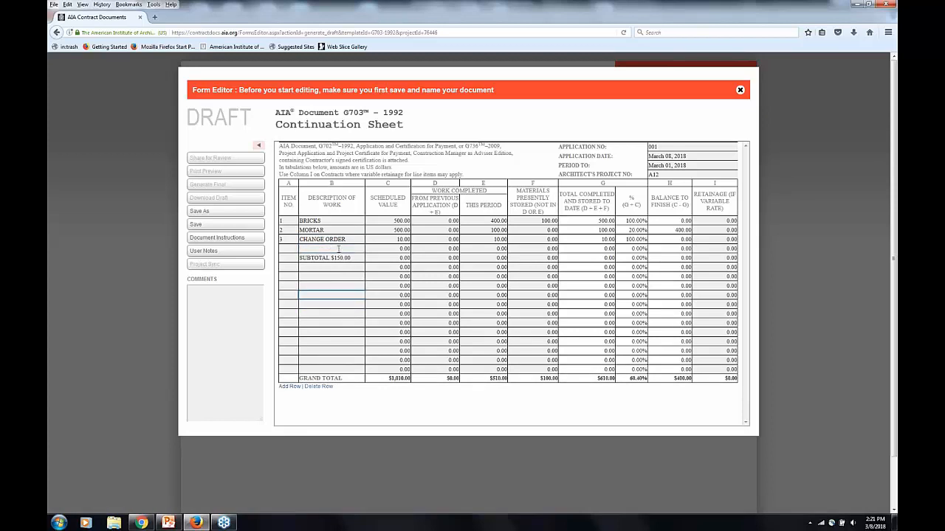
{"action": "left_click", "coordinate": [339, 250]}
Save the continuation sheet in the Pay apps project as G703-1992 - Form Draft - 001 and close the form editor
{"action": "left_click", "coordinate": [201, 226]}
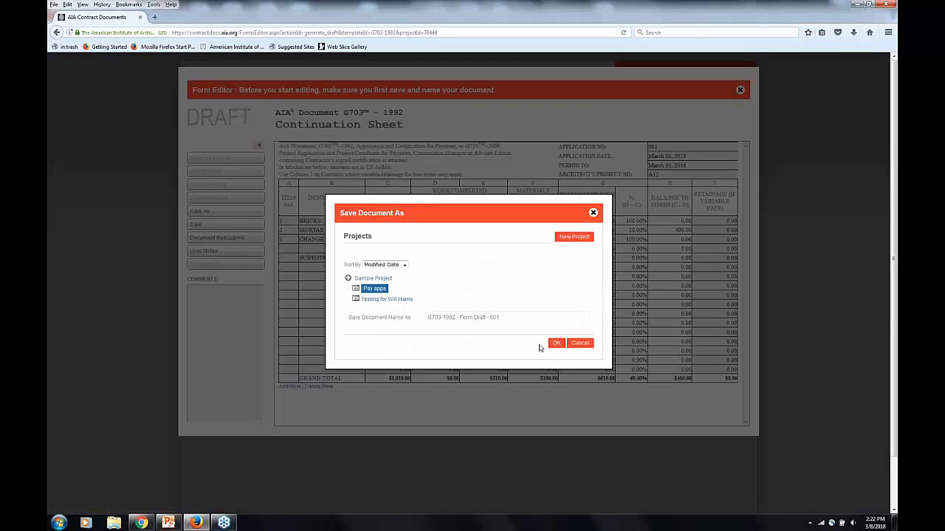
{"action": "left_click", "coordinate": [509, 317]}
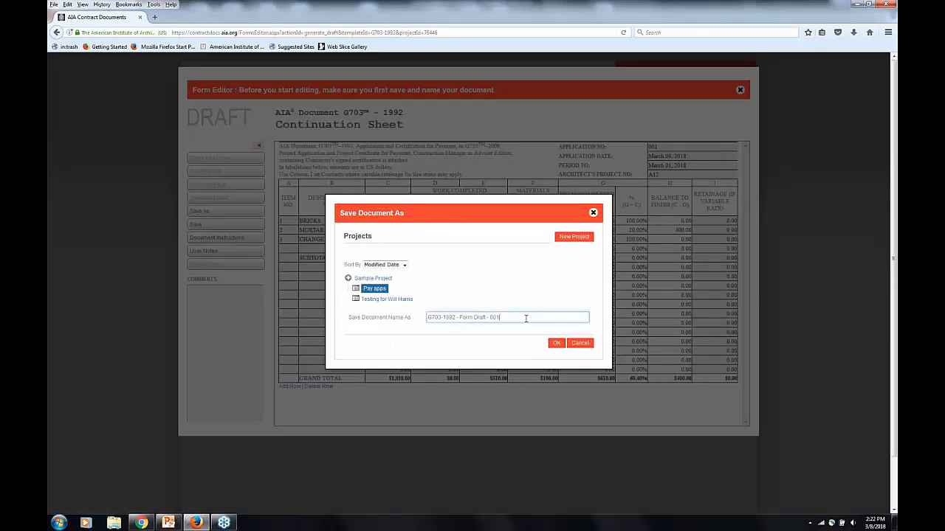
{"action": "left_click", "coordinate": [556, 344]}
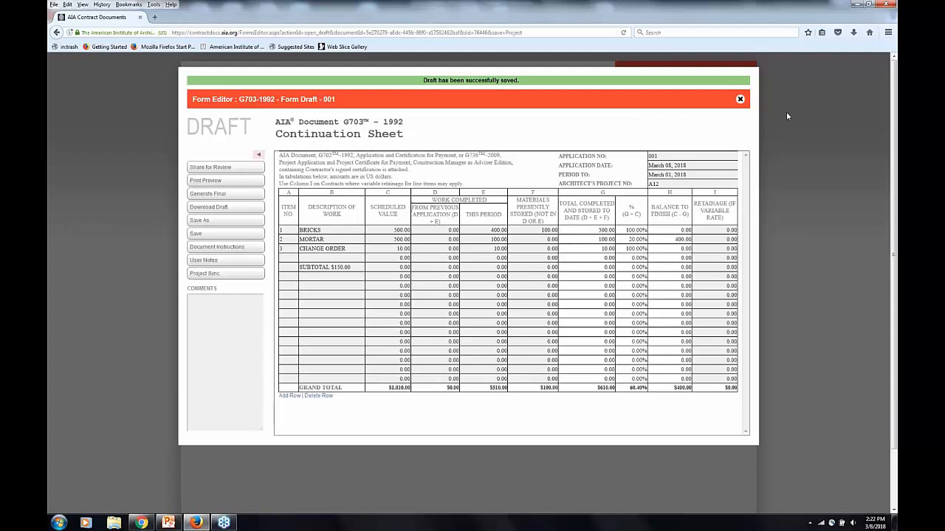
{"action": "left_click", "coordinate": [740, 99]}
{"action": "left_click", "coordinate": [484, 304]}
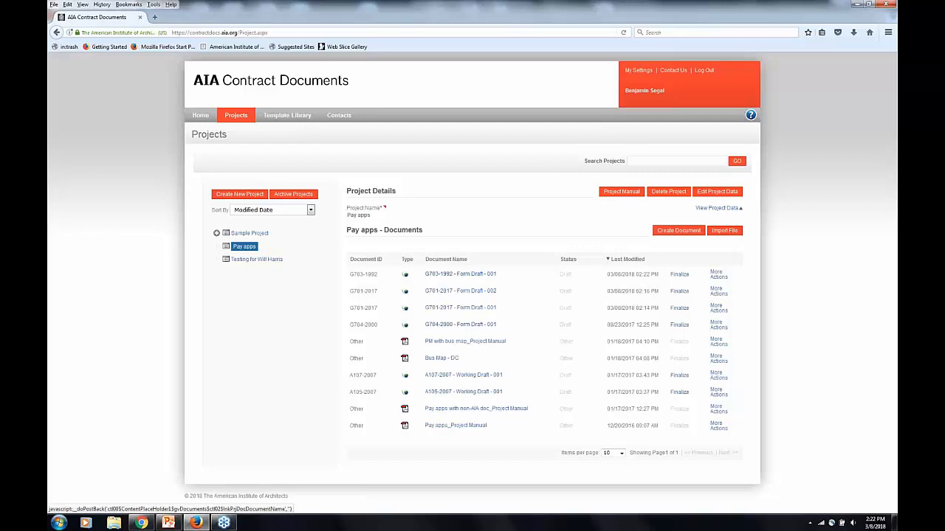
{"action": "left_click_drag", "start_coordinate": [424, 274], "coordinate": [494, 276]}
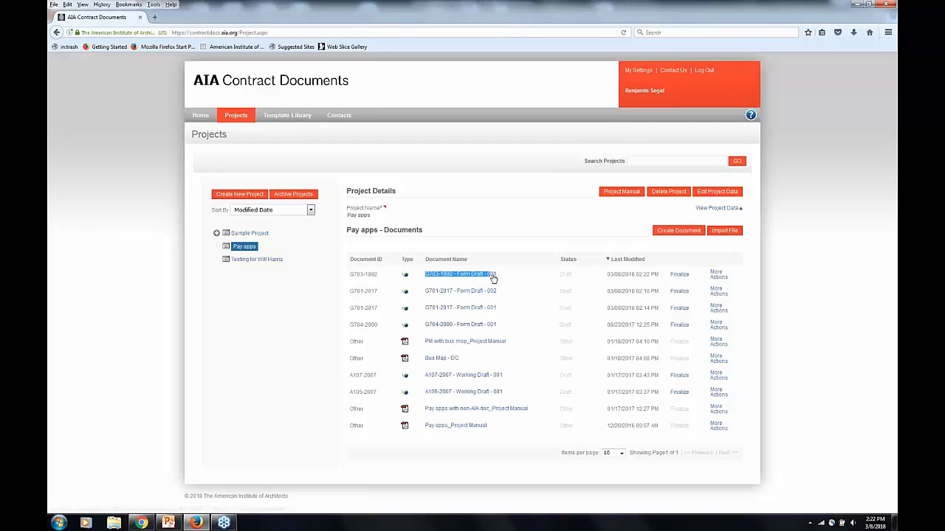
{"action": "left_click", "coordinate": [531, 288]}
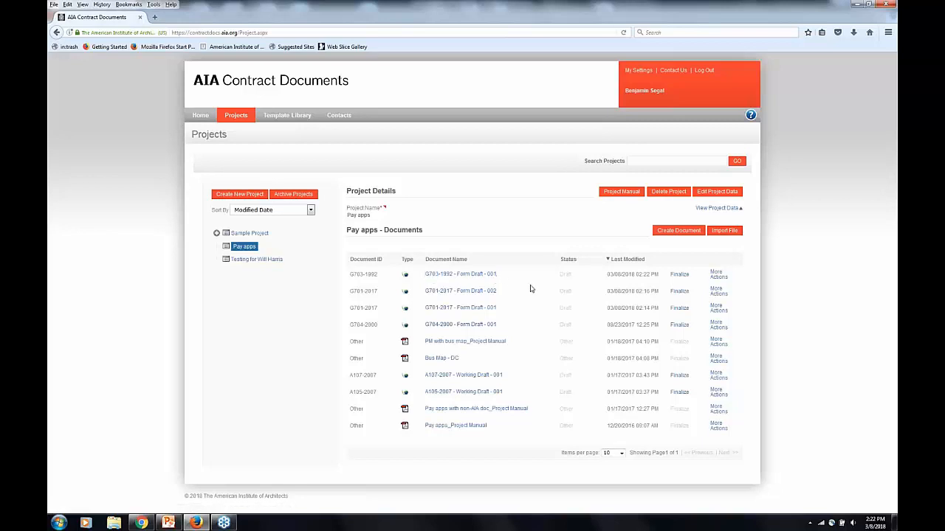
Start a new Pay apps document from the G702-1992 Application and Certificate for Payment template, filtering the templates by "G702"
{"action": "left_click", "coordinate": [672, 233]}
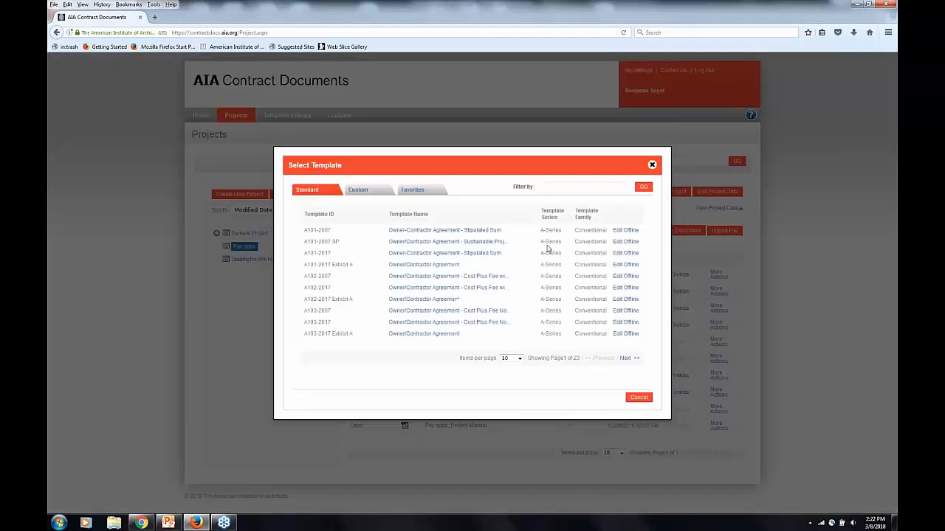
{"action": "left_click", "coordinate": [550, 186]}
{"action": "type", "text": "G702"}
{"action": "key", "text": "Return"}
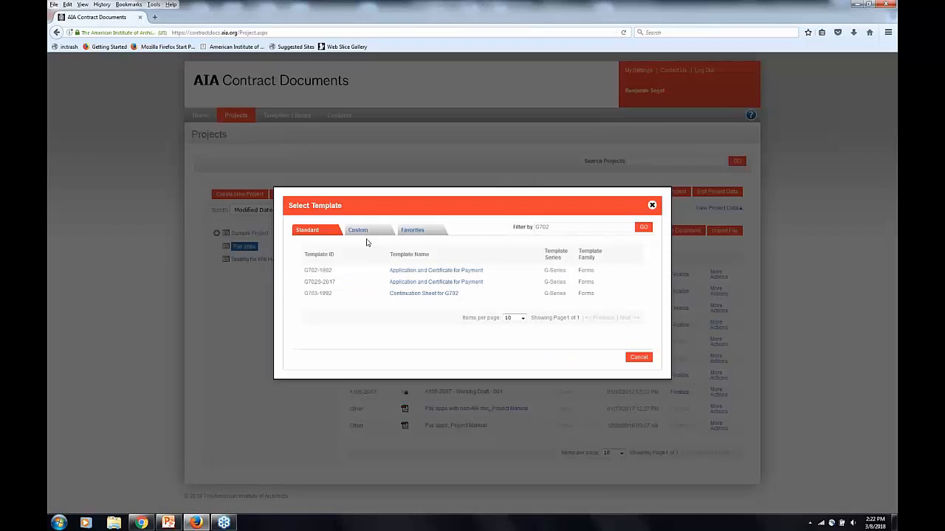
{"action": "mouse_move", "coordinate": [318, 270]}
{"action": "left_mouse_down"}
{"action": "mouse_move", "coordinate": [329, 282]}
{"action": "mouse_move", "coordinate": [321, 282]}
{"action": "left_mouse_up"}
{"action": "left_click", "coordinate": [324, 293]}
{"action": "left_click", "coordinate": [415, 271]}
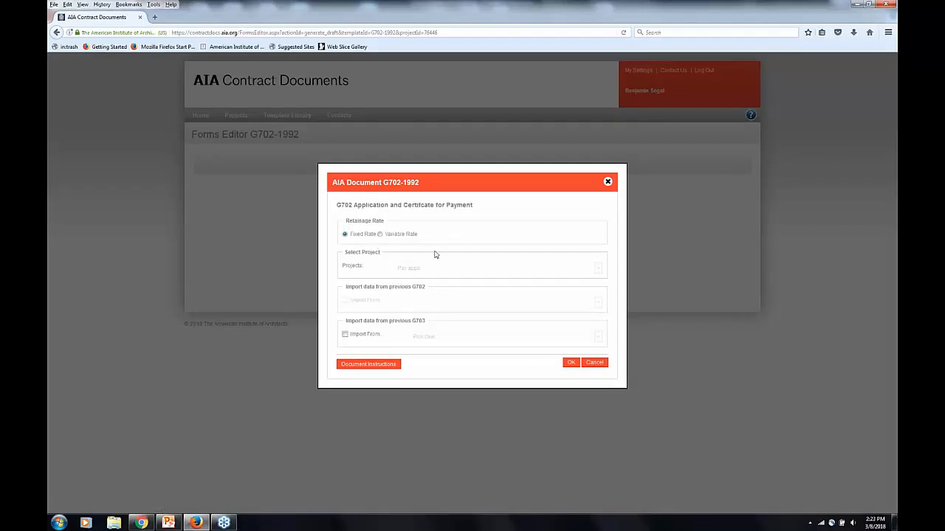
Keep the Fixed Rate retainage option for the new G702 and import its data from G703-1992 - Form Draft - 001
{"action": "left_click", "coordinate": [379, 235]}
{"action": "left_click", "coordinate": [345, 236]}
{"action": "left_click_drag", "start_coordinate": [342, 266], "coordinate": [367, 268]}
{"action": "left_click", "coordinate": [355, 275]}
{"action": "left_click_drag", "start_coordinate": [346, 287], "coordinate": [428, 290]}
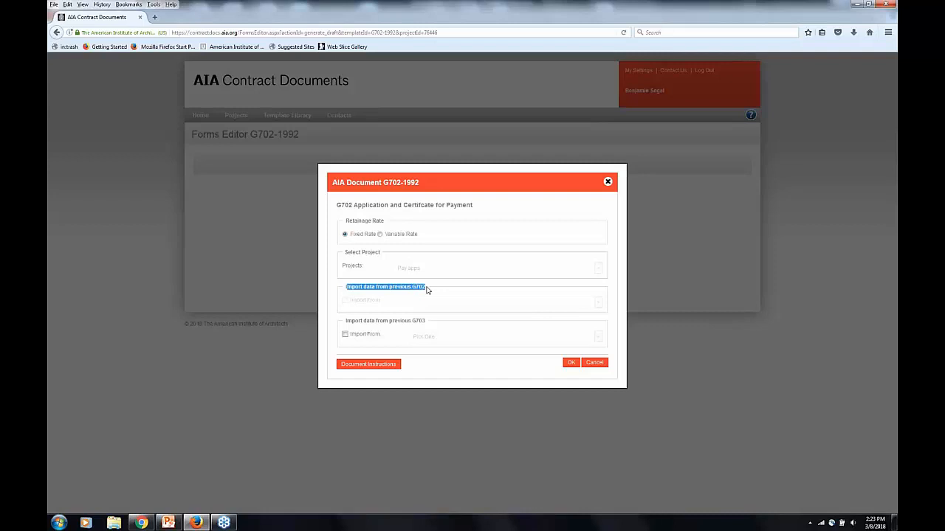
{"action": "left_click", "coordinate": [358, 301]}
{"action": "left_click", "coordinate": [344, 335]}
{"action": "left_click", "coordinate": [441, 340]}
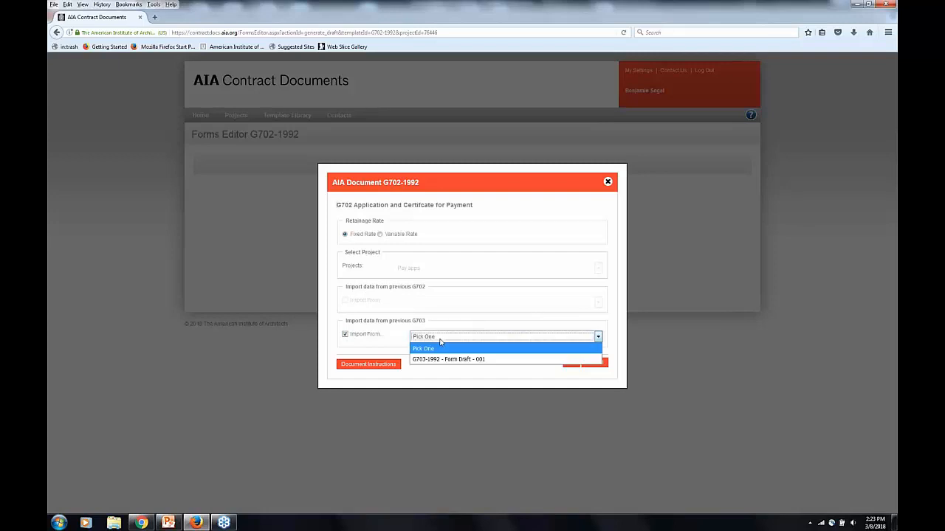
{"action": "left_click", "coordinate": [445, 360]}
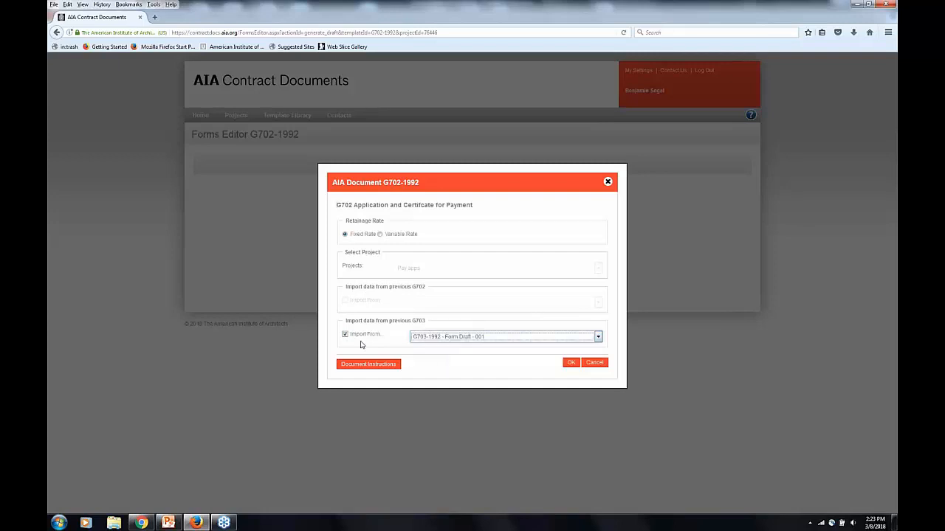
{"action": "left_click", "coordinate": [436, 338]}
{"action": "left_click", "coordinate": [428, 360]}
{"action": "left_click", "coordinate": [572, 365]}
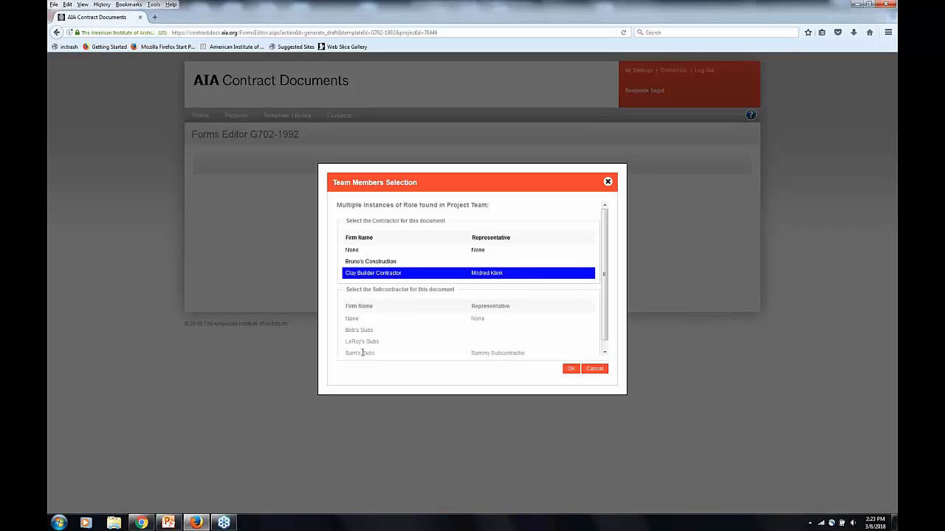
Choose Sam's Subs as the document's subcontractor, keeping Clay Builder Contractor as the contractor, and confirm the team members
{"action": "left_click", "coordinate": [362, 330]}
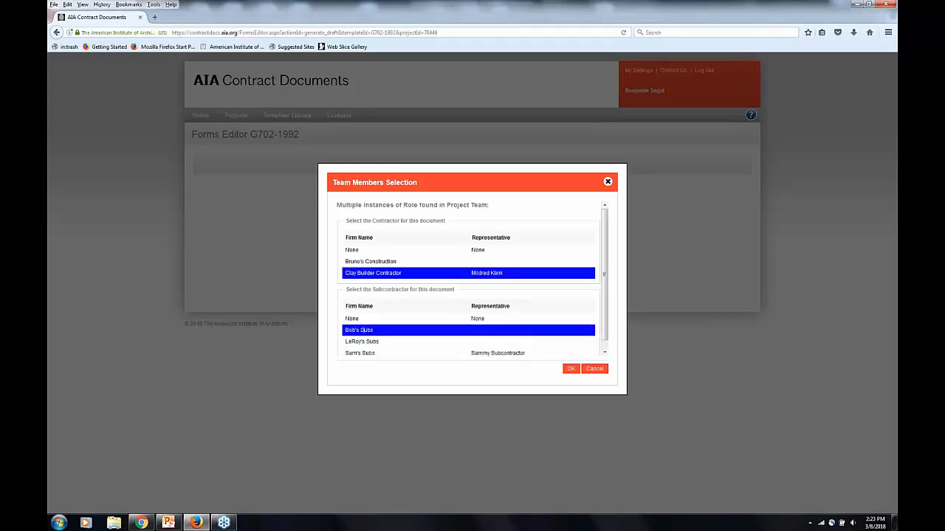
{"action": "left_click", "coordinate": [363, 353]}
{"action": "left_click", "coordinate": [571, 369]}
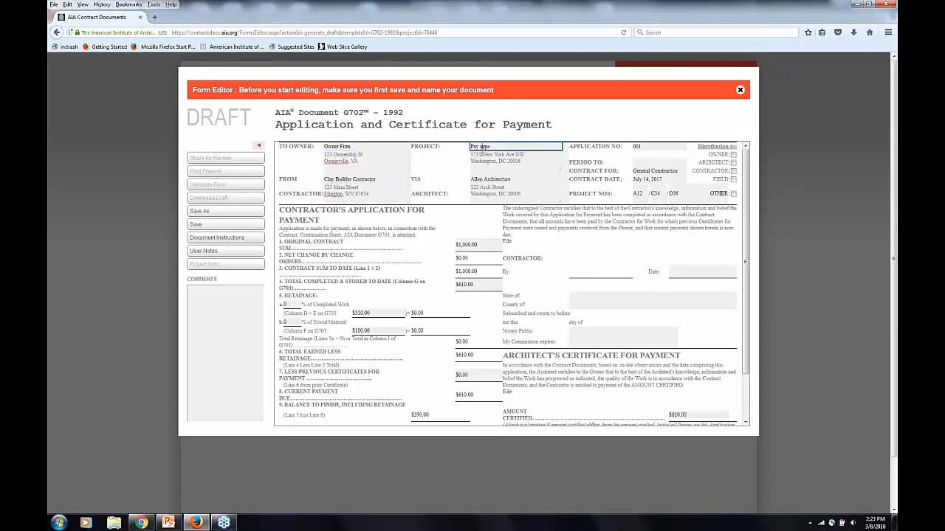
Review the G702 header's application number and period, plus the original contract sum and net change by change orders lines
{"action": "left_click", "coordinate": [652, 146]}
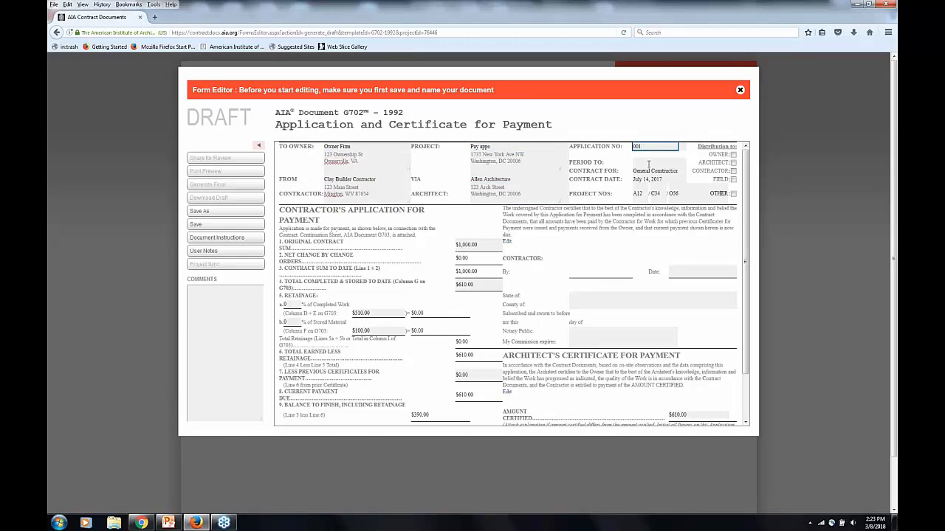
{"action": "left_click", "coordinate": [649, 164]}
{"action": "left_click", "coordinate": [565, 170]}
{"action": "left_click", "coordinate": [479, 244]}
{"action": "left_click_drag", "start_coordinate": [490, 245], "coordinate": [432, 245]}
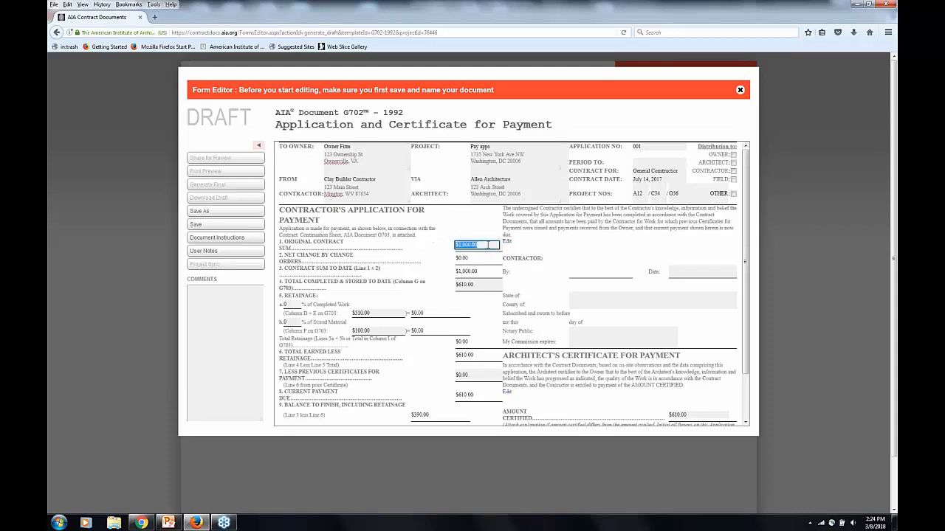
{"action": "left_click", "coordinate": [488, 244]}
{"action": "left_click", "coordinate": [478, 258]}
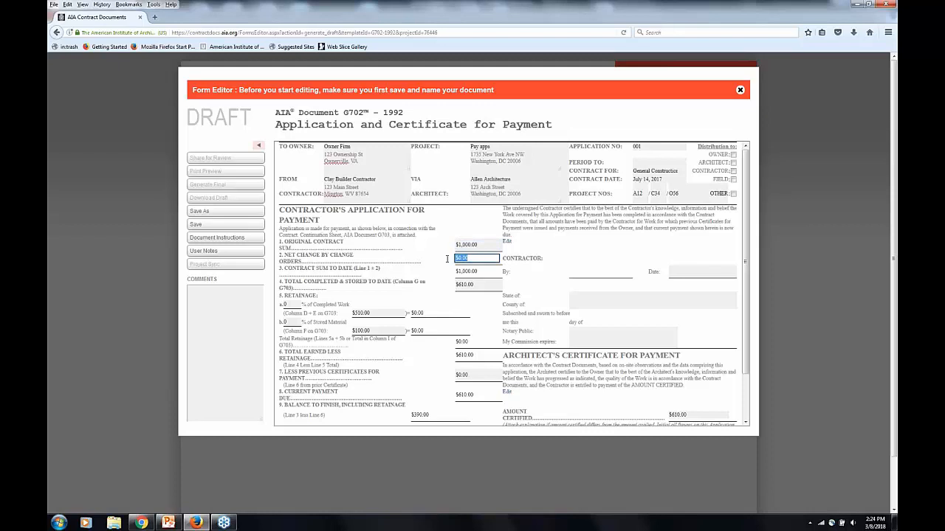
{"action": "left_click", "coordinate": [463, 258]}
{"action": "left_click_drag", "start_coordinate": [458, 259], "coordinate": [483, 259]}
{"action": "left_click", "coordinate": [481, 260]}
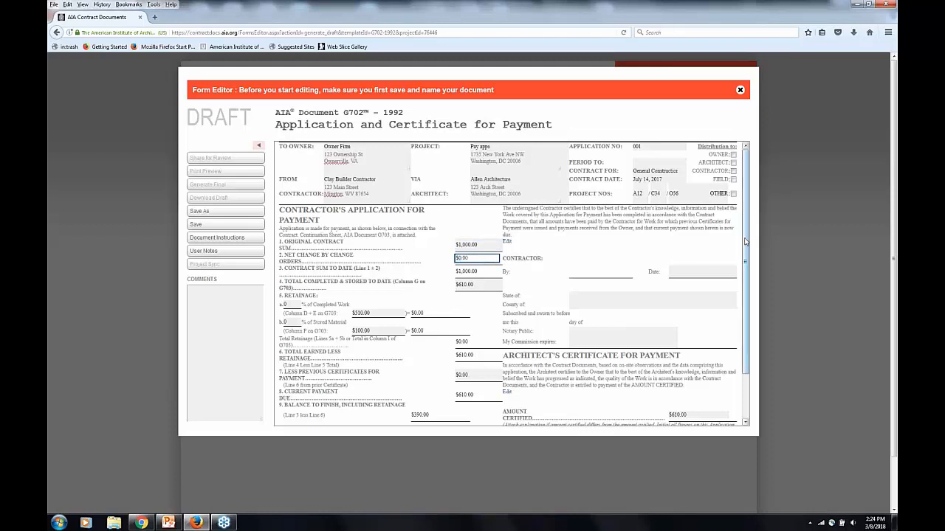
Enter $210.00 of additions and $30.00 of deductions in the Total approved this Month row of the Change Order Summary
{"action": "scroll", "coordinate": [735, 389], "scroll_direction": "down", "scroll_amount": 1}
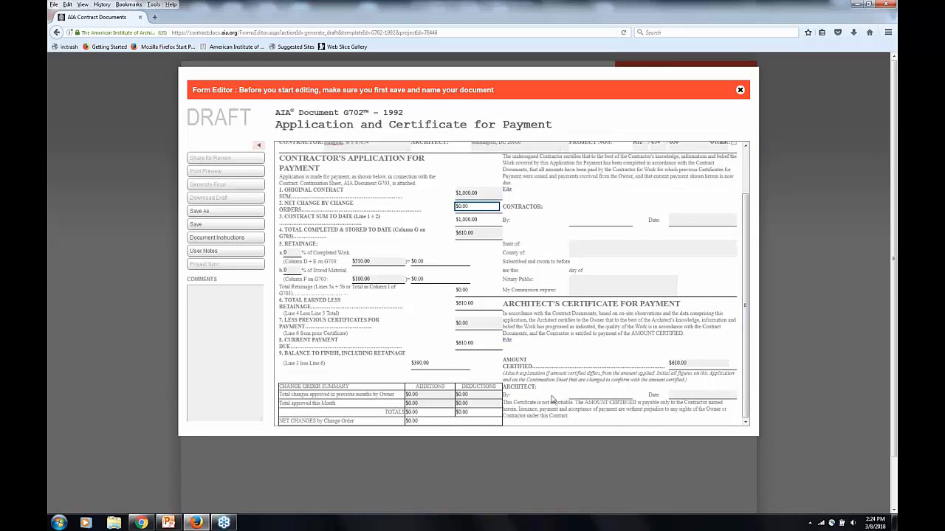
{"action": "left_click", "coordinate": [421, 394]}
{"action": "double_click", "coordinate": [428, 387]}
{"action": "double_click", "coordinate": [478, 386]}
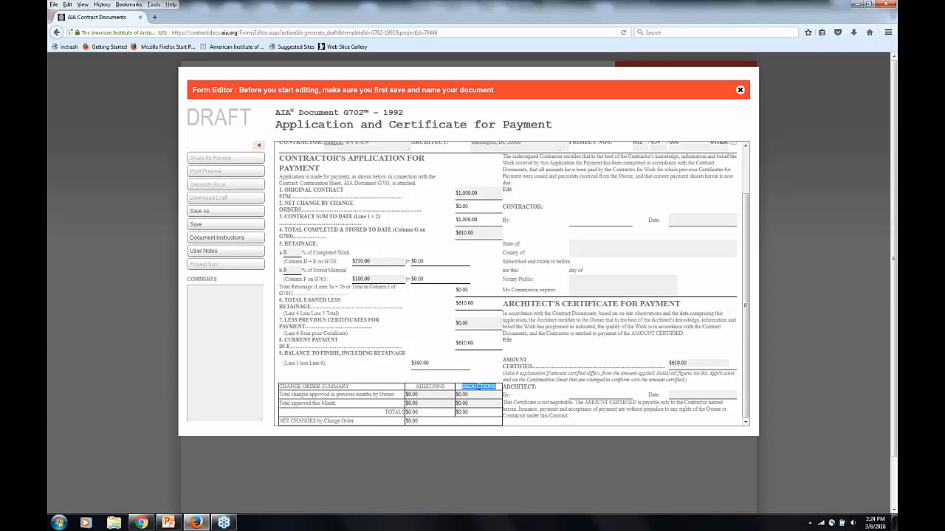
{"action": "double_click", "coordinate": [347, 395]}
{"action": "double_click", "coordinate": [317, 404]}
{"action": "left_click", "coordinate": [353, 408]}
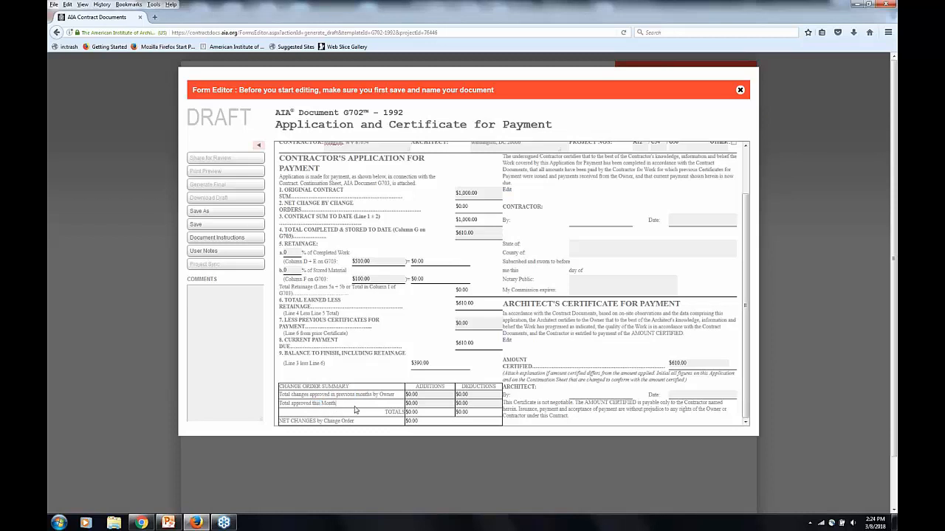
{"action": "left_click", "coordinate": [421, 404]}
{"action": "left_click_drag", "start_coordinate": [407, 403], "coordinate": [416, 403]}
{"action": "left_click", "coordinate": [409, 405]}
{"action": "type", "text": "21"}
{"action": "left_click", "coordinate": [474, 403]}
{"action": "type", "text": "3"}
{"action": "left_click", "coordinate": [474, 396]}
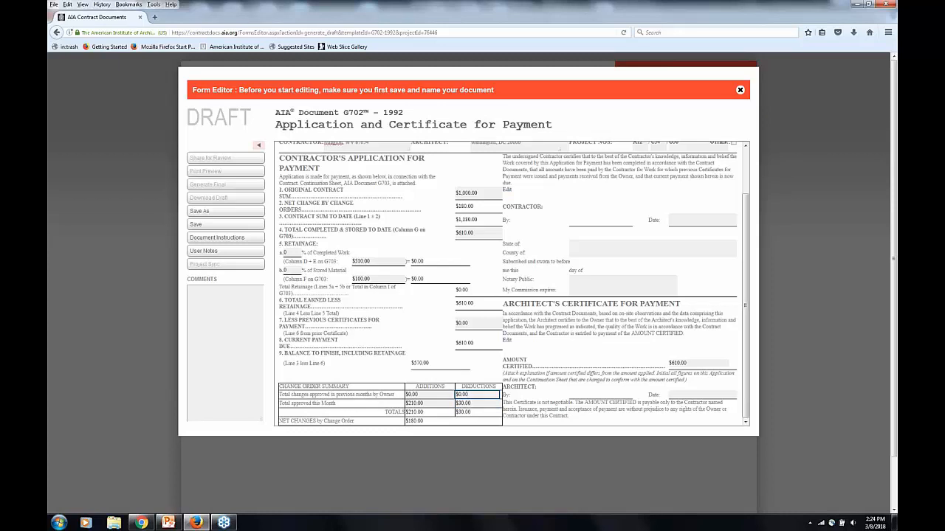
Check how the Change Order Summary's net changes carry over to line 2, net change by change orders
{"action": "left_click", "coordinate": [426, 403]}
{"action": "left_click", "coordinate": [491, 403]}
{"action": "double_click", "coordinate": [411, 421]}
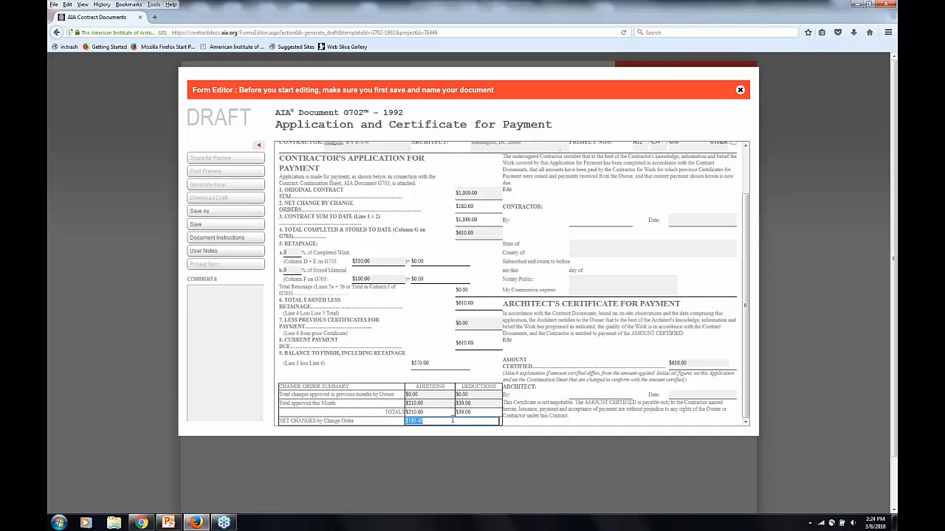
{"action": "double_click", "coordinate": [458, 206]}
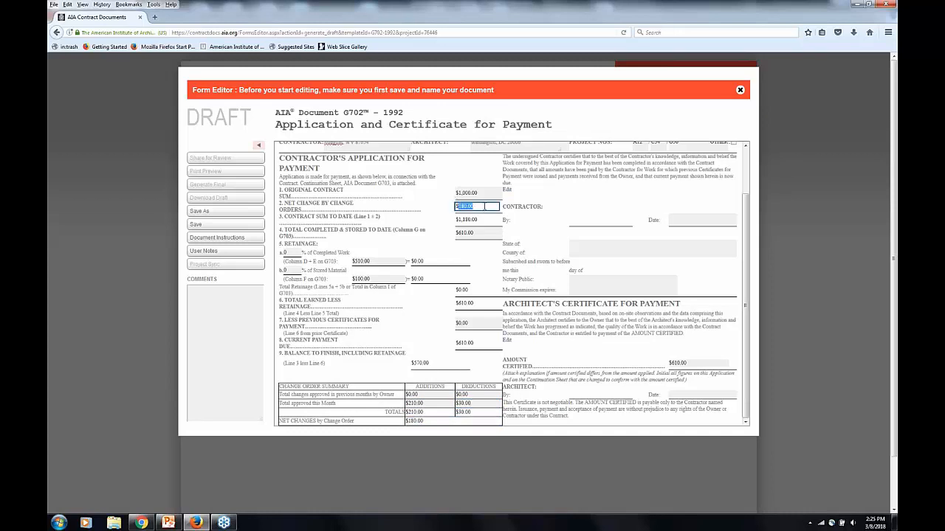
{"action": "left_click", "coordinate": [484, 206]}
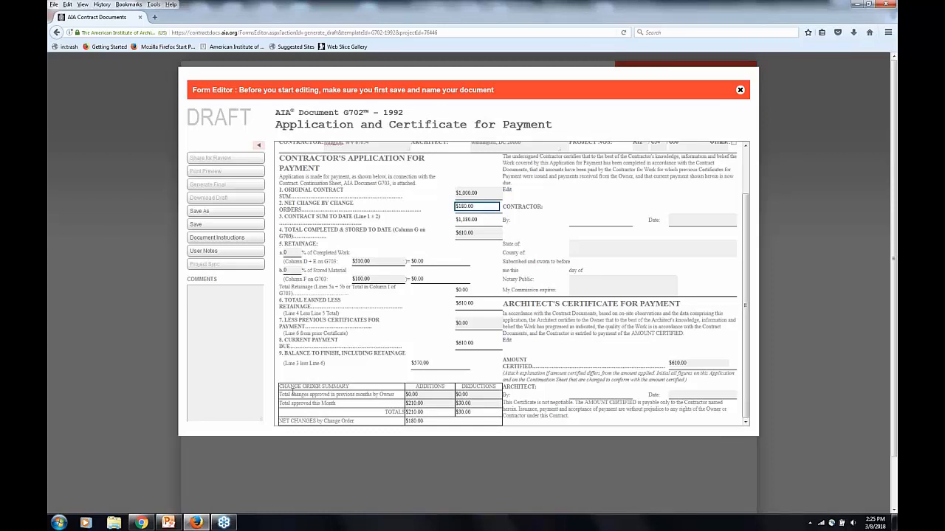
{"action": "left_click_drag", "start_coordinate": [287, 389], "coordinate": [351, 387]}
{"action": "left_click", "coordinate": [372, 399]}
{"action": "left_click", "coordinate": [483, 206]}
Examine line 3, contract sum to date, against lines 1 and 2, and line 4, total completed and stored to date
{"action": "left_click", "coordinate": [485, 220]}
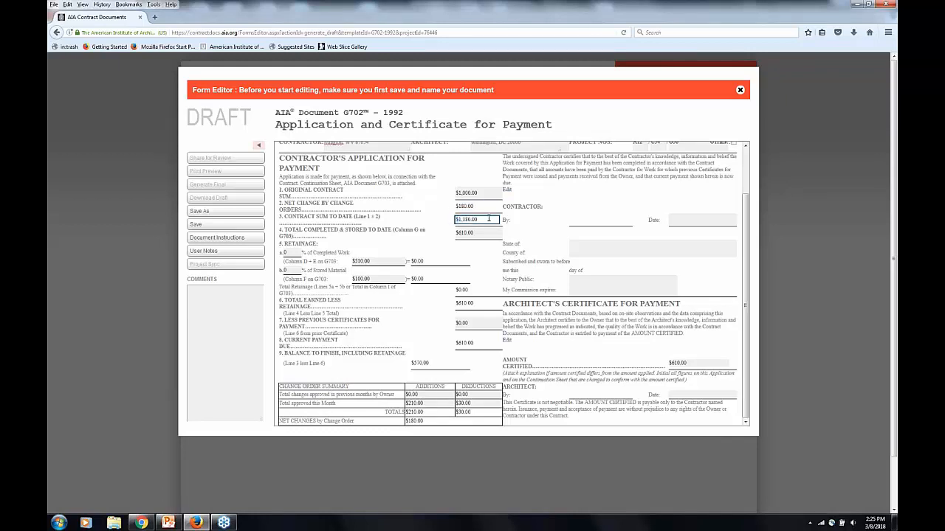
{"action": "left_click", "coordinate": [478, 194]}
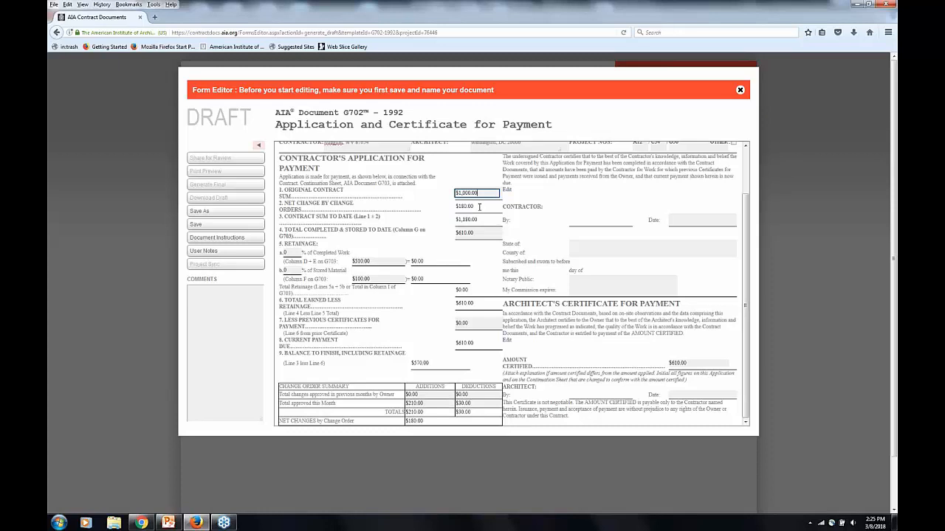
{"action": "left_click", "coordinate": [480, 207]}
{"action": "left_click", "coordinate": [481, 220]}
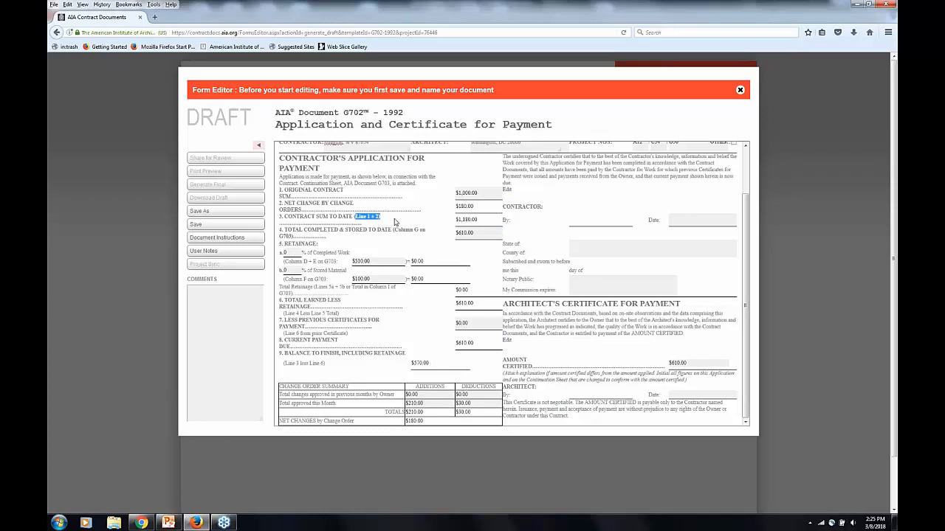
{"action": "left_click", "coordinate": [396, 223]}
{"action": "left_click_drag", "start_coordinate": [295, 230], "coordinate": [419, 229]}
{"action": "left_click", "coordinate": [412, 247]}
{"action": "left_click", "coordinate": [477, 234]}
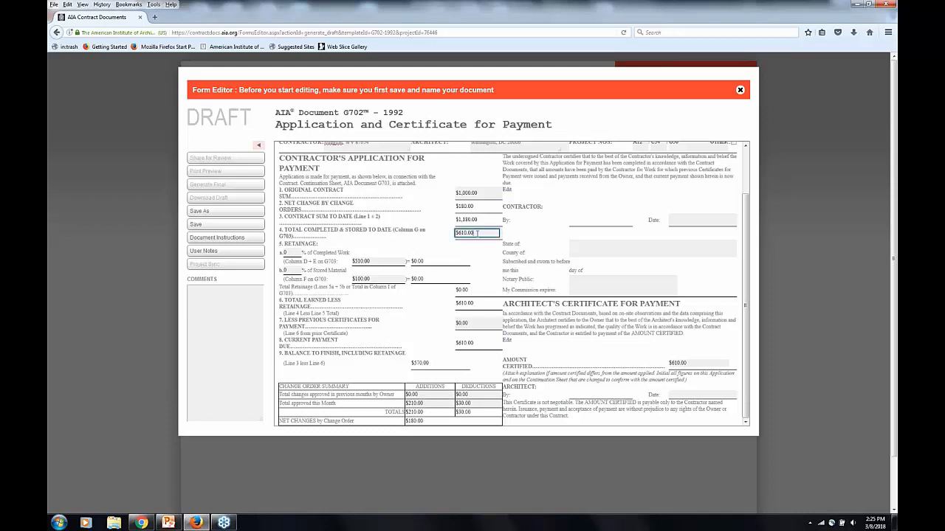
{"action": "left_click_drag", "start_coordinate": [484, 233], "coordinate": [455, 233]}
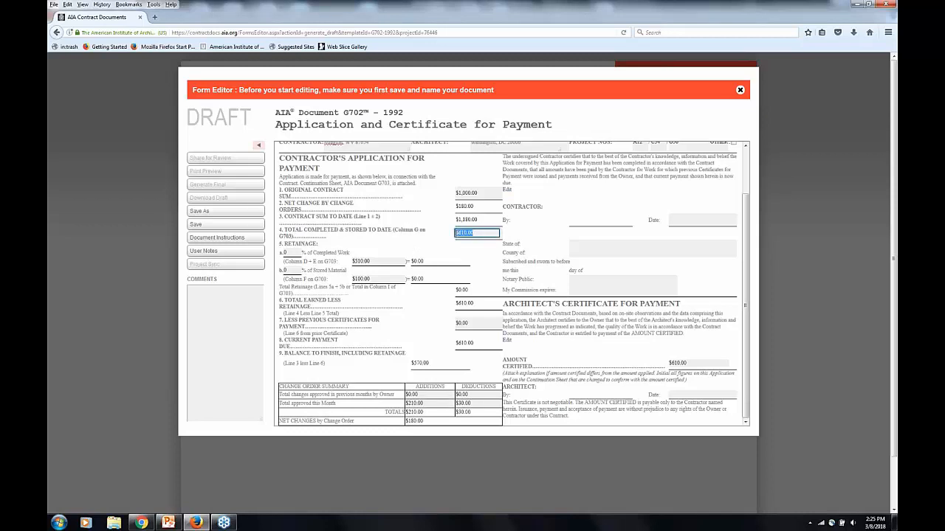
{"action": "left_click", "coordinate": [488, 234]}
Set the line 5 retainage to 10% of Completed Work and 5% of Stored Material
{"action": "left_click", "coordinate": [292, 252]}
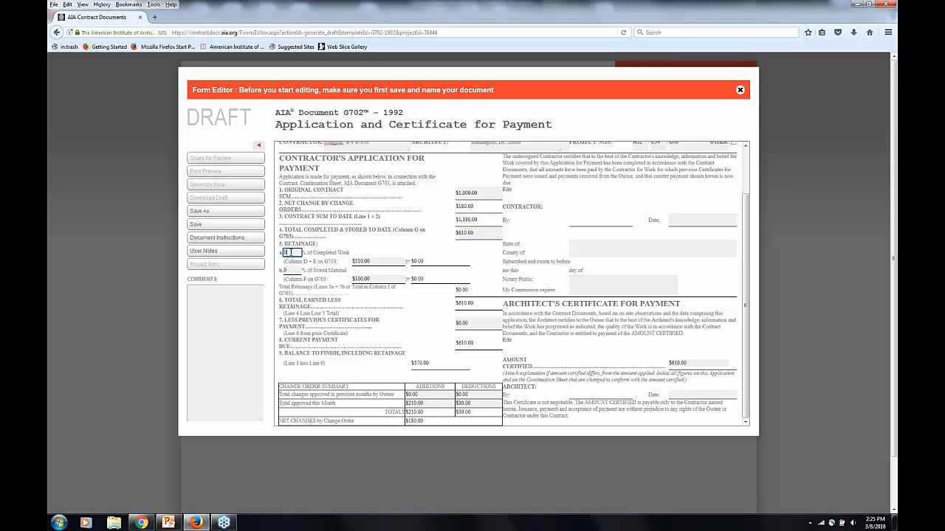
{"action": "left_click_drag", "start_coordinate": [291, 253], "coordinate": [285, 252]}
{"action": "type", "text": "10"}
{"action": "key", "text": "Tab"}
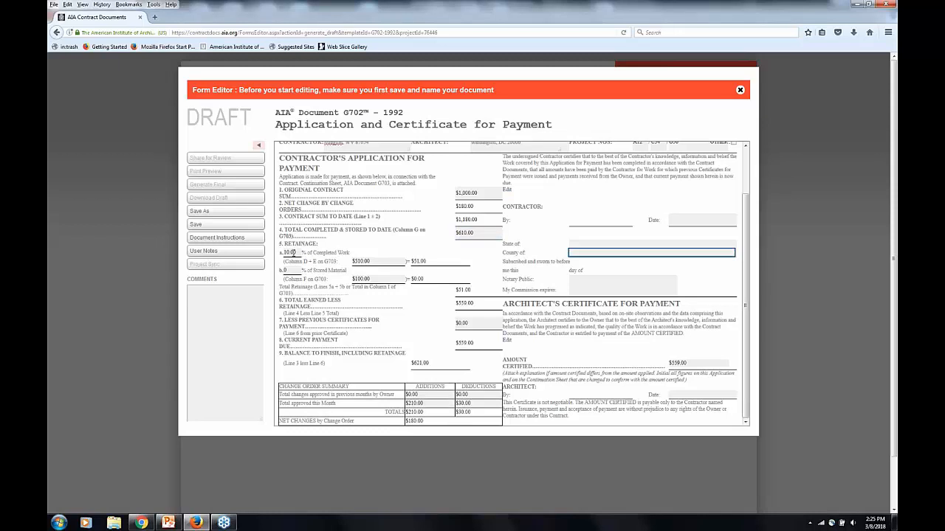
{"action": "left_click", "coordinate": [289, 271]}
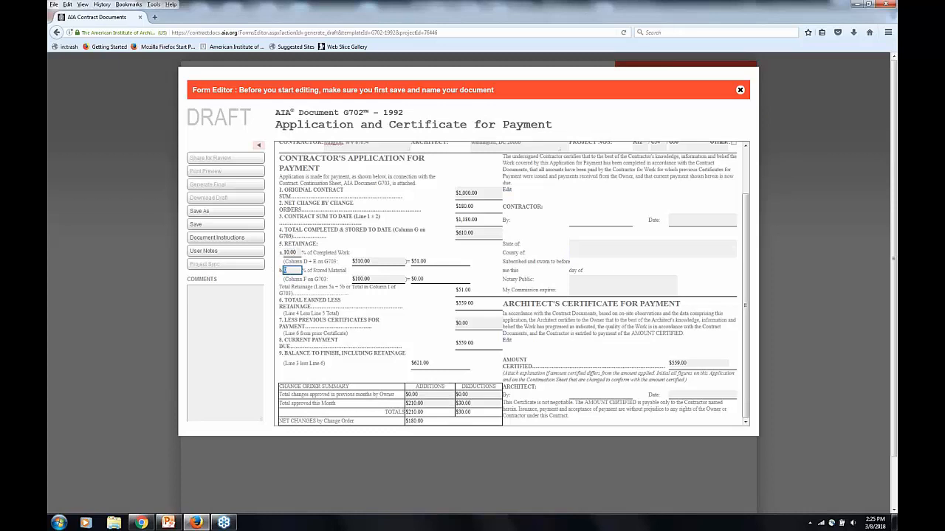
{"action": "type", "text": "5"}
{"action": "left_click", "coordinate": [295, 254]}
Review the completed work retainage calculation on line 5a, including its Column D + E amount from the G703
{"action": "left_click", "coordinate": [295, 271]}
{"action": "left_click", "coordinate": [295, 253]}
{"action": "left_click", "coordinate": [296, 252]}
{"action": "left_click_drag", "start_coordinate": [303, 262], "coordinate": [317, 262]}
{"action": "left_click", "coordinate": [331, 262]}
{"action": "double_click", "coordinate": [331, 262]}
{"action": "left_click", "coordinate": [307, 262]}
{"action": "double_click", "coordinate": [314, 262]}
{"action": "left_click", "coordinate": [380, 262]}
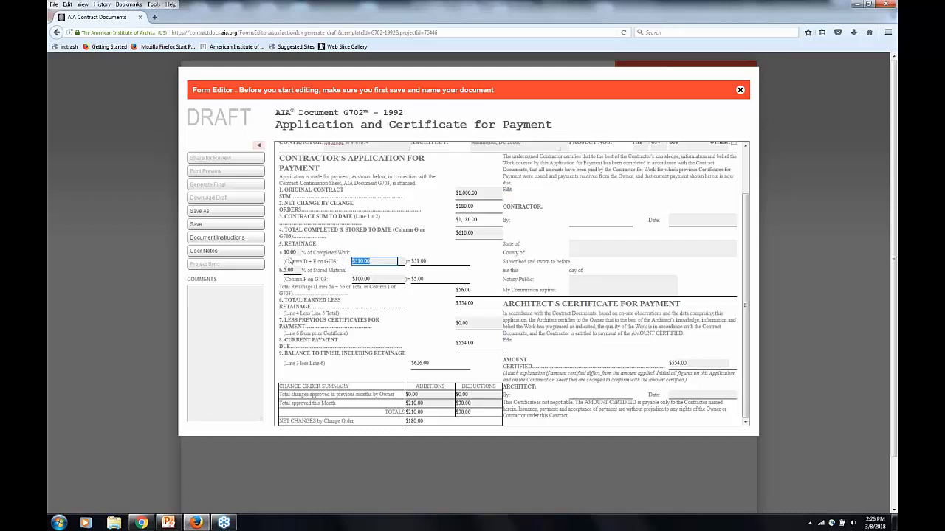
{"action": "left_click", "coordinate": [291, 252]}
{"action": "left_click", "coordinate": [377, 261]}
{"action": "left_click", "coordinate": [428, 262]}
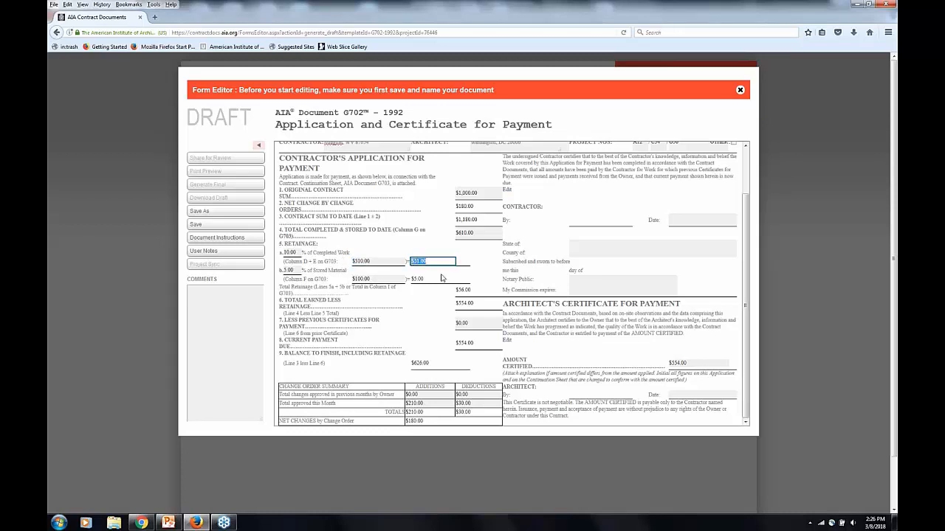
Review the stored material retainage on line 5b and the total retainage amount
{"action": "double_click", "coordinate": [305, 279]}
{"action": "left_click", "coordinate": [381, 279]}
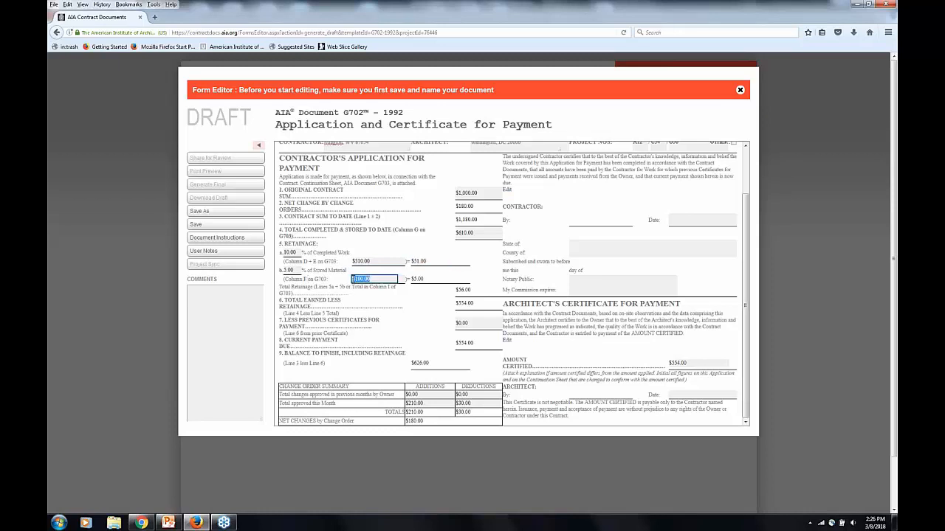
{"action": "left_click", "coordinate": [299, 270]}
{"action": "left_click", "coordinate": [430, 279]}
{"action": "left_click_drag", "start_coordinate": [427, 279], "coordinate": [399, 280]}
{"action": "left_click", "coordinate": [434, 279]}
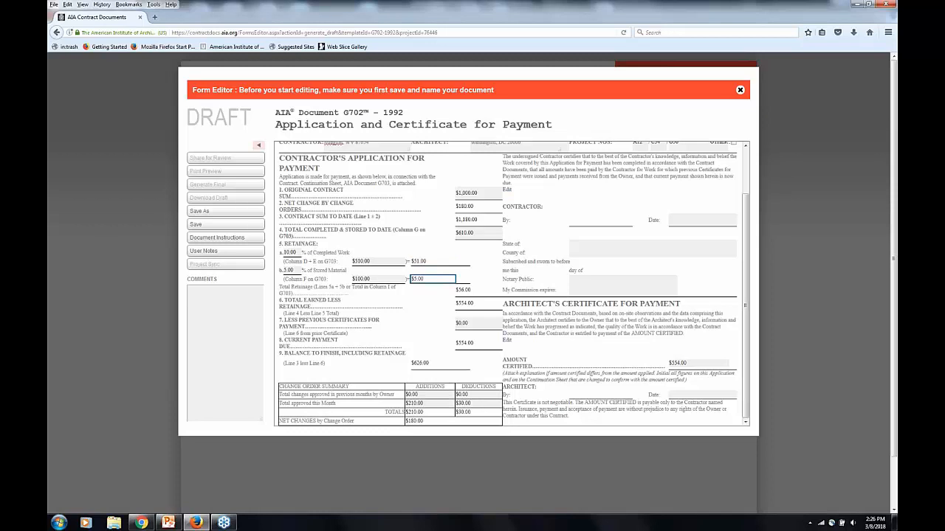
{"action": "left_click", "coordinate": [472, 289]}
{"action": "left_click_drag", "start_coordinate": [477, 289], "coordinate": [455, 289]}
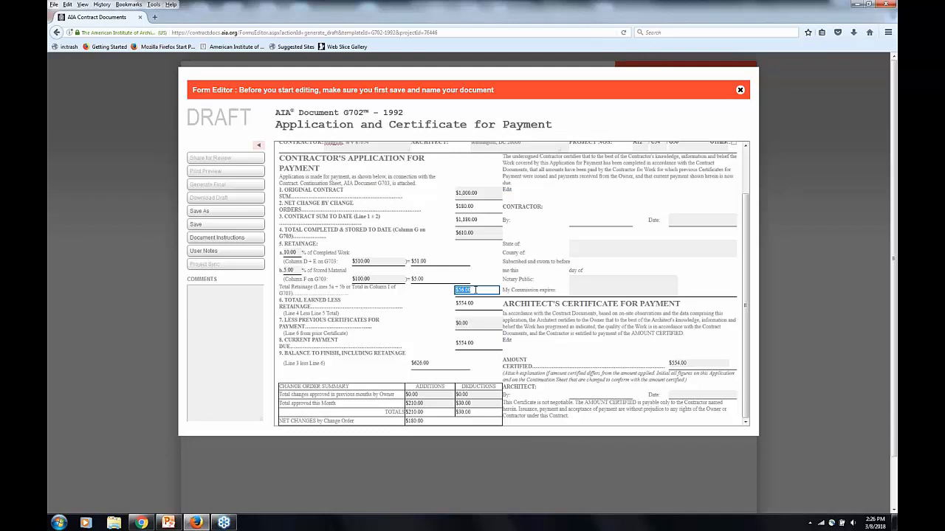
Examine line 6, total earned less retainage, and how it relates to line 7, less previous certificates for payment
{"action": "left_click", "coordinate": [290, 302]}
{"action": "left_click", "coordinate": [298, 314]}
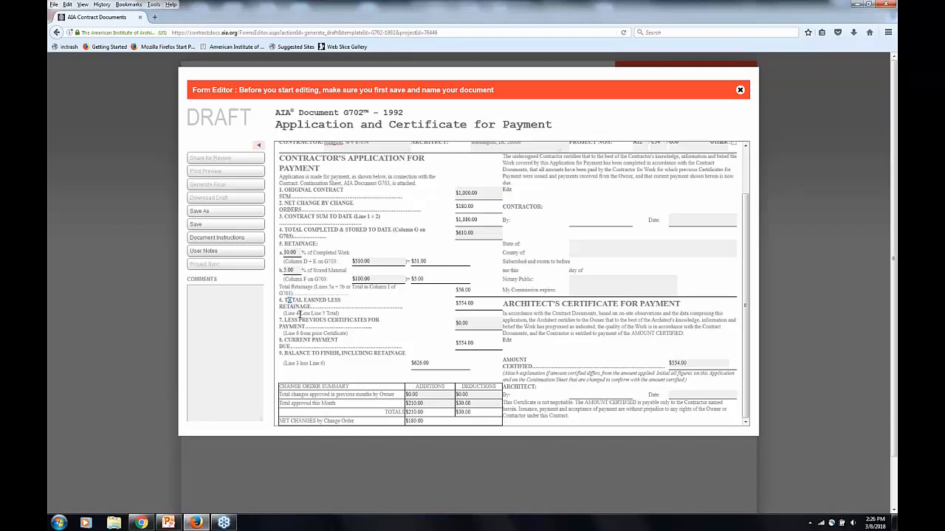
{"action": "left_click", "coordinate": [473, 233]}
{"action": "key", "text": "Tab"}
{"action": "key", "text": "Tab"}
{"action": "left_click", "coordinate": [481, 305]}
{"action": "double_click", "coordinate": [298, 334]}
{"action": "double_click", "coordinate": [316, 334]}
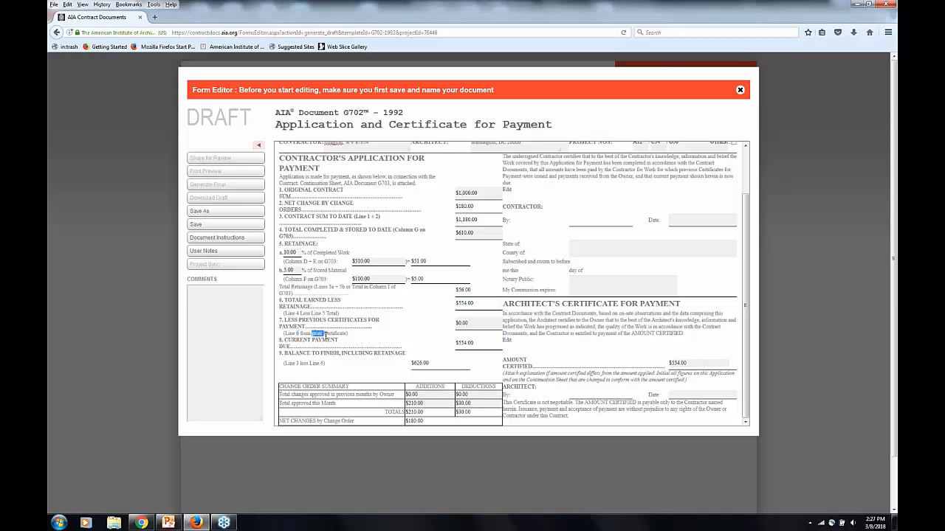
{"action": "left_click_drag", "start_coordinate": [480, 322], "coordinate": [448, 323]}
{"action": "left_click", "coordinate": [484, 323]}
{"action": "left_click", "coordinate": [464, 303]}
{"action": "double_click", "coordinate": [462, 303]}
{"action": "key", "text": "Tab"}
{"action": "left_click", "coordinate": [477, 324]}
{"action": "left_click_drag", "start_coordinate": [476, 323], "coordinate": [450, 326]}
{"action": "left_click", "coordinate": [464, 303]}
{"action": "left_click", "coordinate": [464, 323]}
Examine the current payment due and balance to finish, comparing the current payment with the previous certificates line
{"action": "left_click", "coordinate": [476, 343]}
{"action": "left_click_drag", "start_coordinate": [431, 363], "coordinate": [402, 363]}
{"action": "left_click", "coordinate": [443, 363]}
{"action": "left_click", "coordinate": [471, 344]}
{"action": "left_click", "coordinate": [465, 323]}
{"action": "left_click", "coordinate": [470, 344]}
{"action": "left_click", "coordinate": [469, 324]}
{"action": "left_click", "coordinate": [468, 344]}
{"action": "left_click", "coordinate": [466, 324]}
{"action": "left_click", "coordinate": [468, 343]}
{"action": "left_click", "coordinate": [466, 323]}
{"action": "left_click", "coordinate": [468, 343]}
{"action": "left_click", "coordinate": [471, 323]}
Compare the architect's amount certified with the current payment due and look over the whole G702 form
{"action": "left_click_drag", "start_coordinate": [698, 364], "coordinate": [662, 366]}
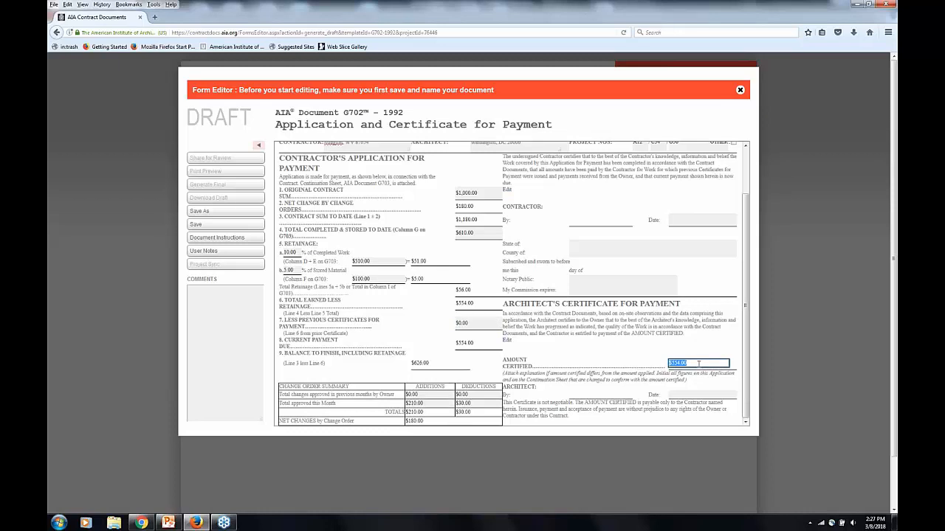
{"action": "left_click", "coordinate": [462, 344]}
{"action": "left_click", "coordinate": [679, 363]}
{"action": "left_click", "coordinate": [473, 344]}
{"action": "left_click", "coordinate": [681, 364]}
{"action": "double_click", "coordinate": [681, 364]}
{"action": "left_click", "coordinate": [694, 363]}
{"action": "left_click_drag", "start_coordinate": [748, 276], "coordinate": [751, 207]}
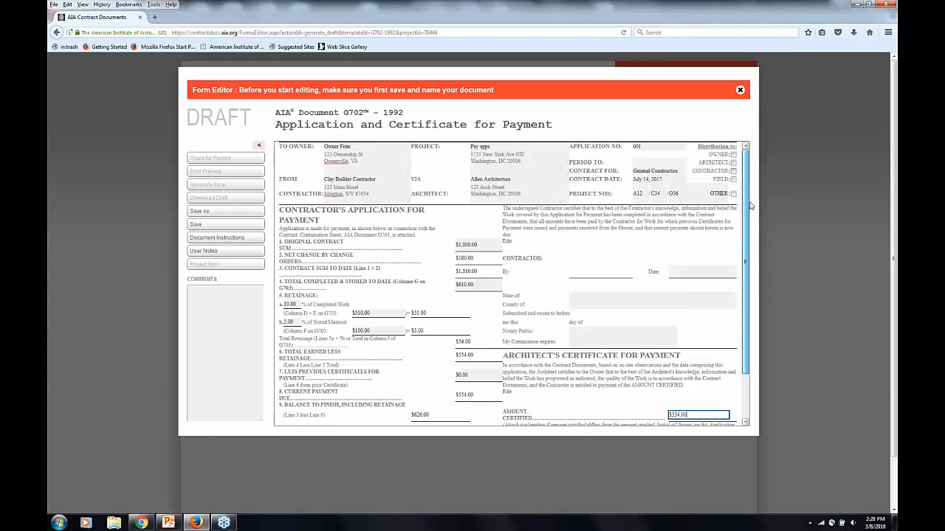
{"action": "scroll", "coordinate": [763, 259], "scroll_direction": "down", "scroll_amount": 1}
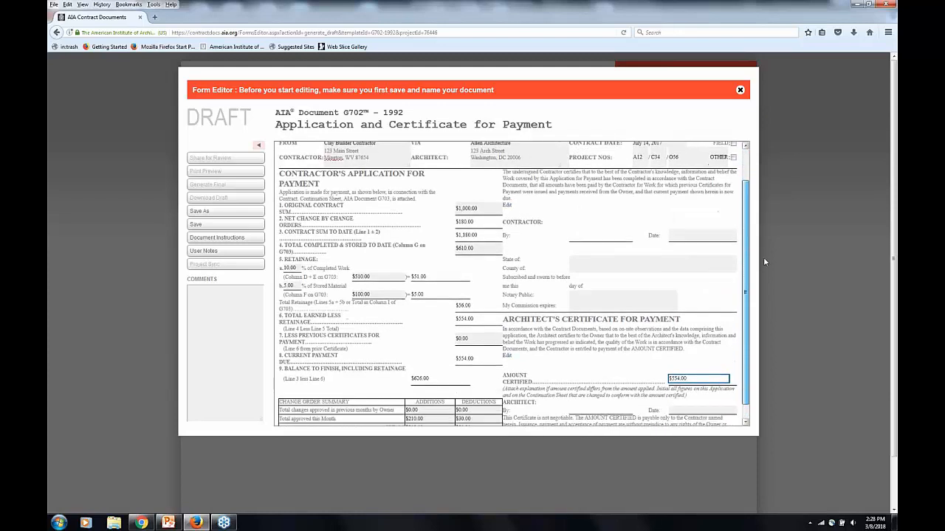
Examine the contractor's signature line and the notary section of the G702 form
{"action": "scroll", "coordinate": [765, 261], "scroll_direction": "down", "scroll_amount": 1}
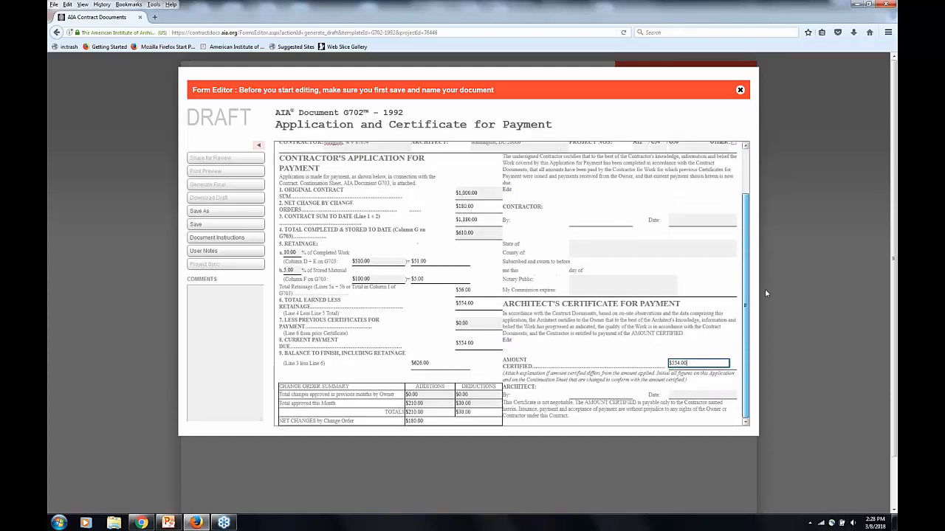
{"action": "left_click", "coordinate": [583, 226]}
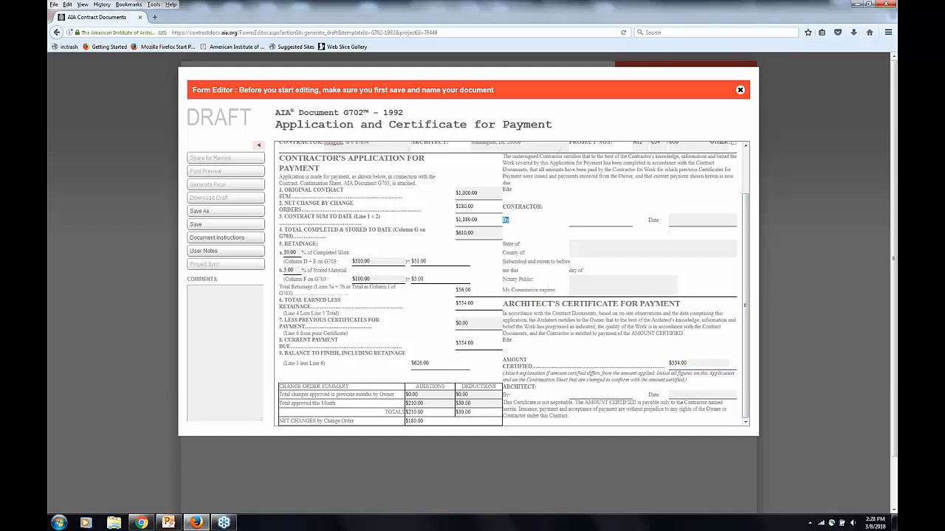
{"action": "left_click", "coordinate": [583, 227]}
{"action": "left_click_drag", "start_coordinate": [503, 279], "coordinate": [531, 269]}
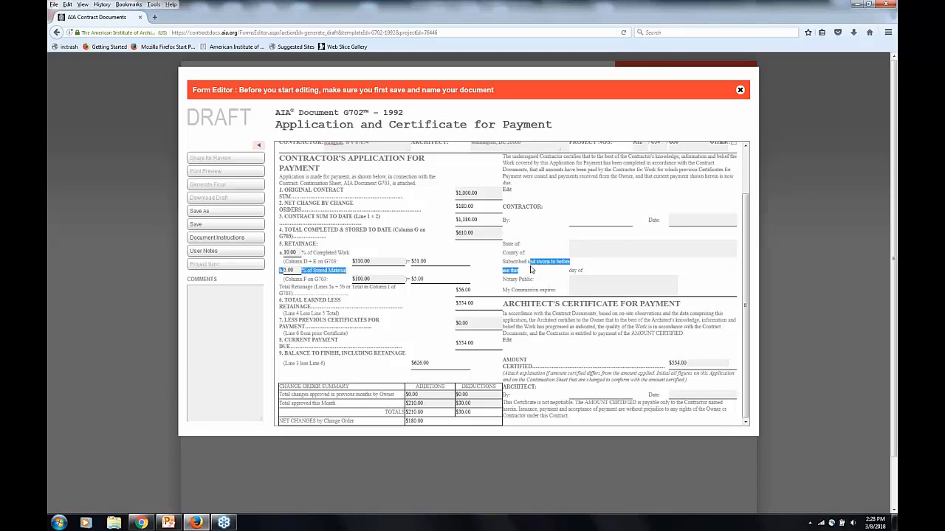
{"action": "left_click", "coordinate": [532, 279]}
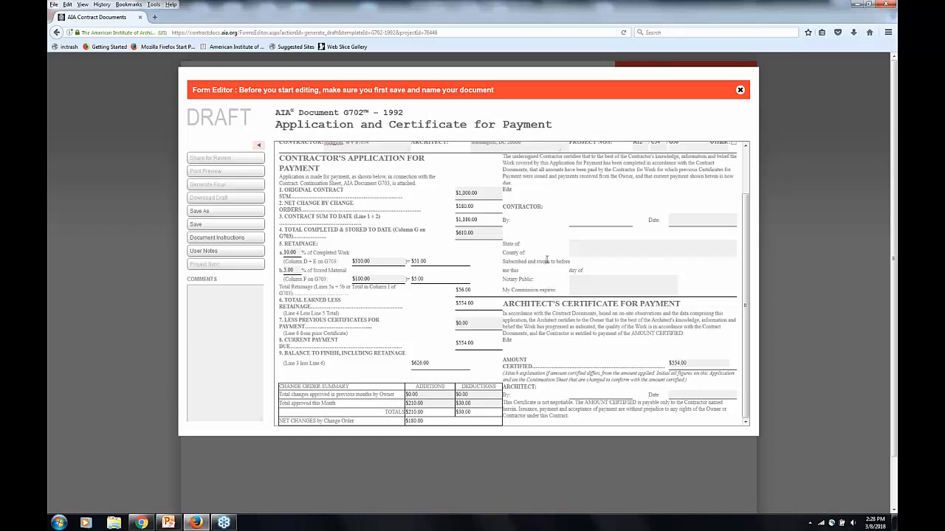
Look over the whole G702 form, including the architect's signature and date lines under the certificate for payment
{"action": "scroll", "coordinate": [547, 259], "scroll_direction": "down", "scroll_amount": 2}
{"action": "scroll", "coordinate": [550, 263], "scroll_direction": "up", "scroll_amount": 2}
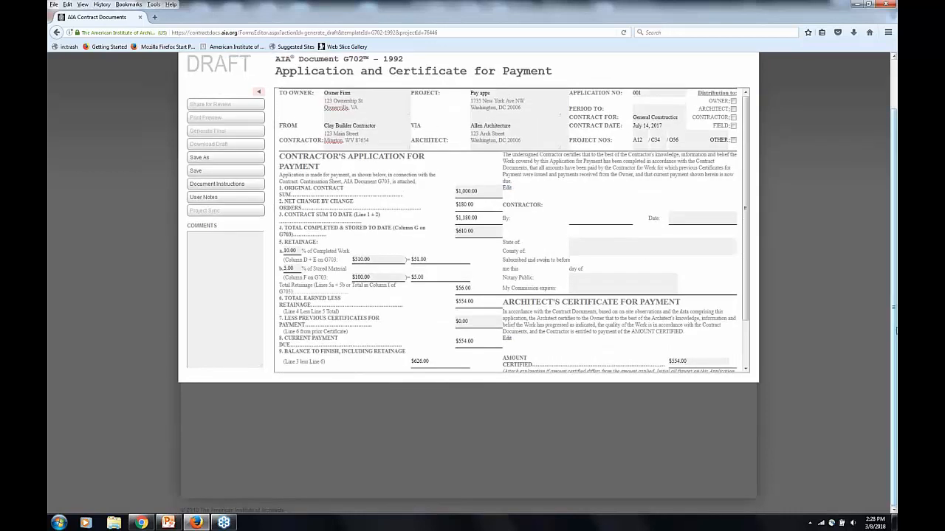
{"action": "scroll", "coordinate": [874, 229], "scroll_direction": "up", "scroll_amount": 2}
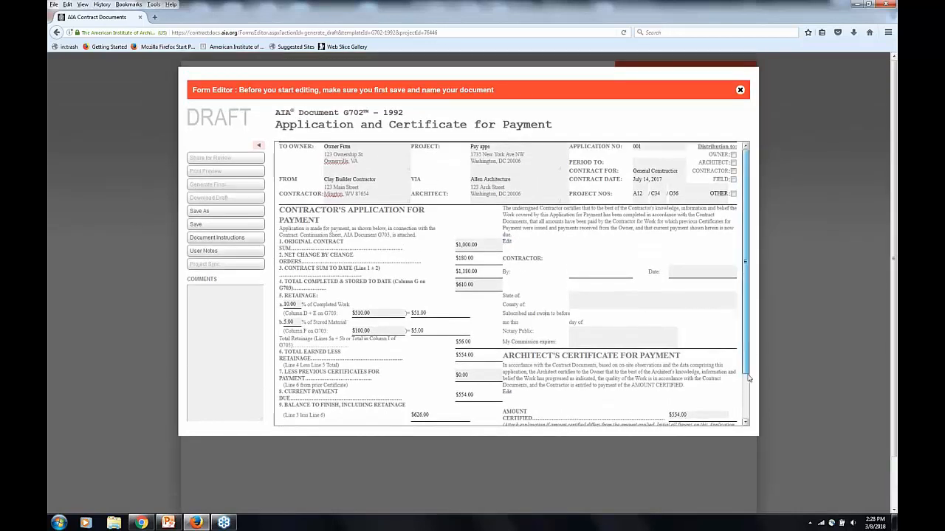
{"action": "scroll", "coordinate": [748, 378], "scroll_direction": "down", "scroll_amount": 1}
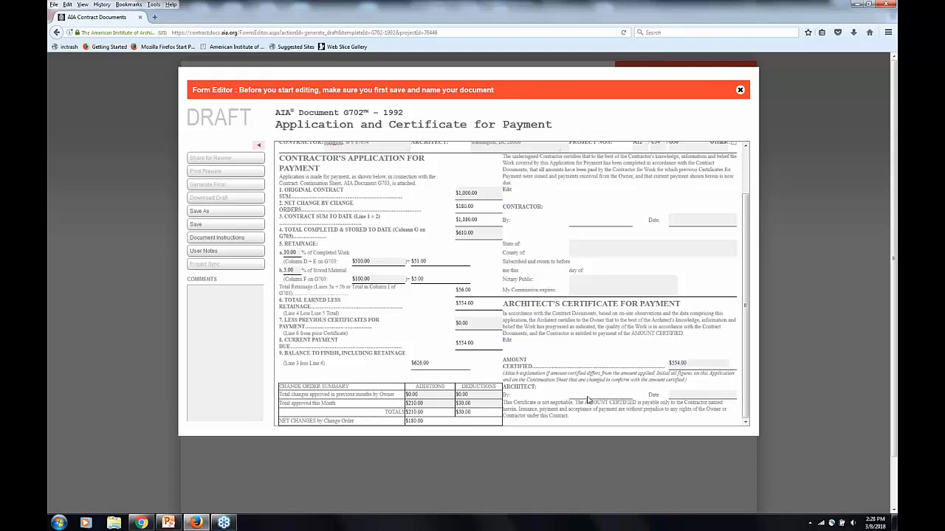
{"action": "left_click", "coordinate": [685, 395]}
{"action": "left_click", "coordinate": [653, 382]}
Save the payment application in the Pay apps project as G702-1992 - Form Draft - 001 and close it, saving changes
{"action": "left_click", "coordinate": [208, 224]}
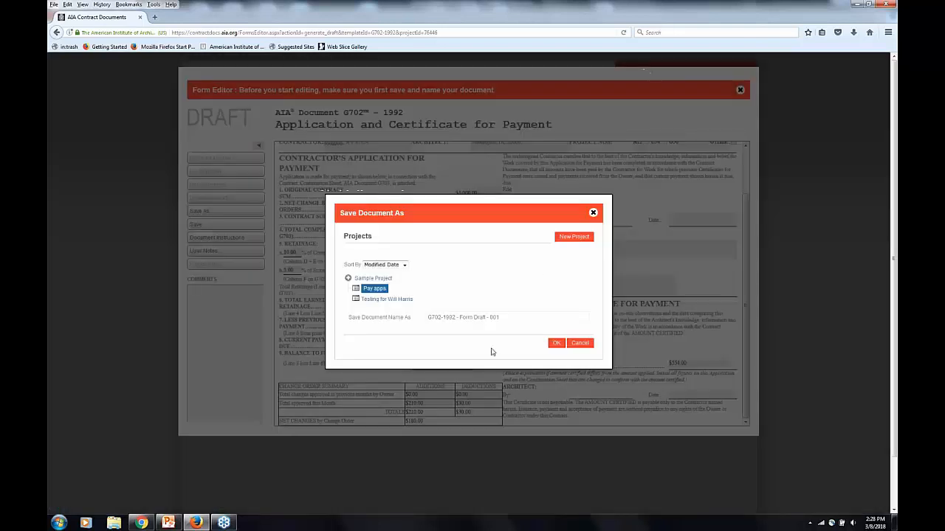
{"action": "left_click", "coordinate": [557, 344]}
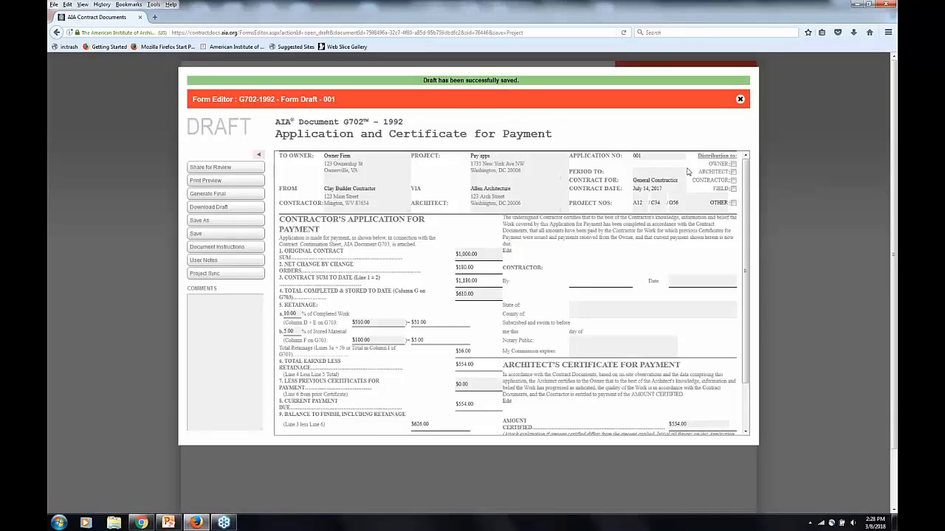
{"action": "left_click", "coordinate": [740, 100]}
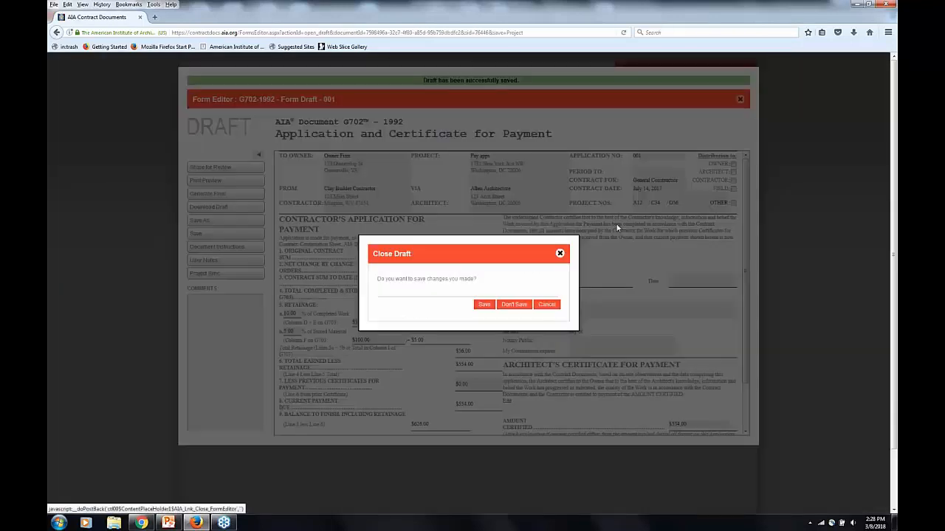
{"action": "left_click", "coordinate": [483, 305]}
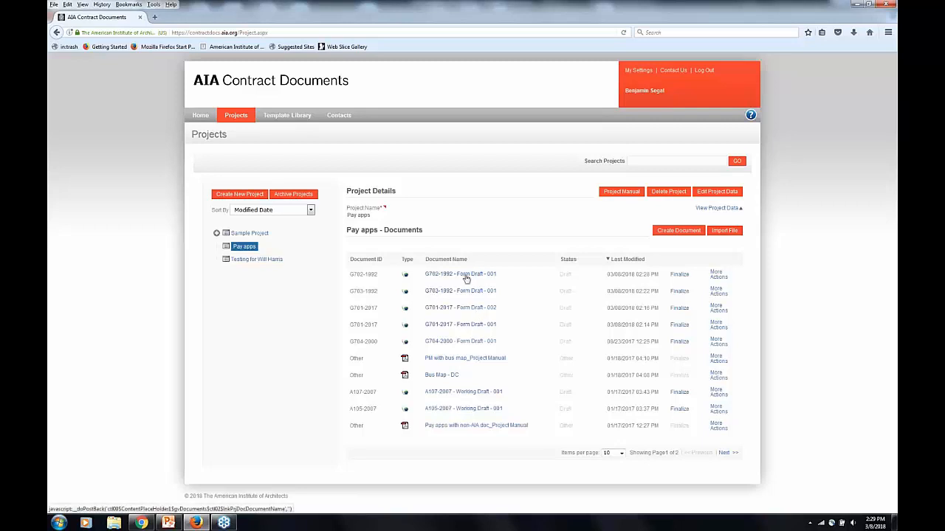
Filter the templates by G703 and start a new document from the G703-1992 Continuation Sheet for G702
{"action": "left_click", "coordinate": [490, 275]}
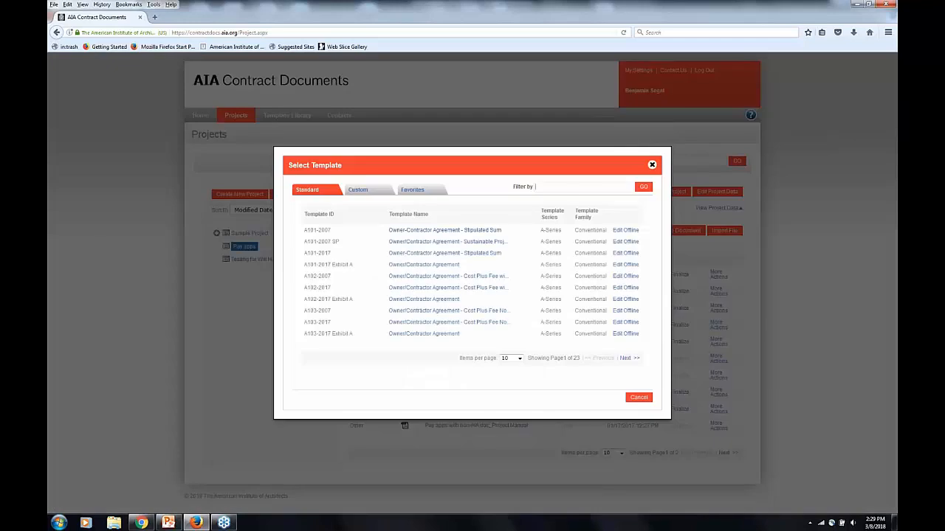
{"action": "type", "text": "G703"}
{"action": "key", "text": "Return"}
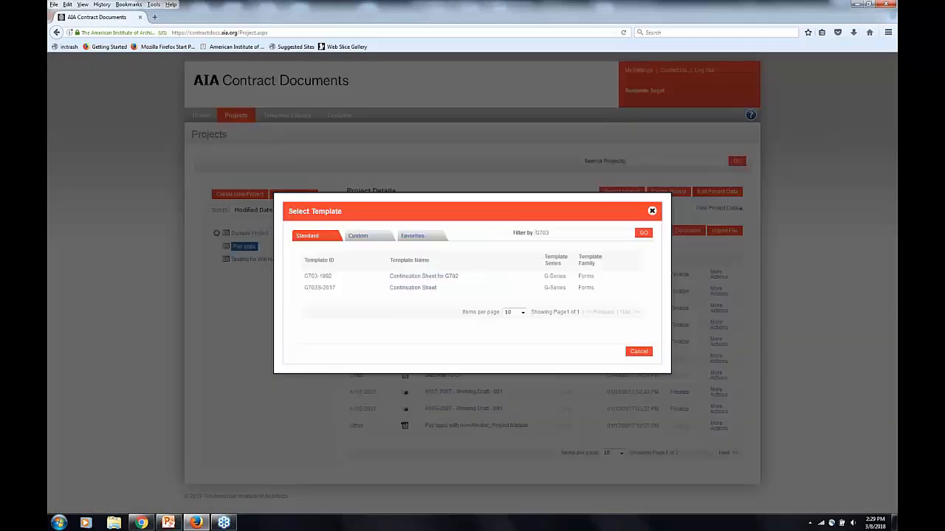
{"action": "left_click", "coordinate": [427, 276]}
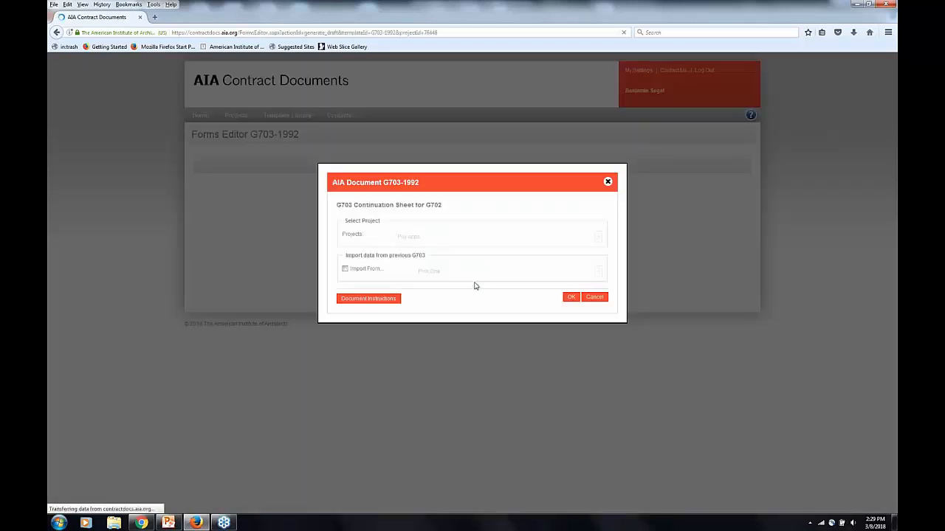
Import the data from G703-1992 - Form Draft - 001 into the new continuation sheet and generate the draft
{"action": "left_click", "coordinate": [345, 269]}
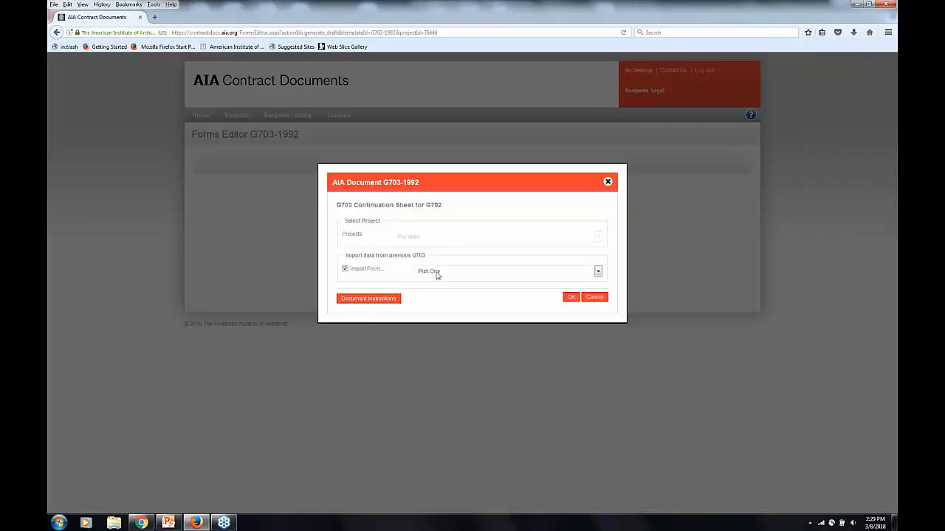
{"action": "left_click", "coordinate": [436, 274]}
{"action": "left_click", "coordinate": [443, 295]}
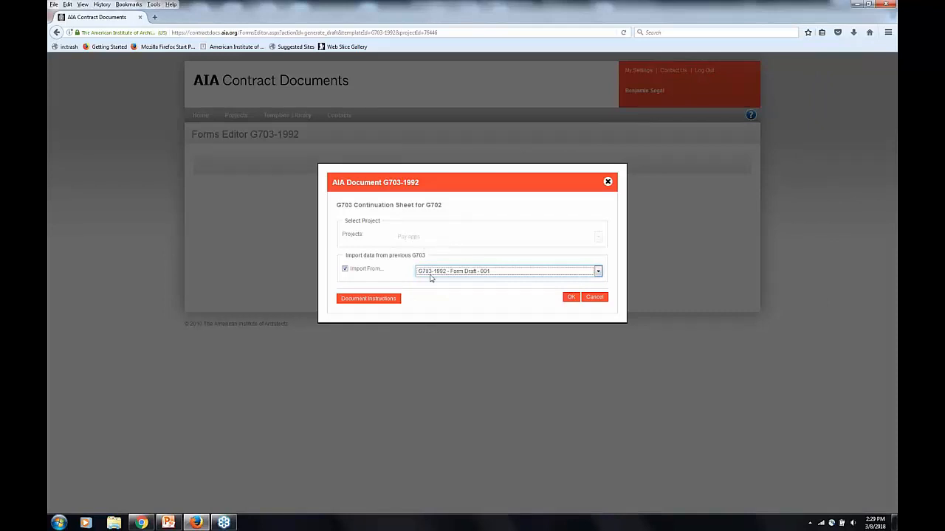
{"action": "left_click", "coordinate": [446, 275]}
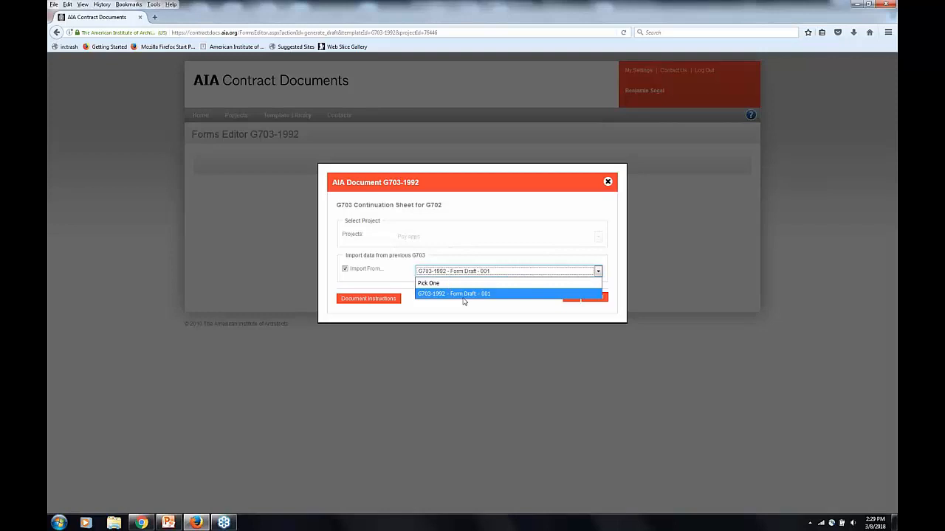
{"action": "left_click", "coordinate": [464, 297]}
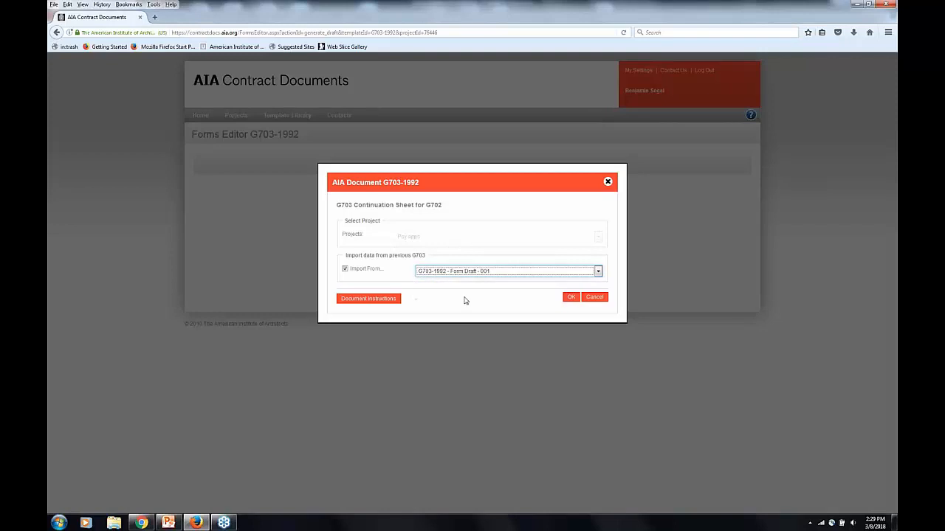
{"action": "left_click", "coordinate": [572, 301]}
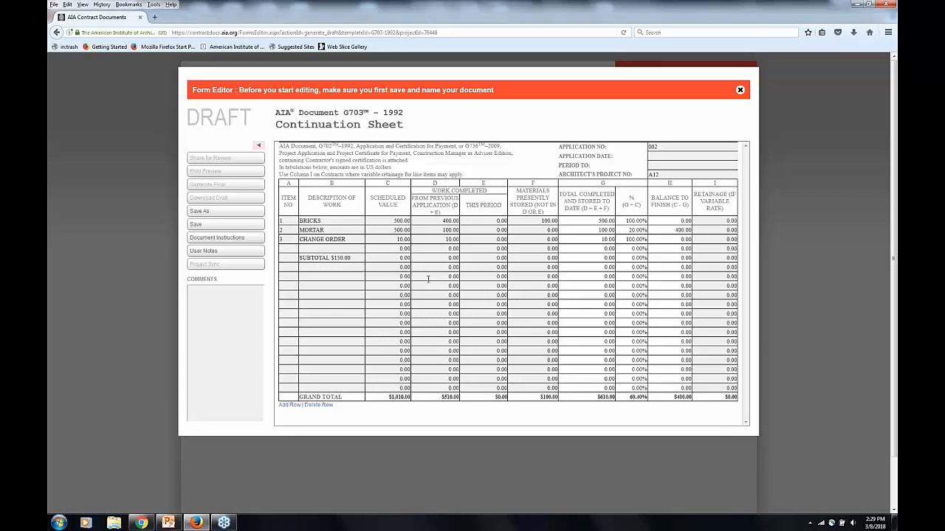
Check the application number and the imported mortar and change order line items on the new continuation sheet
{"action": "left_click", "coordinate": [663, 146]}
{"action": "double_click", "coordinate": [657, 147]}
{"action": "left_click", "coordinate": [666, 148]}
{"action": "left_click", "coordinate": [335, 230]}
{"action": "left_click", "coordinate": [330, 239]}
Compare the bricks row's work completed from the previous application with its work completed this period
{"action": "left_click", "coordinate": [486, 220]}
{"action": "left_click", "coordinate": [434, 220]}
{"action": "left_click", "coordinate": [492, 221]}
{"action": "left_click", "coordinate": [444, 221]}
{"action": "left_click", "coordinate": [487, 222]}
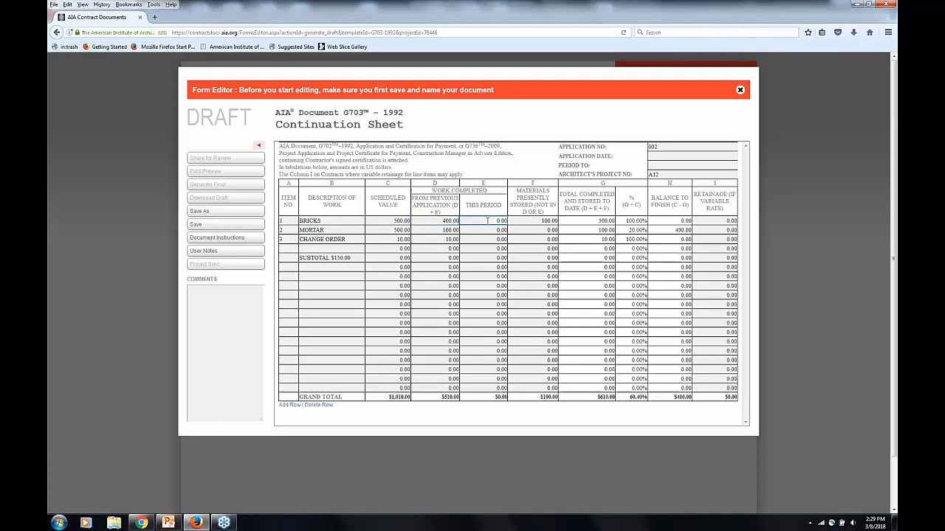
{"action": "left_click", "coordinate": [436, 220]}
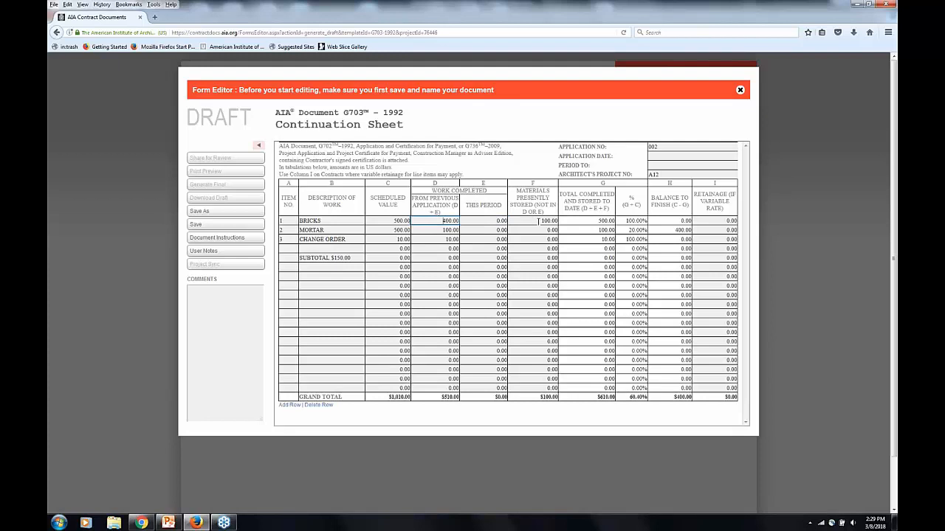
Set the bricks row's materials presently stored to 70 and its work completed this period to 30
{"action": "left_click", "coordinate": [536, 221]}
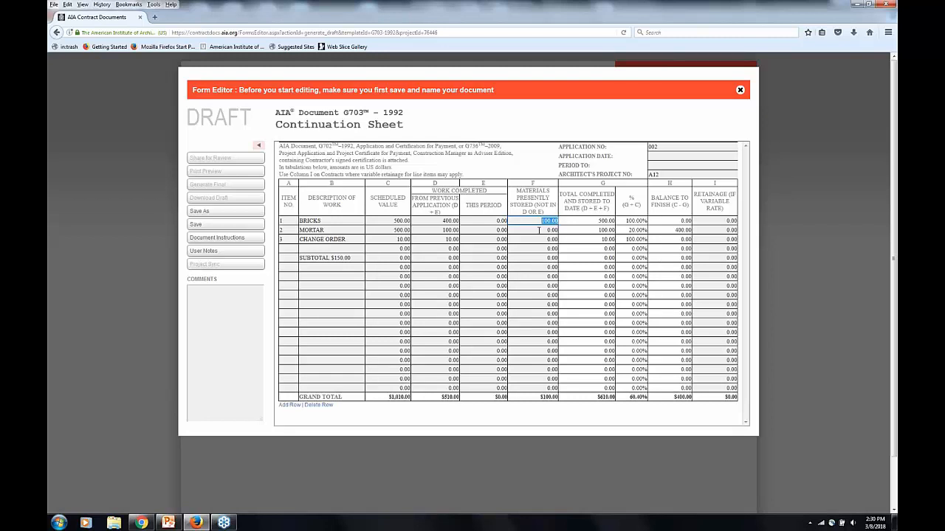
{"action": "left_click", "coordinate": [539, 221]}
{"action": "left_click_drag", "start_coordinate": [547, 220], "coordinate": [532, 220]}
{"action": "type", "text": "7"}
{"action": "key", "text": "shift+Tab"}
{"action": "type", "text": "3"}
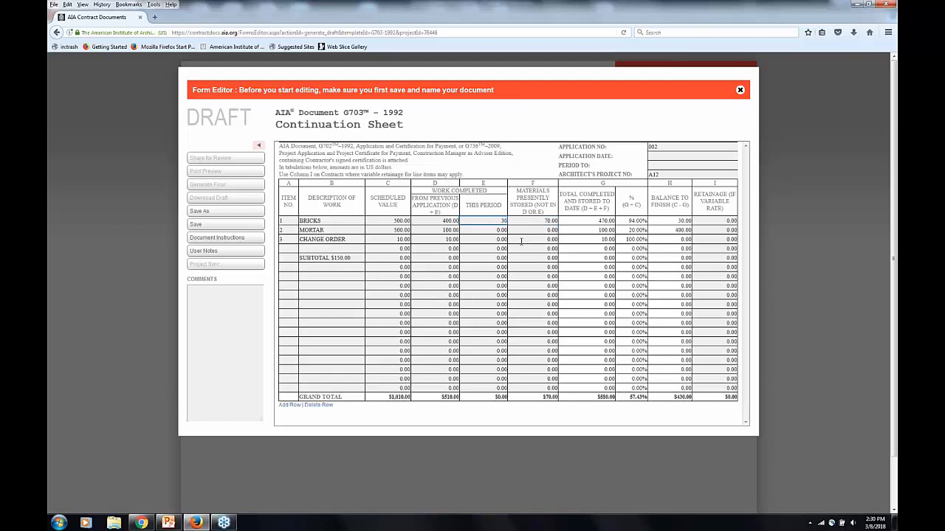
{"action": "key", "text": "Tab"}
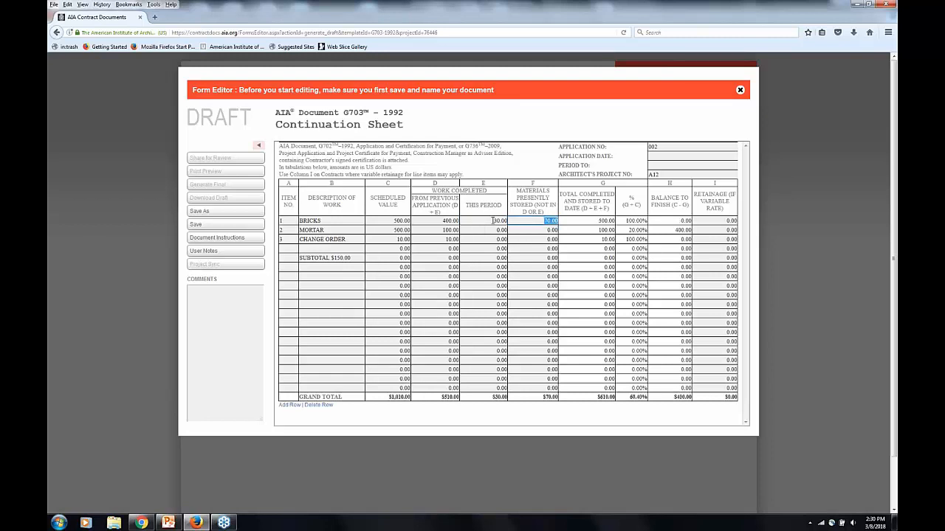
Examine how the bricks row's this-period and stored material amounts feed its total completed, percentage and balance to finish
{"action": "left_click_drag", "start_coordinate": [493, 221], "coordinate": [513, 221]}
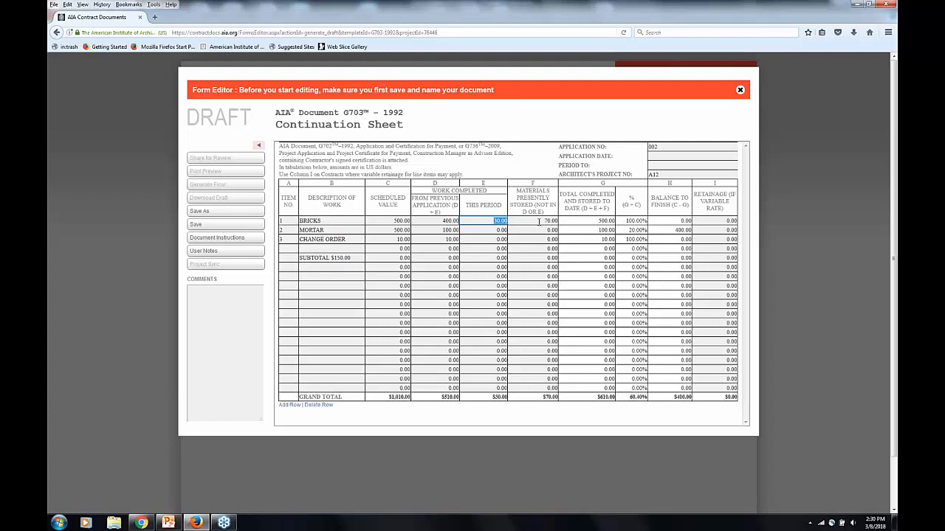
{"action": "left_click", "coordinate": [539, 222]}
{"action": "left_click", "coordinate": [540, 221]}
{"action": "left_click_drag", "start_coordinate": [542, 221], "coordinate": [557, 221]}
{"action": "left_click_drag", "start_coordinate": [494, 220], "coordinate": [510, 221]}
{"action": "left_click_drag", "start_coordinate": [590, 221], "coordinate": [606, 208]}
{"action": "left_click", "coordinate": [596, 209]}
{"action": "left_click", "coordinate": [536, 221]}
{"action": "key", "text": "Tab"}
{"action": "key", "text": "Tab"}
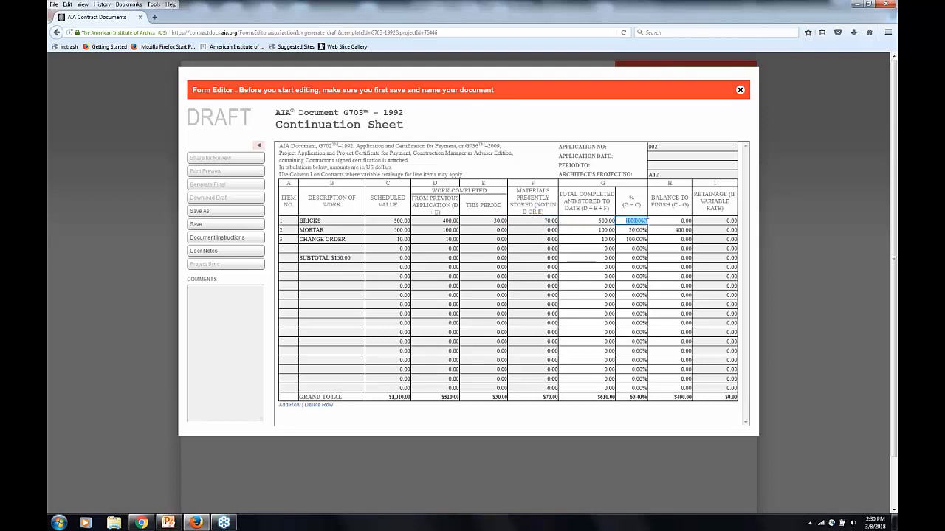
{"action": "key", "text": "Tab"}
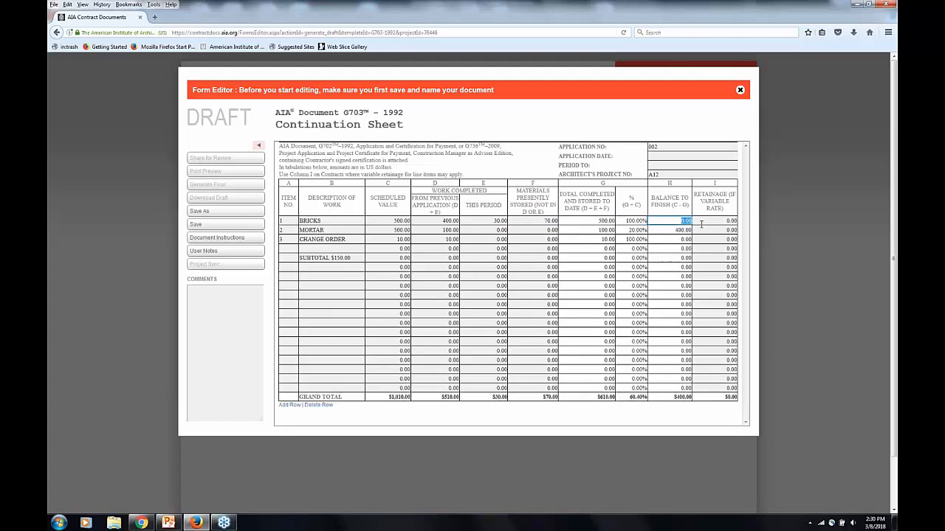
Set the mortar row's materials presently stored to 200
{"action": "left_click", "coordinate": [527, 230]}
{"action": "type", "text": "20"}
{"action": "left_click", "coordinate": [539, 240]}
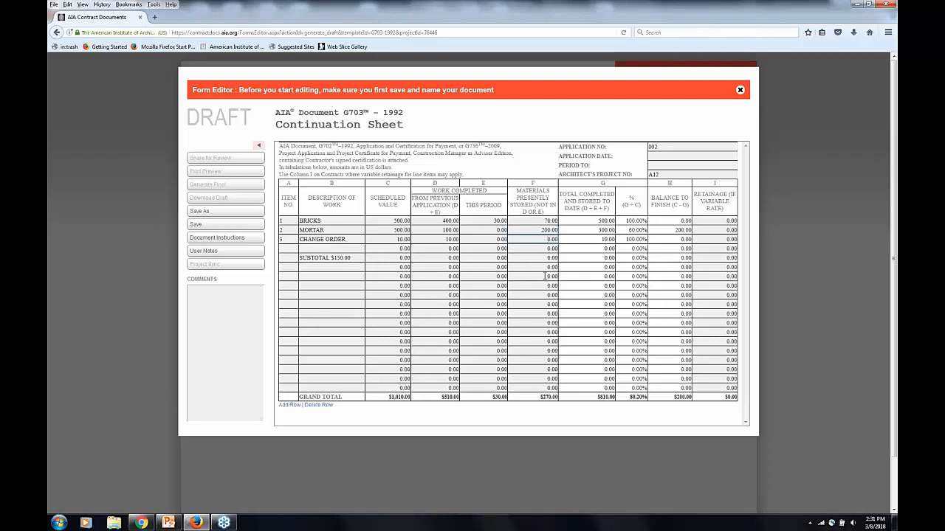
{"action": "left_click", "coordinate": [530, 239]}
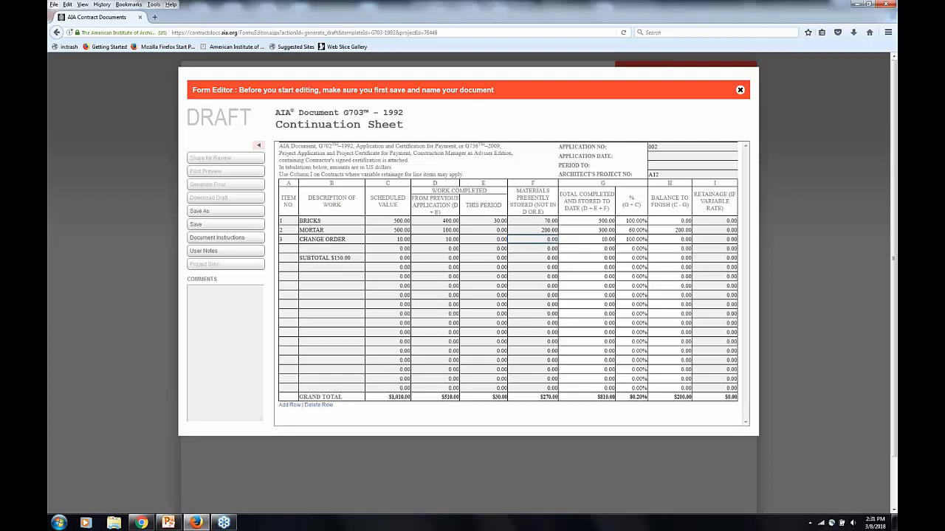
Save the continuation sheet in the Pay apps project as G703-1992 - Form Draft - 002 and close it, saving changes
{"action": "left_click", "coordinate": [203, 225]}
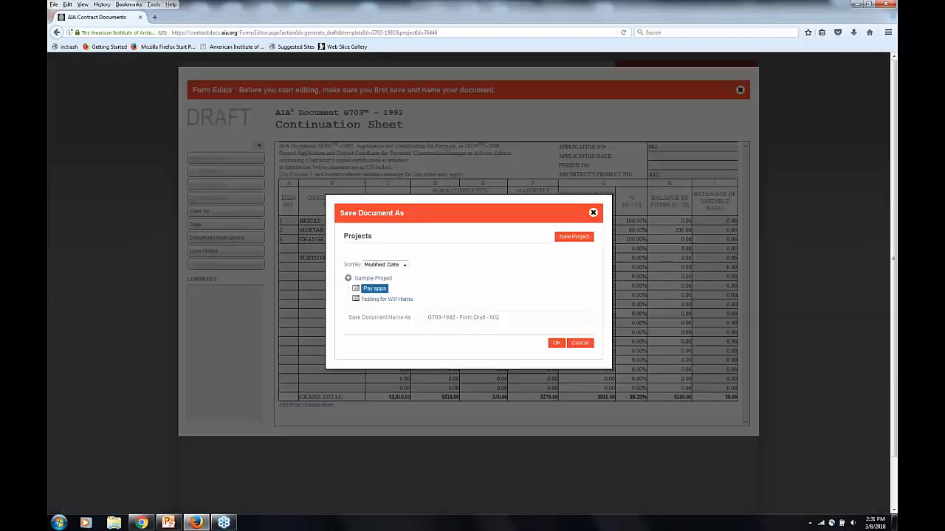
{"action": "left_click", "coordinate": [556, 343]}
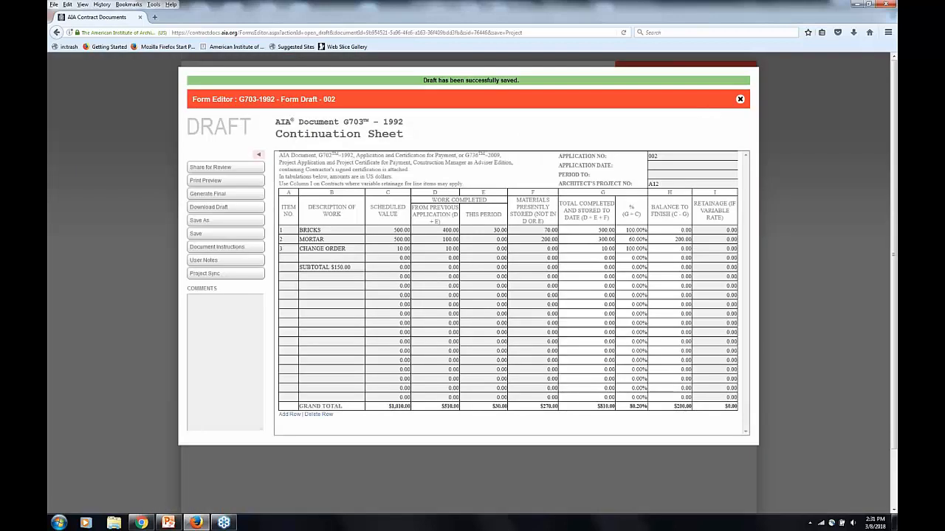
{"action": "left_click", "coordinate": [740, 99]}
{"action": "left_click", "coordinate": [481, 304]}
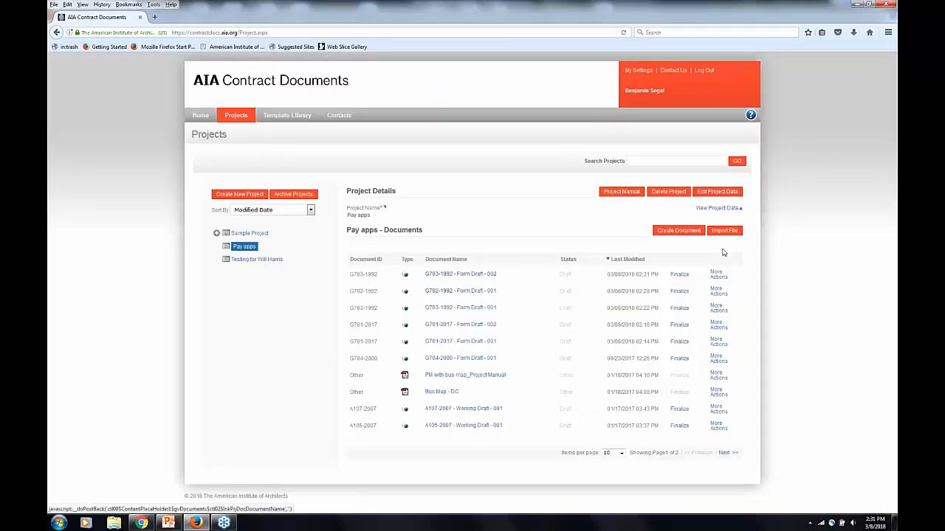
Filter the templates by G702 and start a new document from the G702-1992 Application and Certificate for Payment
{"action": "left_click", "coordinate": [676, 231]}
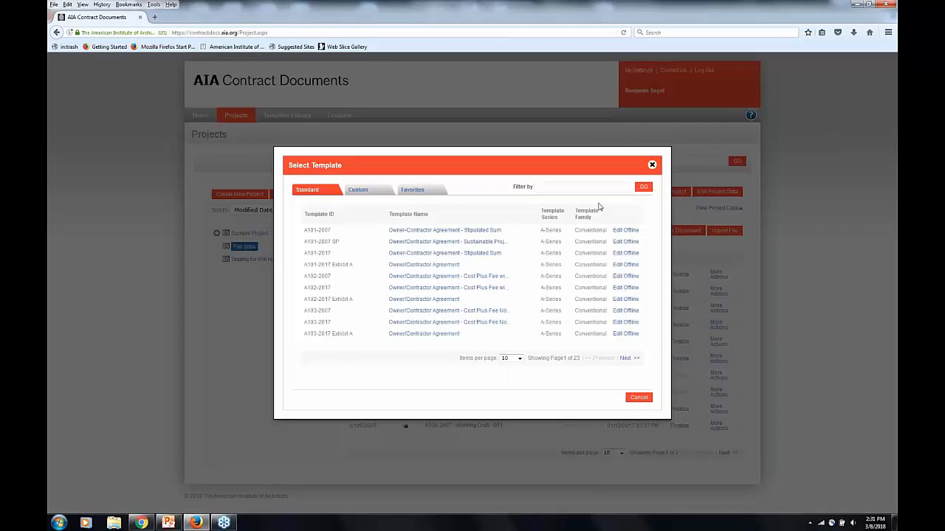
{"action": "left_click", "coordinate": [565, 188]}
{"action": "type", "text": "G702"}
{"action": "key", "text": "Return"}
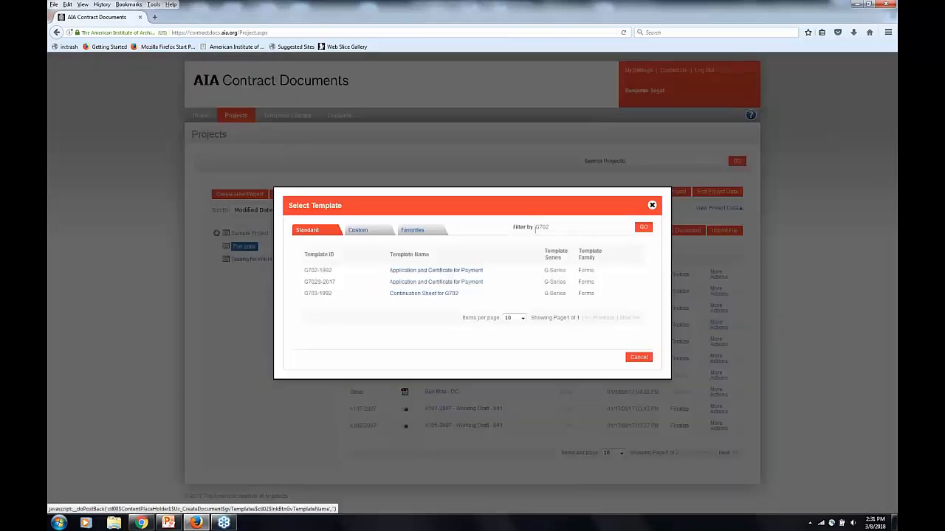
{"action": "left_click", "coordinate": [423, 271]}
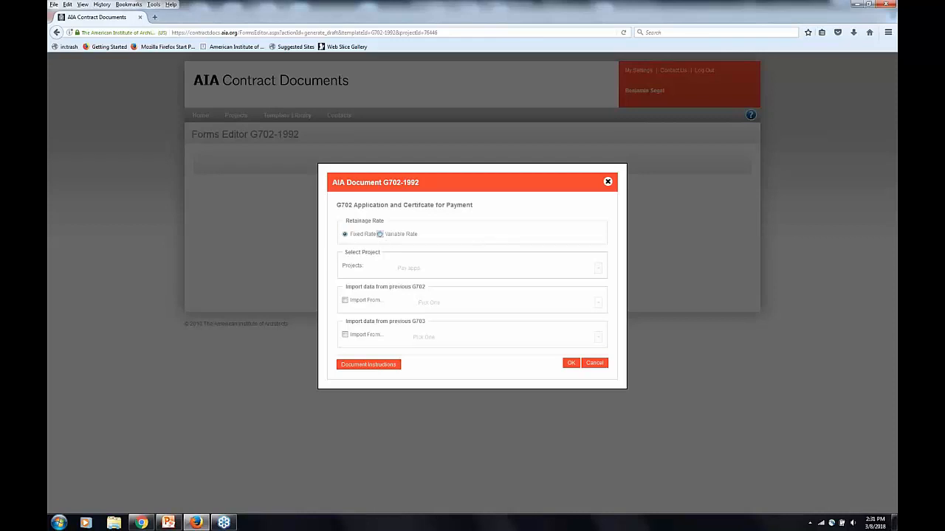
{"action": "left_click", "coordinate": [380, 235]}
{"action": "left_click", "coordinate": [345, 301]}
{"action": "left_click", "coordinate": [453, 306]}
{"action": "left_click", "coordinate": [454, 329]}
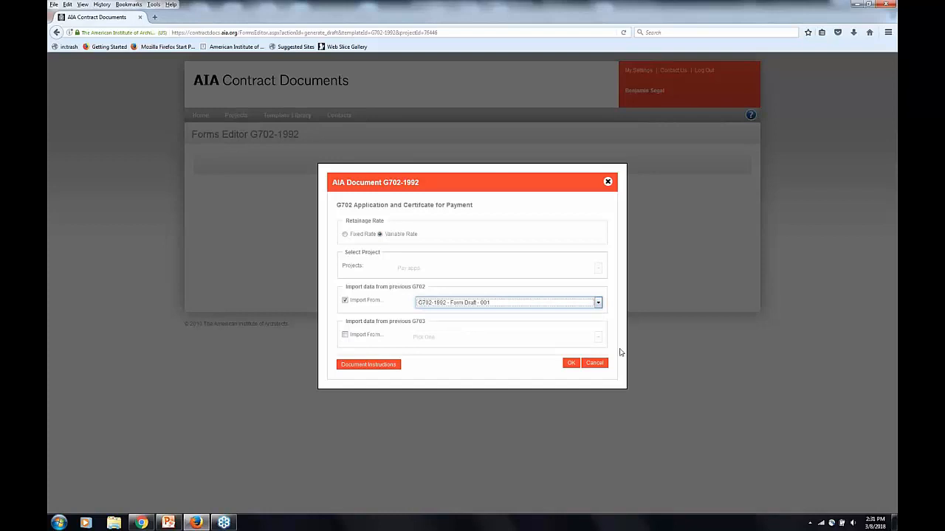
{"action": "left_click", "coordinate": [594, 363]}
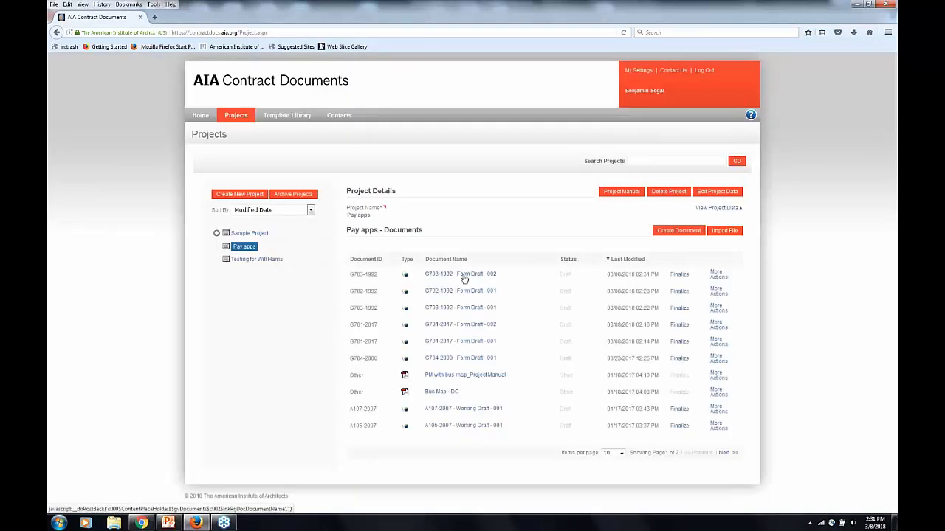
Reopen G703-1992 - Form Draft - 002 from the Pay apps project and set the mortar row's variable-rate retainage to 50
{"action": "left_click", "coordinate": [464, 279]}
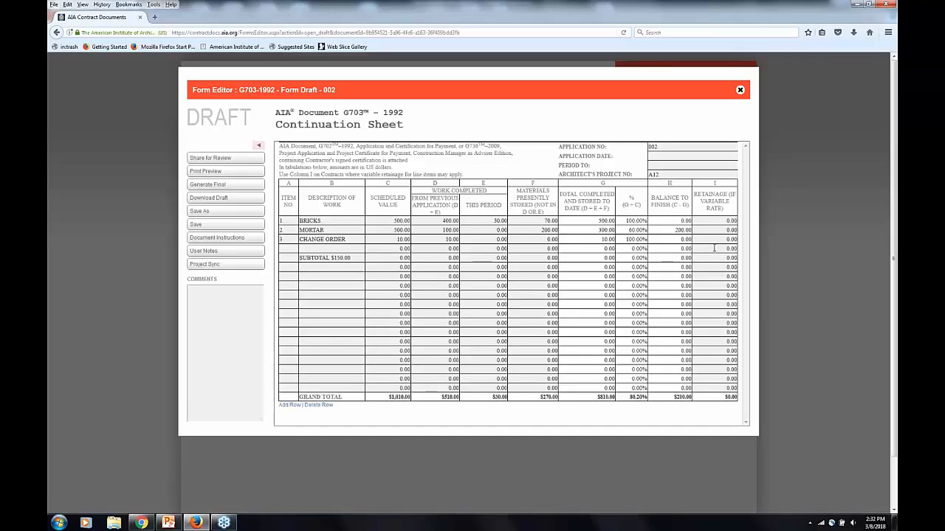
{"action": "left_click", "coordinate": [719, 230]}
{"action": "key", "text": "BackSpace"}
{"action": "left_click", "coordinate": [714, 248]}
{"action": "left_click", "coordinate": [715, 240]}
{"action": "left_click", "coordinate": [718, 230]}
{"action": "left_click", "coordinate": [719, 221]}
{"action": "left_click", "coordinate": [716, 249]}
{"action": "left_click", "coordinate": [717, 240]}
{"action": "double_click", "coordinate": [722, 398]}
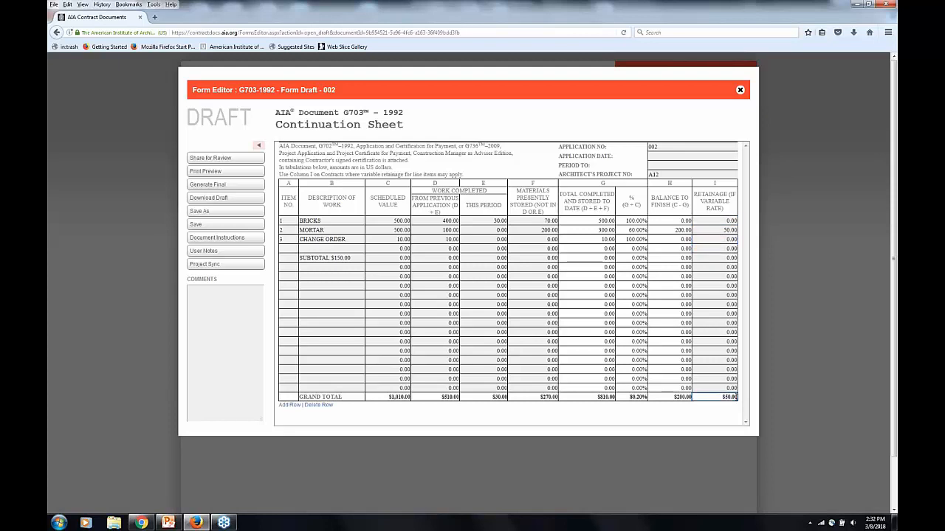
{"action": "left_click", "coordinate": [719, 380]}
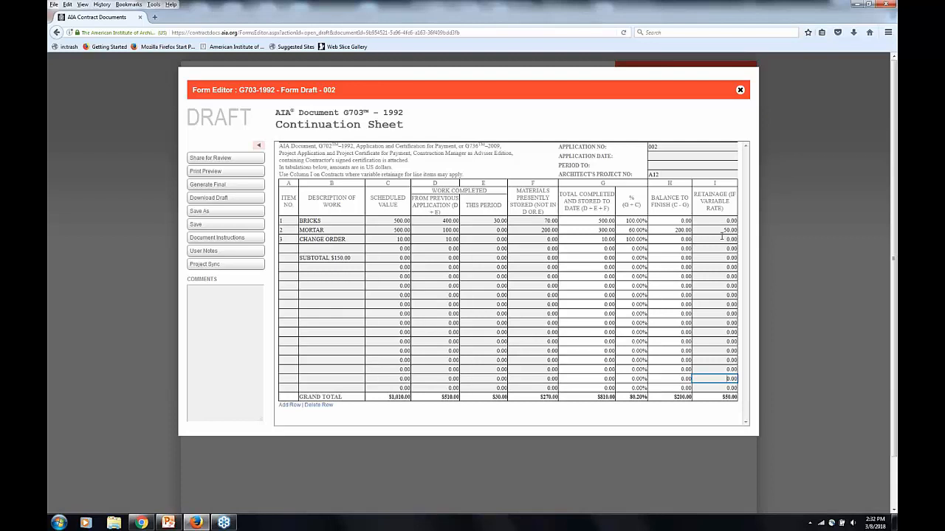
Save the continuation sheet draft and close it, saving the changes
{"action": "left_click", "coordinate": [204, 228]}
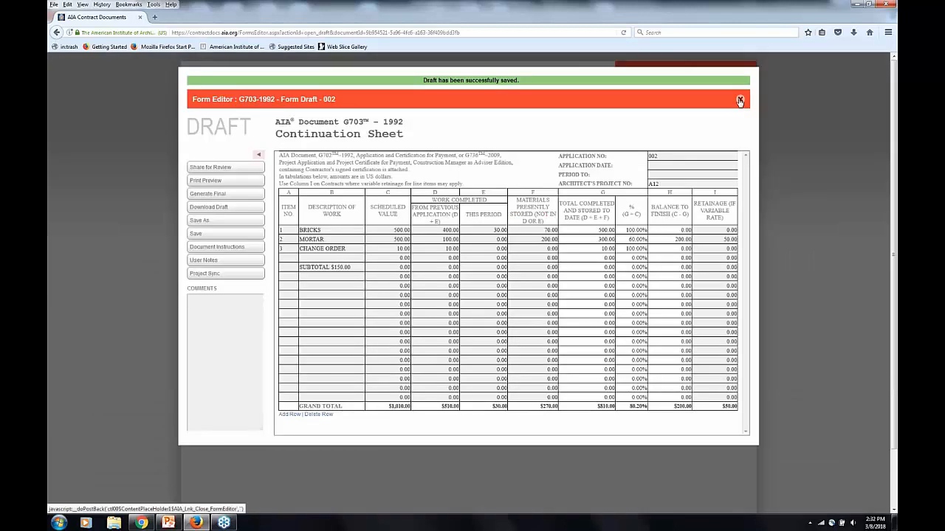
{"action": "left_click", "coordinate": [739, 100]}
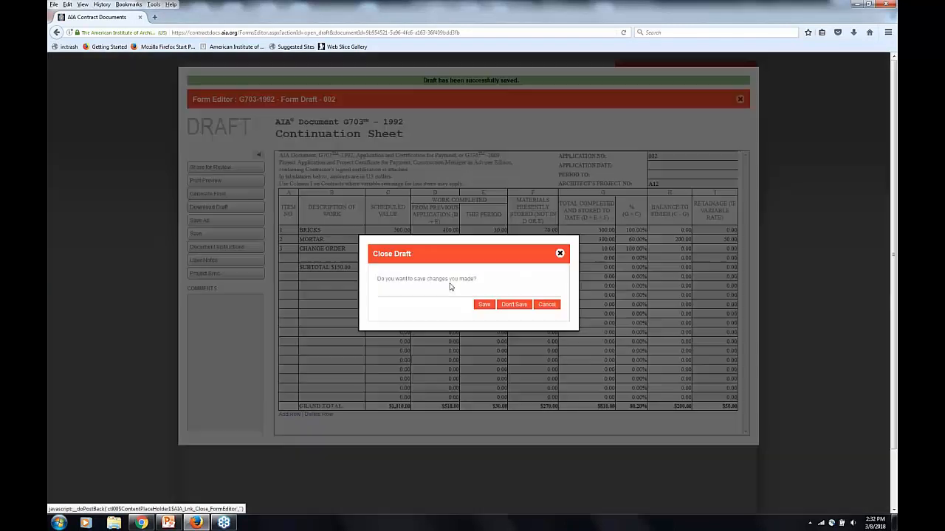
{"action": "left_click", "coordinate": [482, 307]}
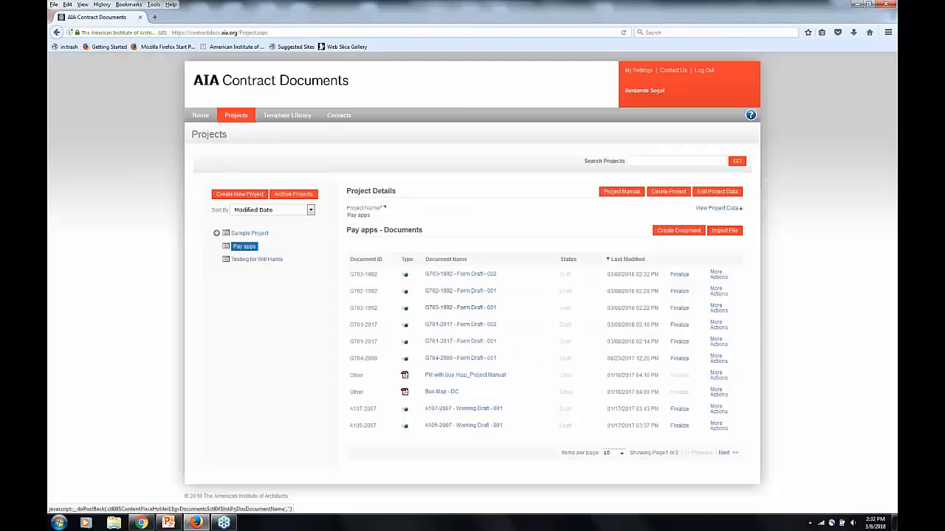
Create a new document in the Pay apps project from the G702-1992 Application and Certificate for Payment, filtering the templates by G702
{"action": "left_click", "coordinate": [654, 233]}
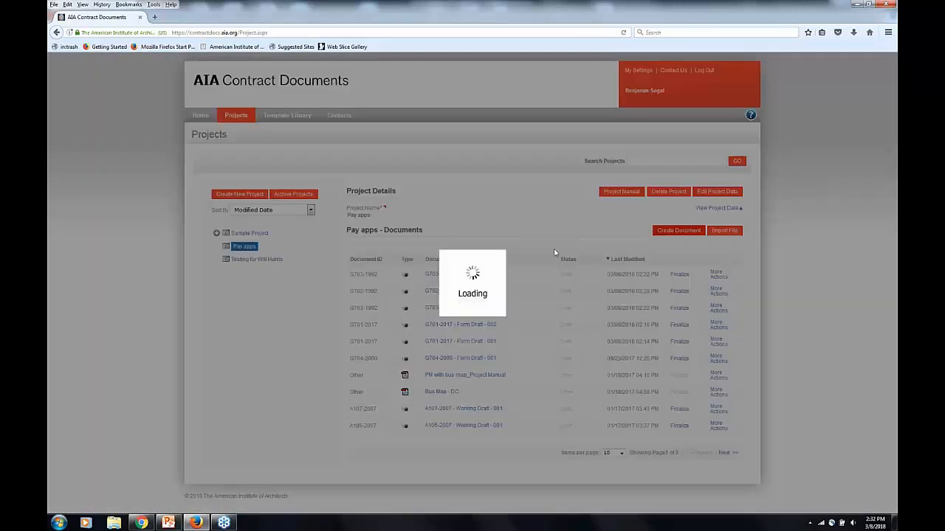
{"action": "left_click", "coordinate": [567, 188]}
{"action": "type", "text": "G7"}
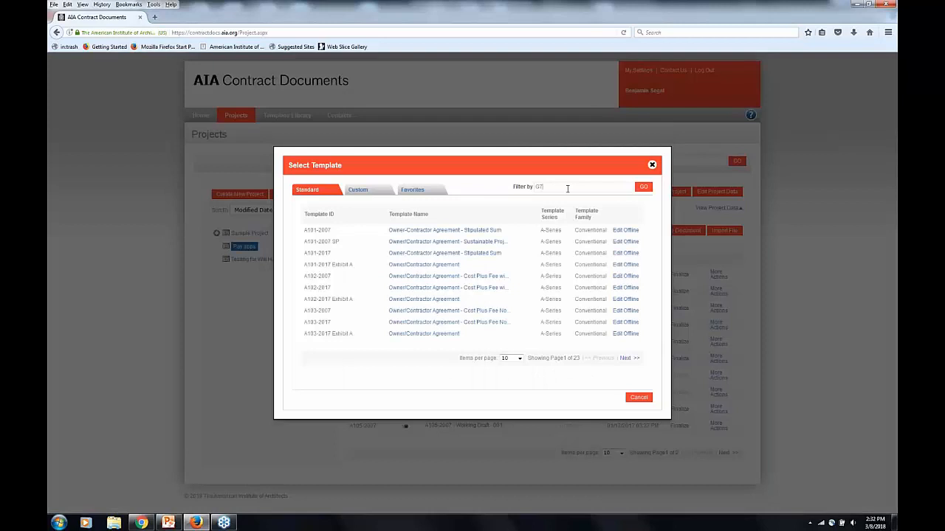
{"action": "type", "text": "02"}
{"action": "key", "text": "Return"}
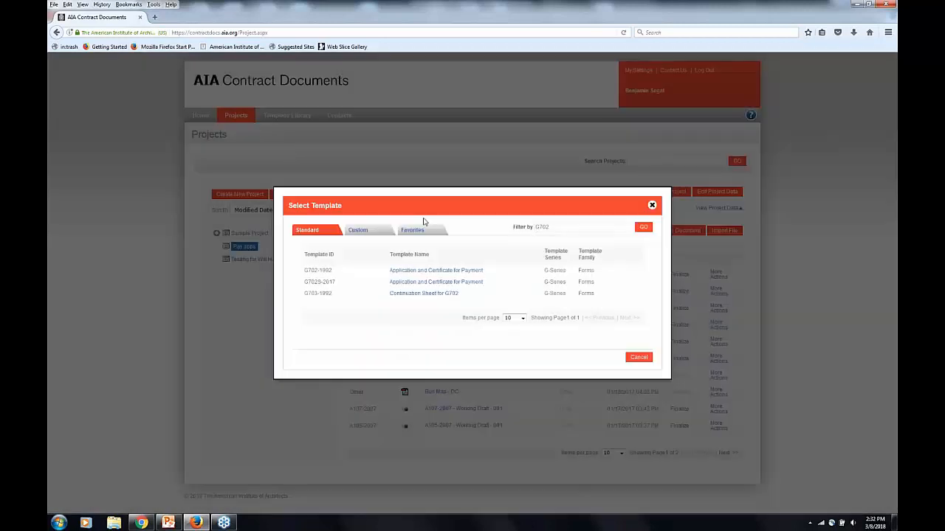
{"action": "left_click", "coordinate": [425, 271]}
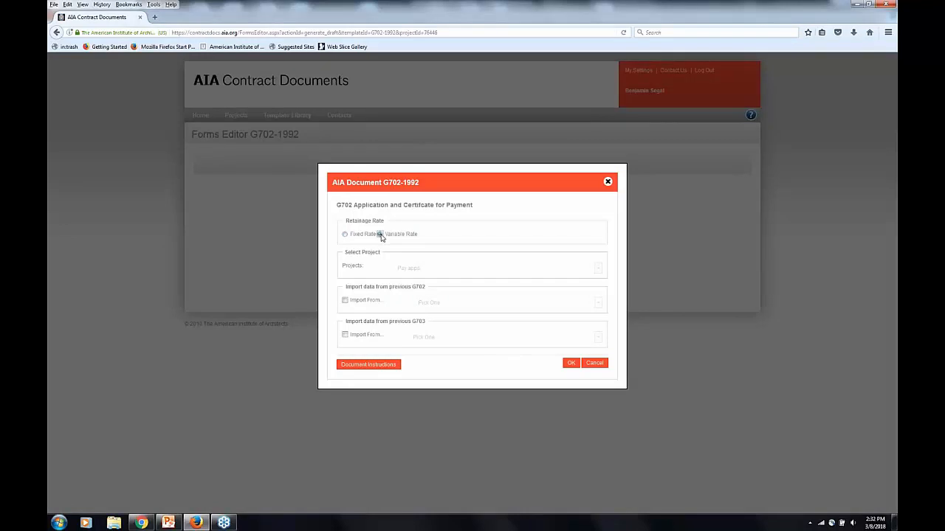
Set the retainage to Variable Rate and import data from G702-1992 - Form Draft - 001 and G703-1992 - Form Draft - 002
{"action": "left_click", "coordinate": [380, 235]}
{"action": "left_click", "coordinate": [345, 302]}
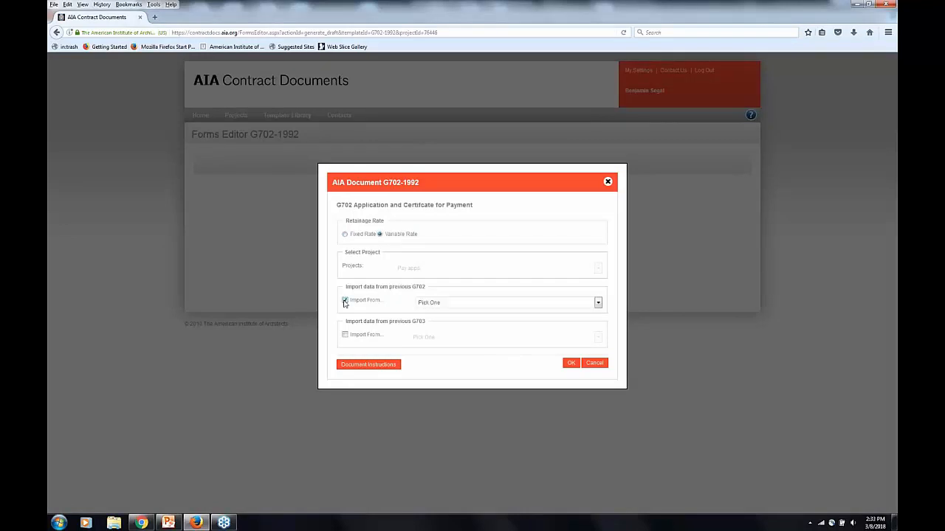
{"action": "left_click", "coordinate": [345, 335]}
{"action": "left_click", "coordinate": [452, 306]}
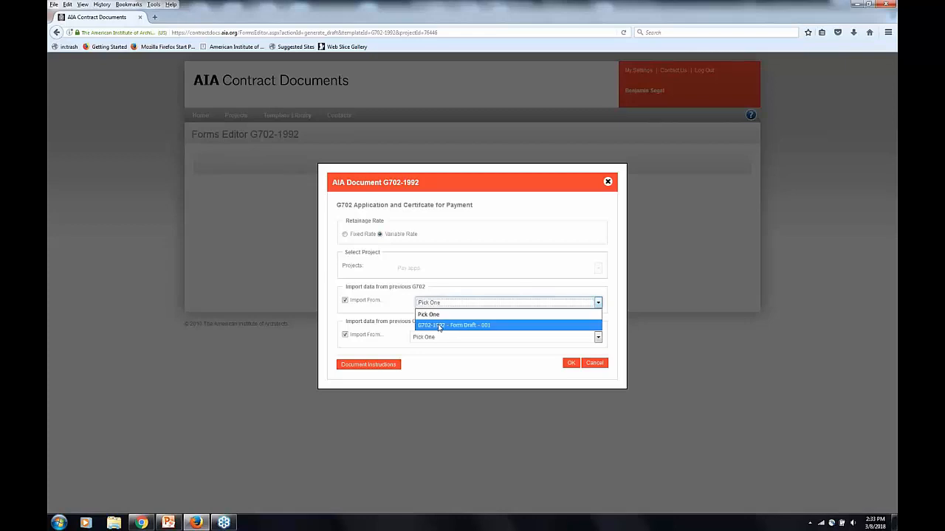
{"action": "left_click", "coordinate": [440, 327]}
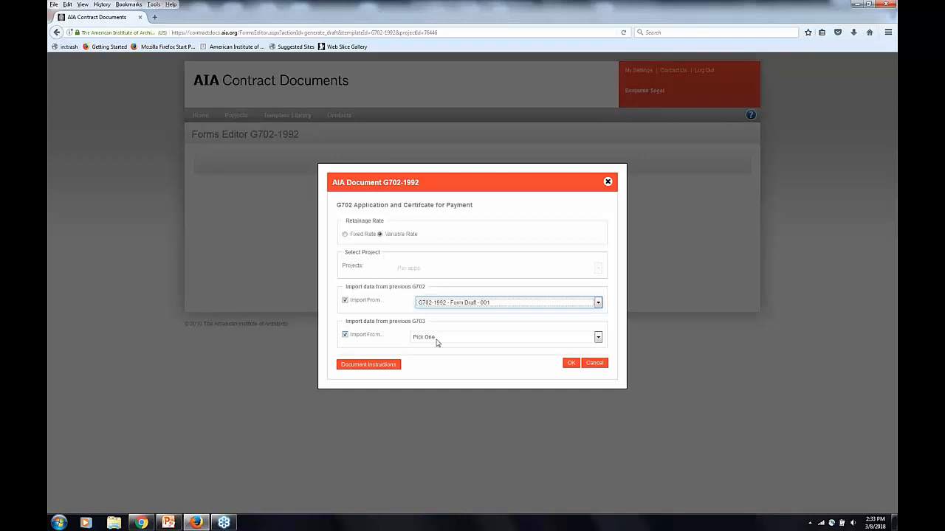
{"action": "left_click", "coordinate": [437, 337]}
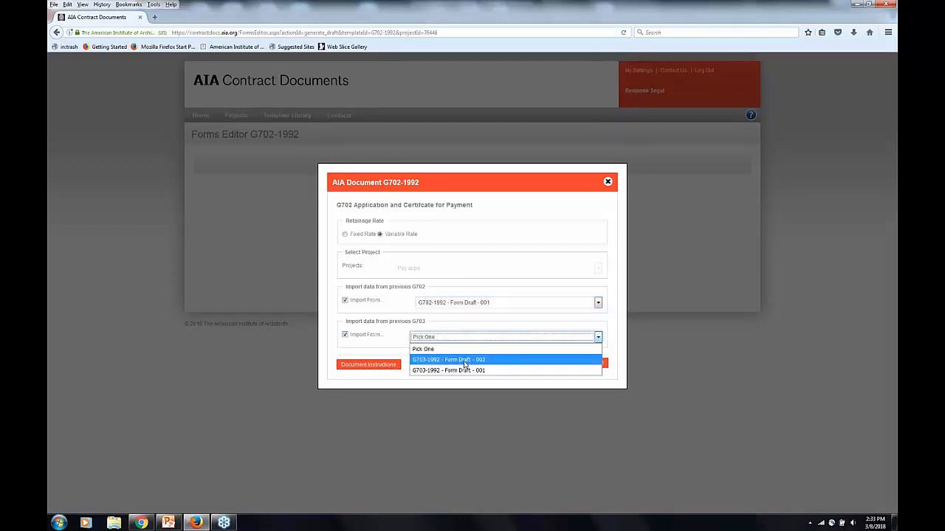
{"action": "left_click", "coordinate": [464, 361]}
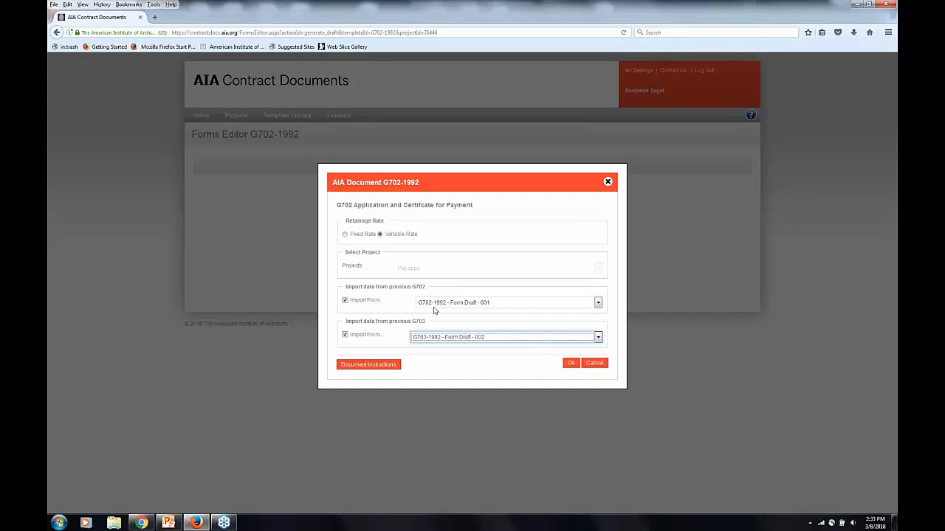
{"action": "left_click", "coordinate": [435, 339]}
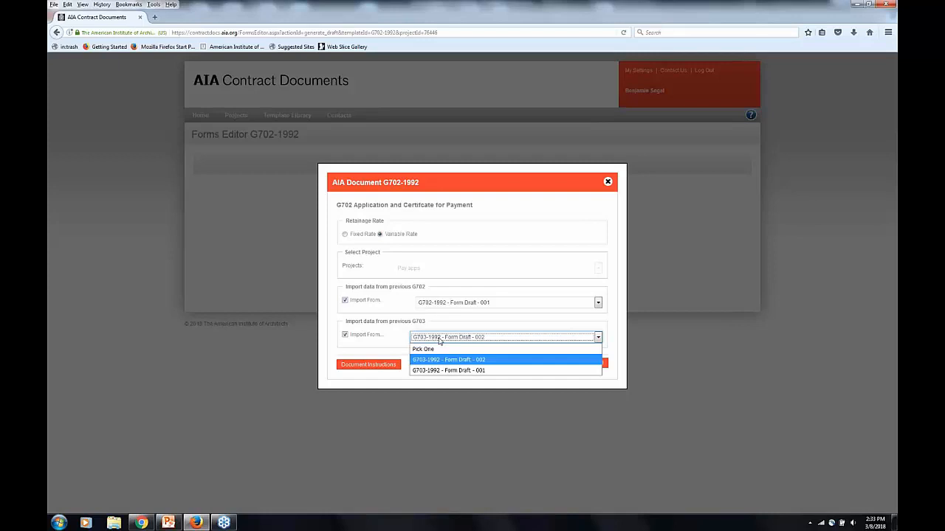
{"action": "left_click", "coordinate": [434, 360]}
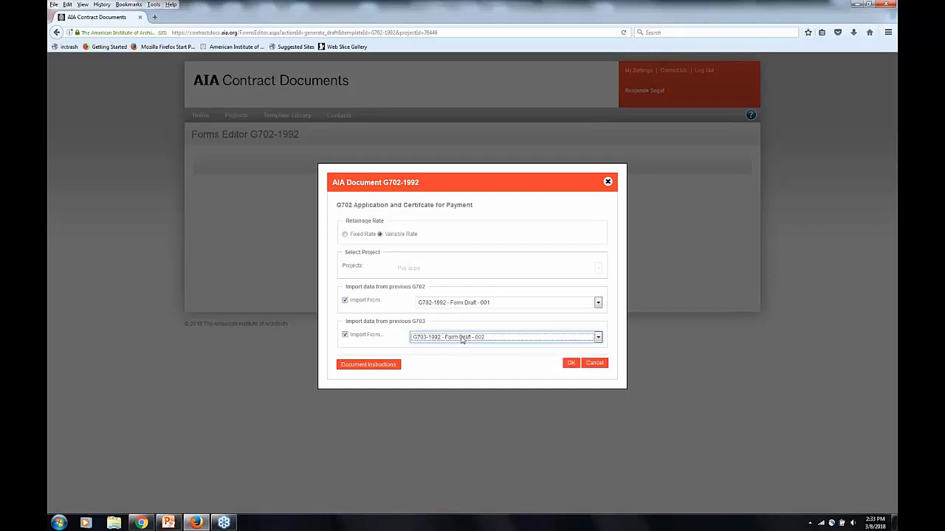
{"action": "left_click", "coordinate": [571, 364]}
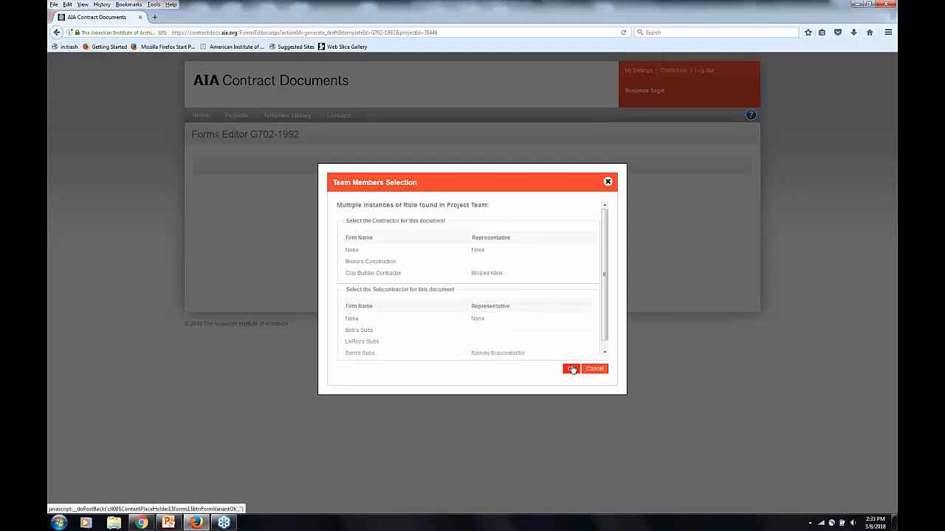
Assign Clay Builder Contractor as the contractor and Sam's Subs as the subcontractor for the G702 document
{"action": "left_click", "coordinate": [363, 274]}
{"action": "left_click", "coordinate": [364, 353]}
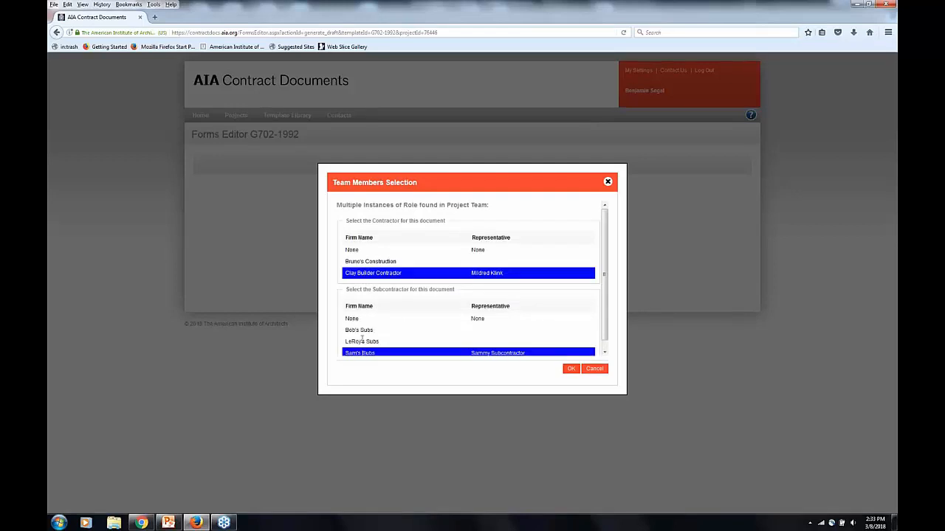
{"action": "left_click", "coordinate": [363, 341]}
{"action": "left_click", "coordinate": [366, 353]}
{"action": "left_click", "coordinate": [569, 369]}
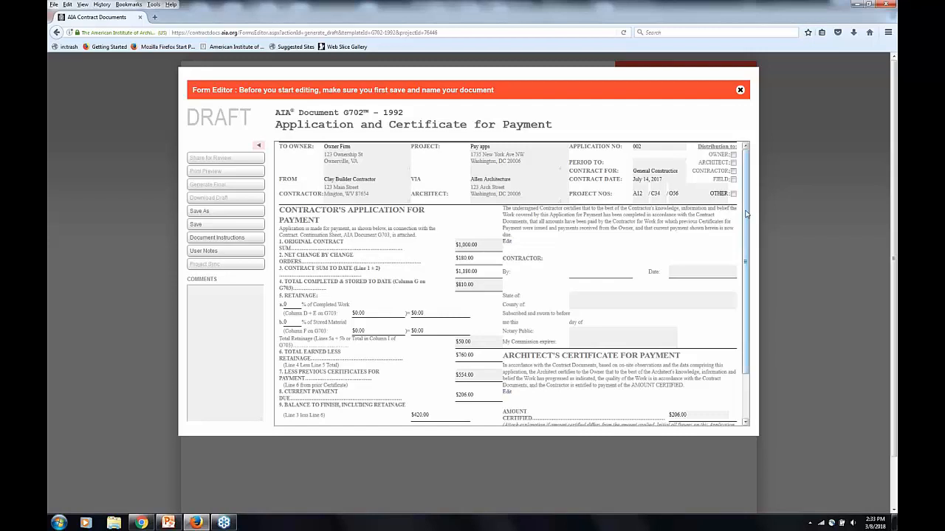
Examine the G702 retainage section and how its total retainage line draws on Column I of the G703
{"action": "scroll", "coordinate": [745, 214], "scroll_direction": "down", "scroll_amount": 3}
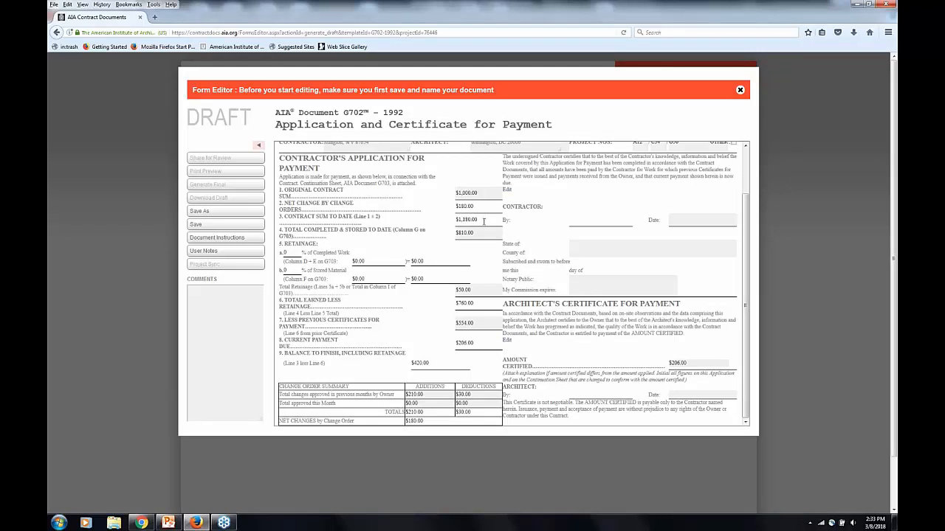
{"action": "left_click", "coordinate": [285, 252]}
{"action": "left_click_drag", "start_coordinate": [353, 288], "coordinate": [390, 288]}
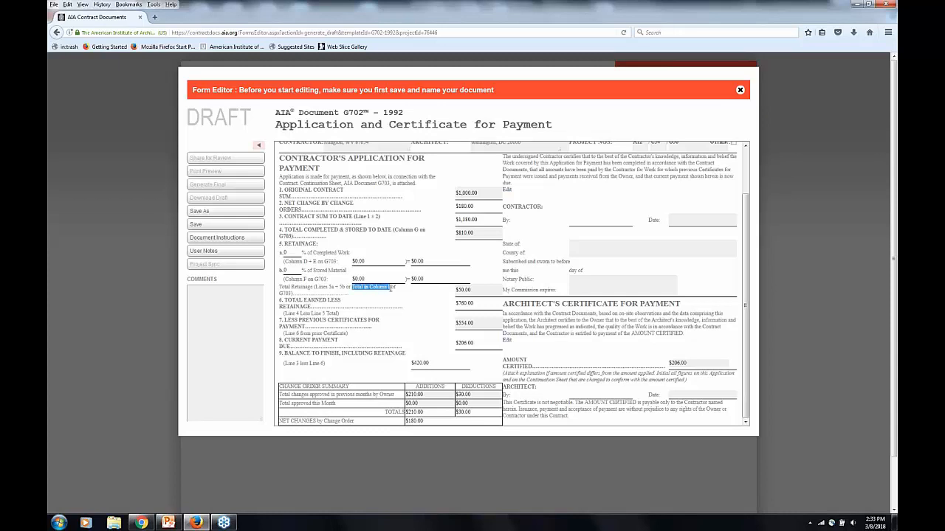
{"action": "left_click", "coordinate": [474, 290]}
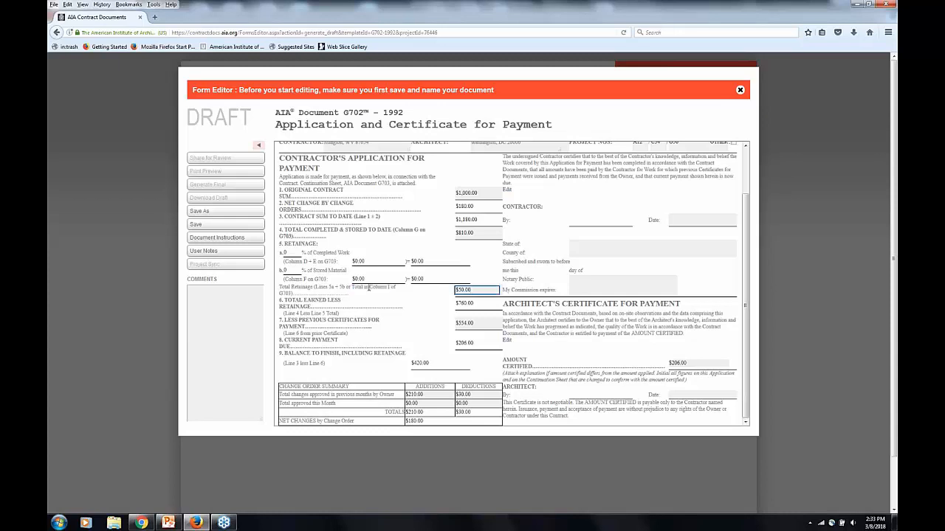
{"action": "left_click_drag", "start_coordinate": [367, 288], "coordinate": [394, 288]}
{"action": "left_click", "coordinate": [474, 290]}
{"action": "double_click", "coordinate": [474, 290]}
Examine how the less previous certificates line carries over from the prior certificate and feeds the current payment due
{"action": "left_click", "coordinate": [468, 324]}
{"action": "left_click", "coordinate": [466, 343]}
{"action": "left_click", "coordinate": [466, 323]}
{"action": "double_click", "coordinate": [479, 324]}
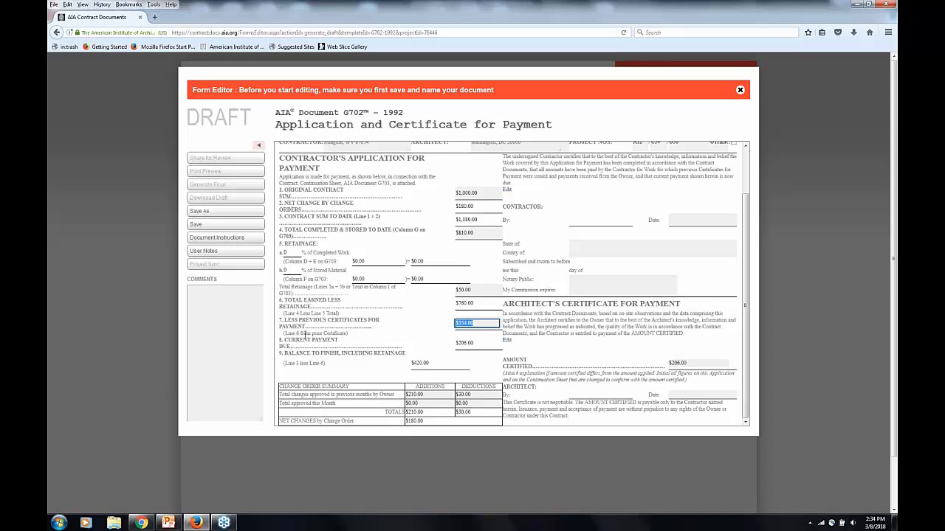
{"action": "left_click_drag", "start_coordinate": [295, 334], "coordinate": [344, 334]}
{"action": "left_click", "coordinate": [478, 324]}
{"action": "left_click", "coordinate": [463, 343]}
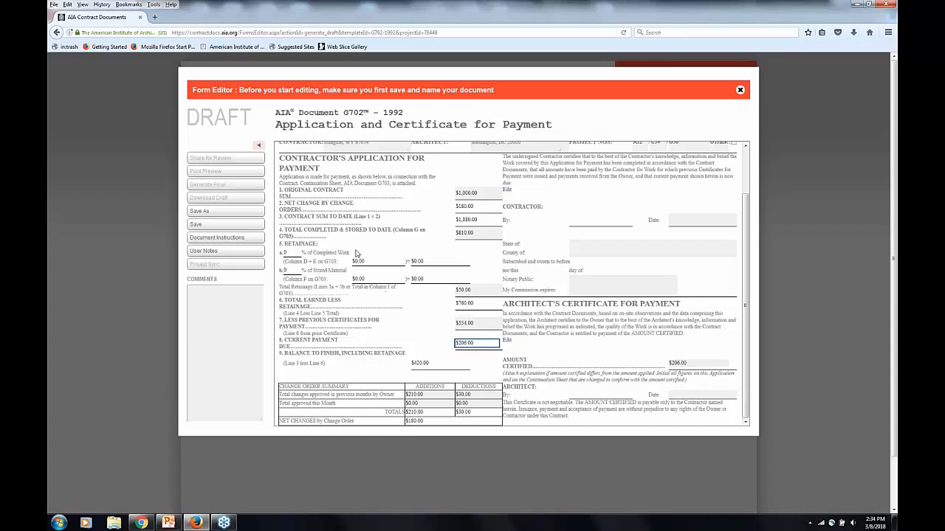
Save the payment application in the project as G702-1992 - Form Draft - 002 and close it, saving changes
{"action": "left_click", "coordinate": [198, 225]}
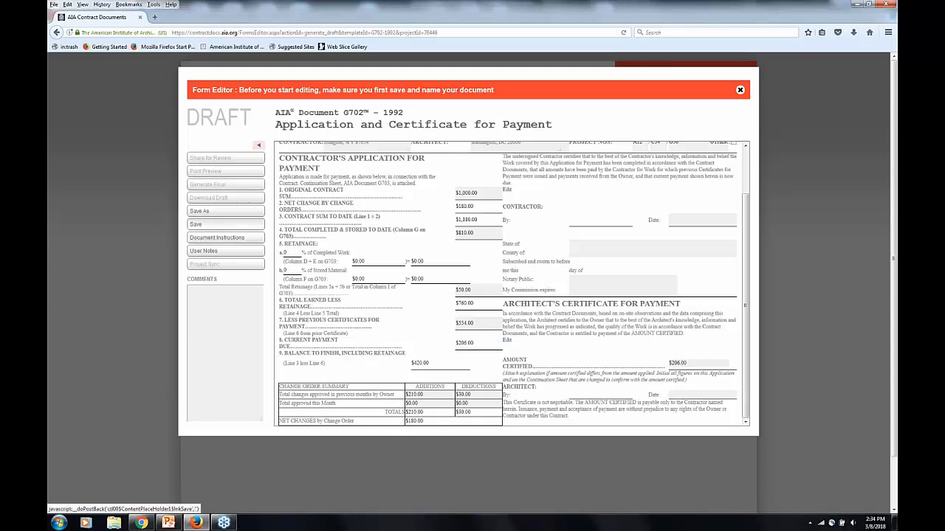
{"action": "left_click", "coordinate": [556, 343]}
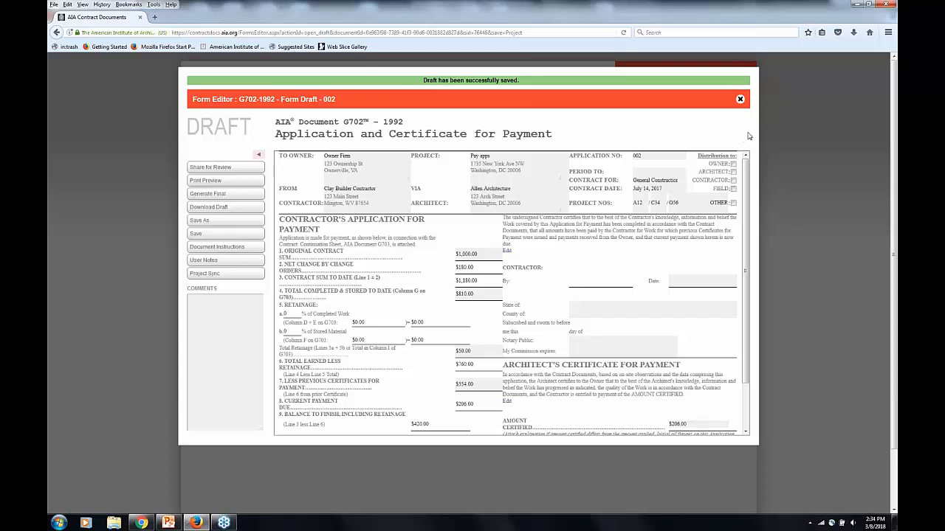
{"action": "left_click", "coordinate": [740, 99]}
{"action": "left_click", "coordinate": [485, 304]}
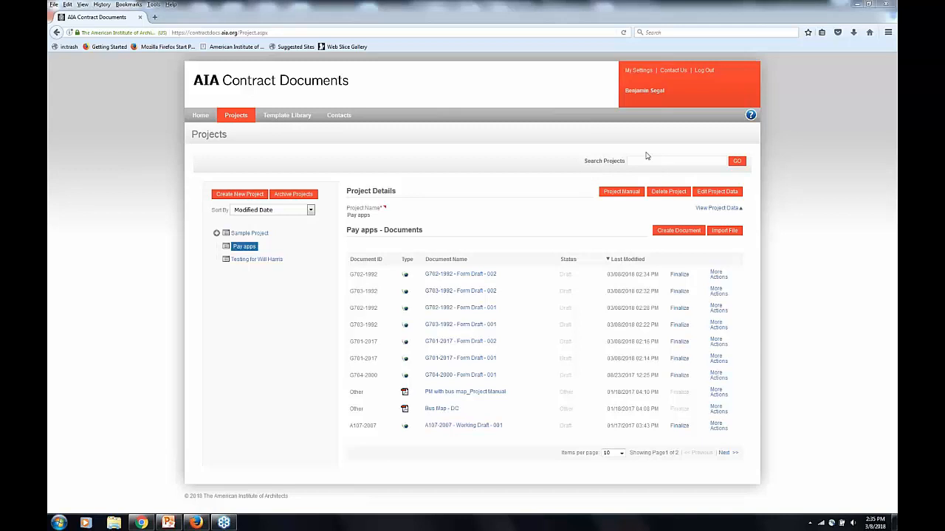
Open G701-2017 - Form Draft - 002 and view the editor for the contract change description, discarding any edits
{"action": "left_click", "coordinate": [450, 342]}
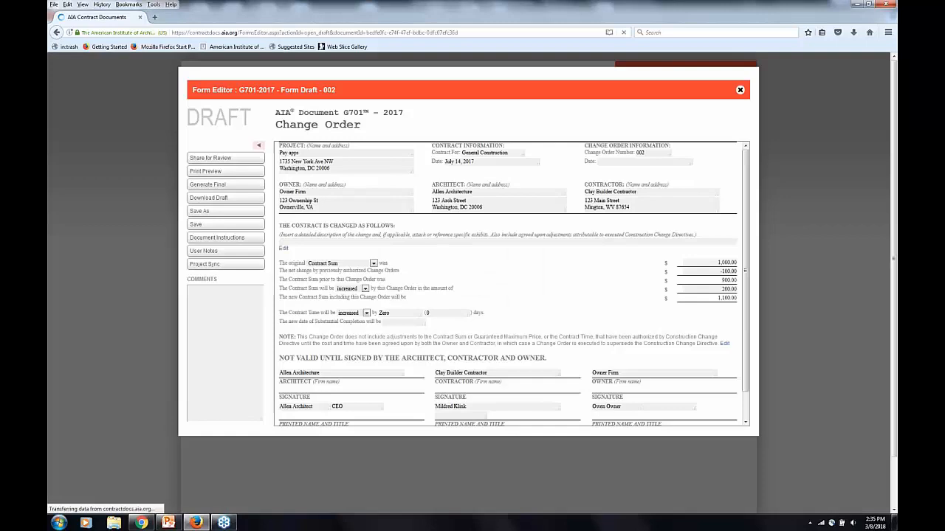
{"action": "left_click", "coordinate": [284, 251]}
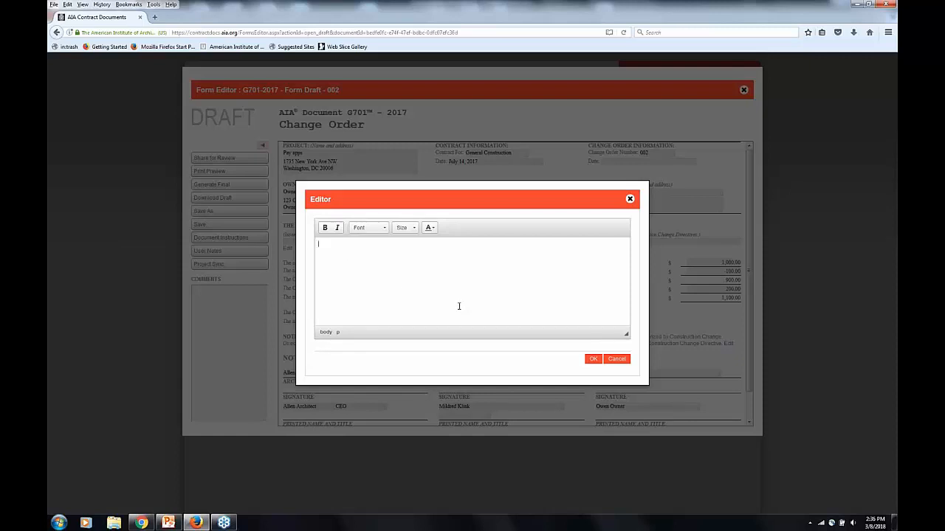
{"action": "left_click", "coordinate": [617, 362]}
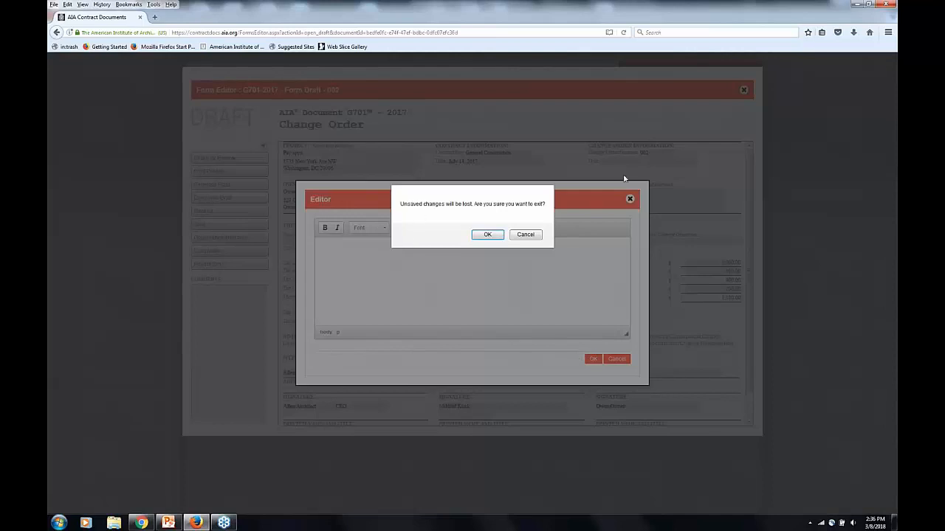
{"action": "left_click", "coordinate": [487, 235]}
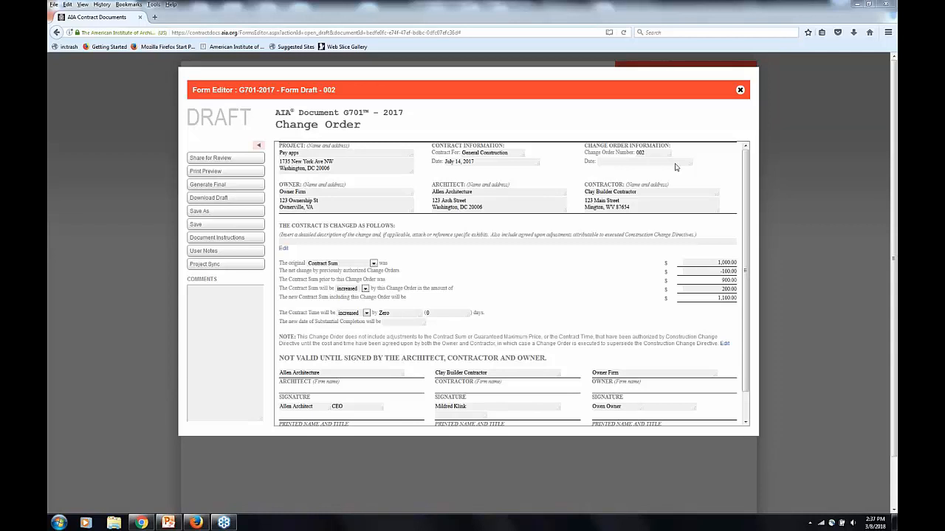
Examine the change order's line for net change by previously authorized Change Orders and its signature blocks, and close the draft without saving
{"action": "double_click", "coordinate": [328, 272]}
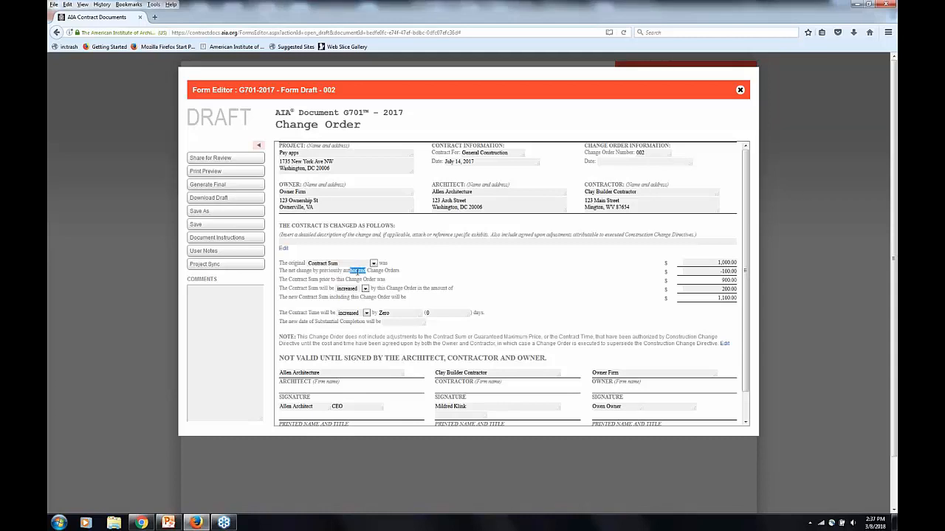
{"action": "double_click", "coordinate": [353, 272]}
{"action": "double_click", "coordinate": [373, 271]}
{"action": "left_click", "coordinate": [468, 357]}
{"action": "scroll", "coordinate": [467, 371], "scroll_direction": "down", "scroll_amount": 1}
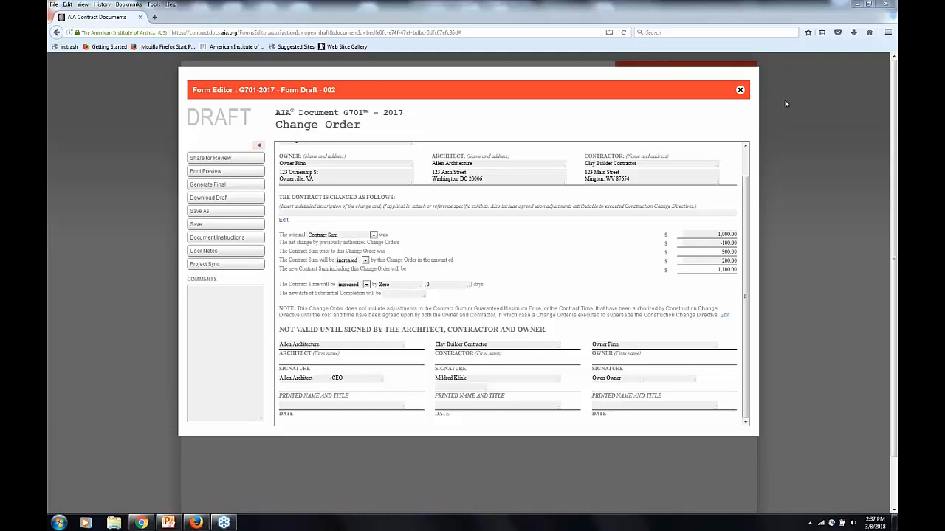
{"action": "left_click", "coordinate": [740, 89]}
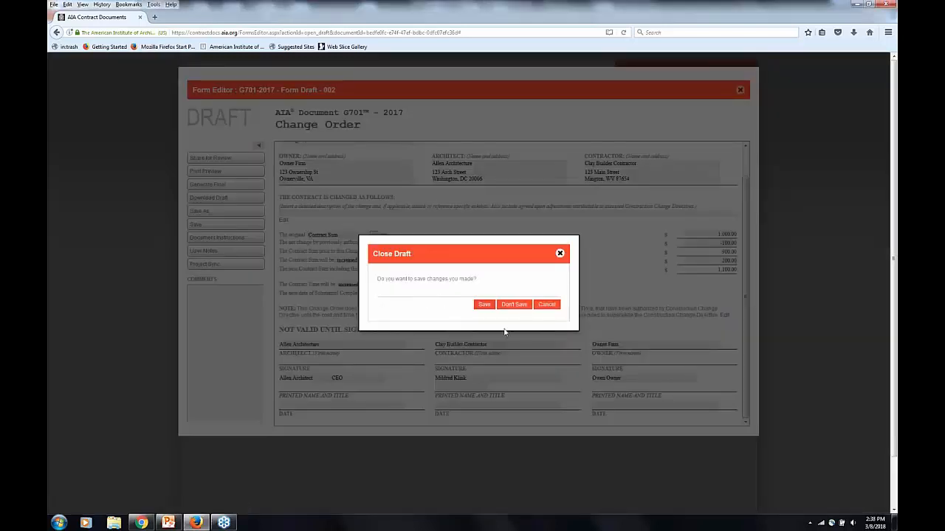
{"action": "left_click", "coordinate": [510, 305]}
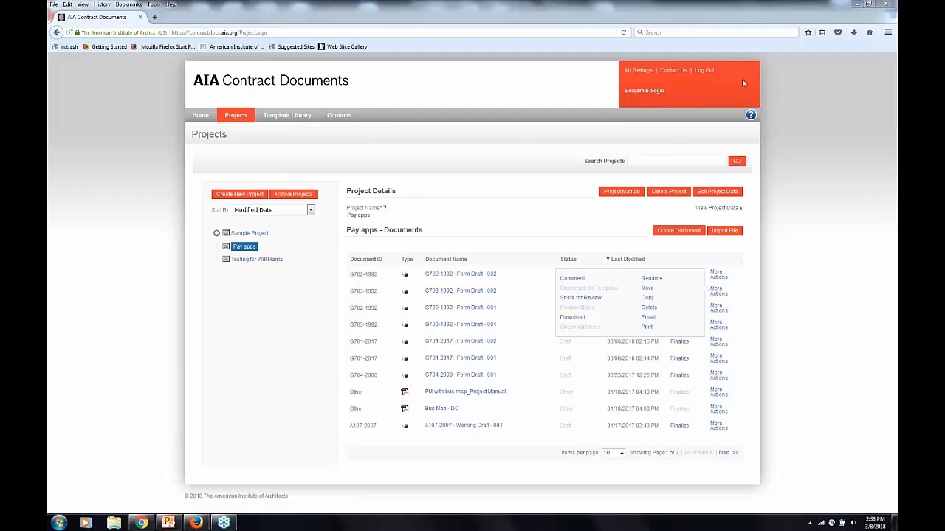
Show the Pay apps project data and finalize G702-1992 - Form Draft - 002 with the Digital Signature format
{"action": "left_click", "coordinate": [717, 209]}
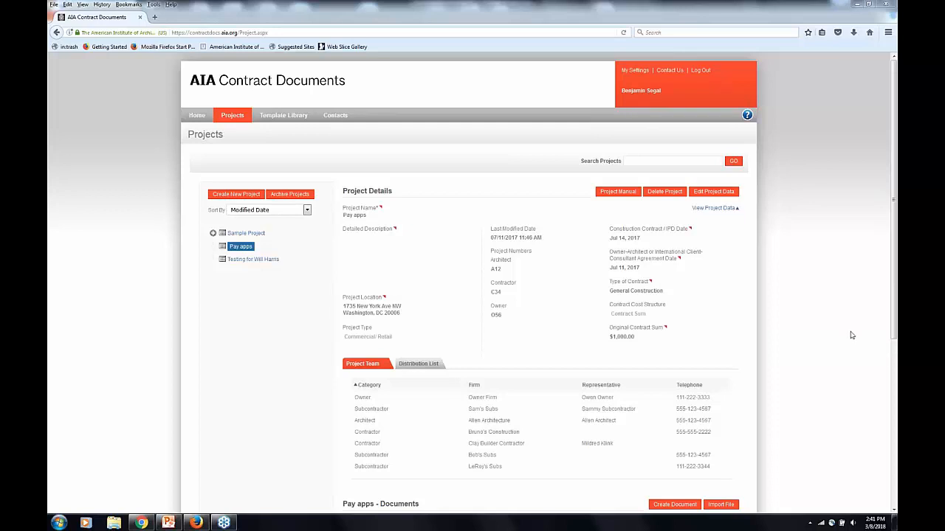
{"action": "scroll", "coordinate": [816, 341], "scroll_direction": "down", "scroll_amount": 3}
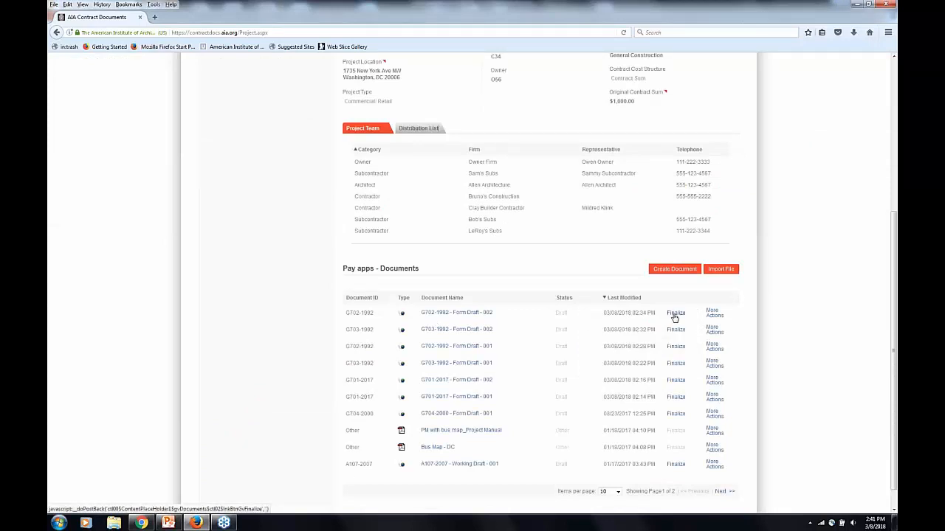
{"action": "left_click", "coordinate": [674, 316]}
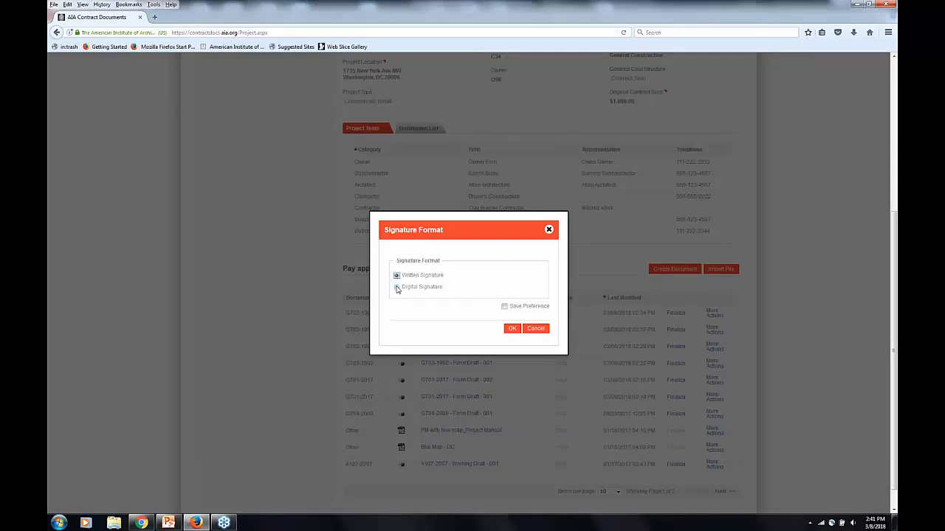
{"action": "left_click", "coordinate": [396, 288]}
{"action": "left_click", "coordinate": [396, 276]}
{"action": "left_click", "coordinate": [396, 288]}
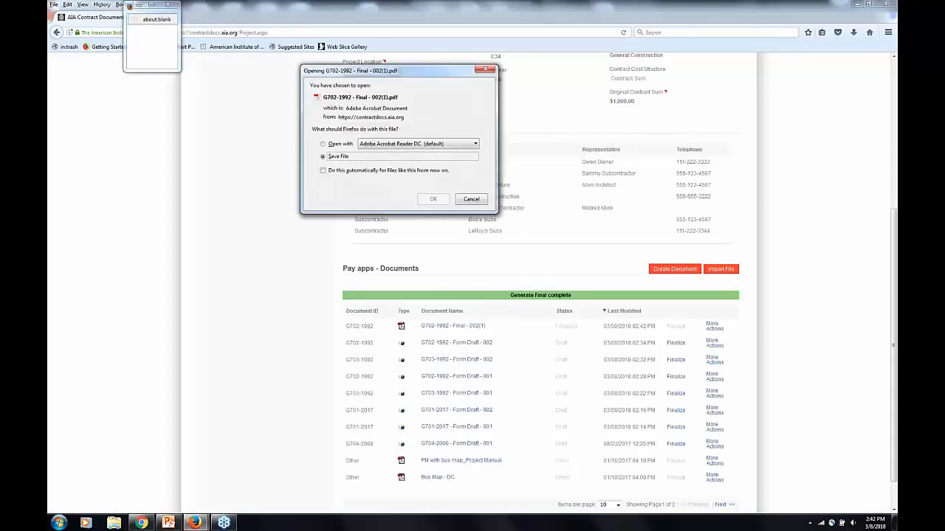
Open the finalized G702 PDF in Adobe Acrobat Reader DC and compare its contractor and architect signature lines with the Digital Signatures Page
{"action": "left_click", "coordinate": [322, 144]}
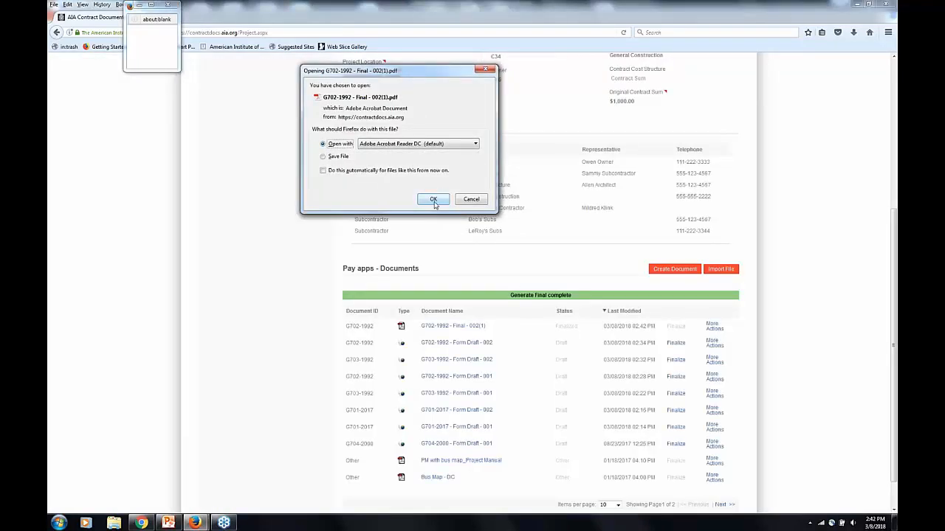
{"action": "left_click", "coordinate": [433, 199]}
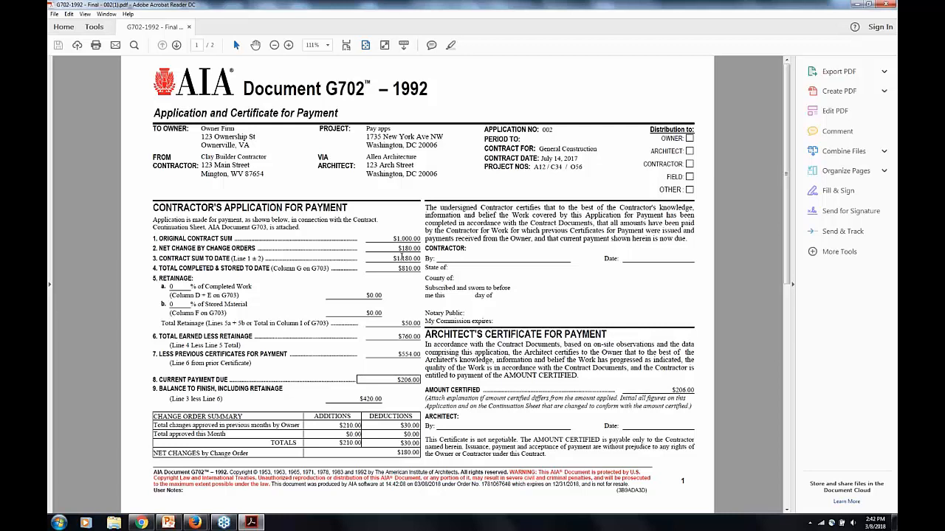
{"action": "scroll", "coordinate": [524, 315], "scroll_direction": "down", "scroll_amount": 2}
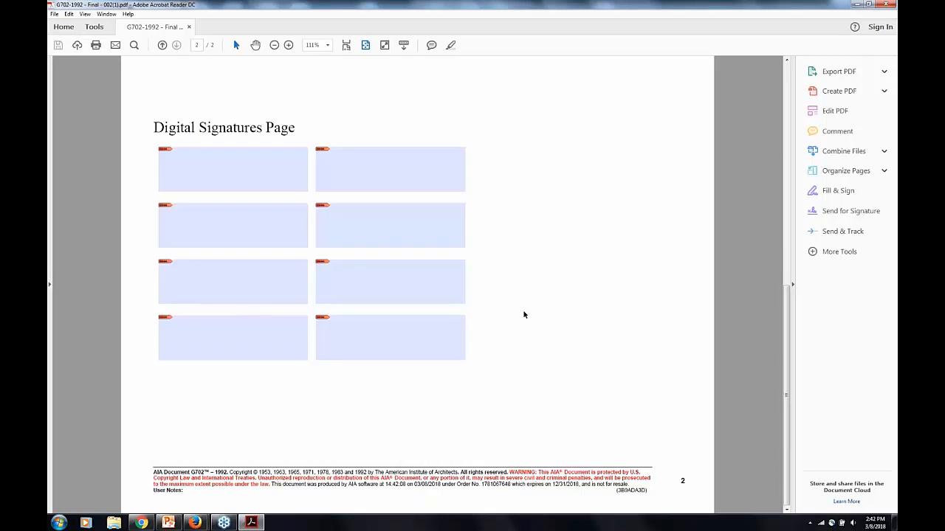
{"action": "scroll", "coordinate": [524, 315], "scroll_direction": "up", "scroll_amount": 2}
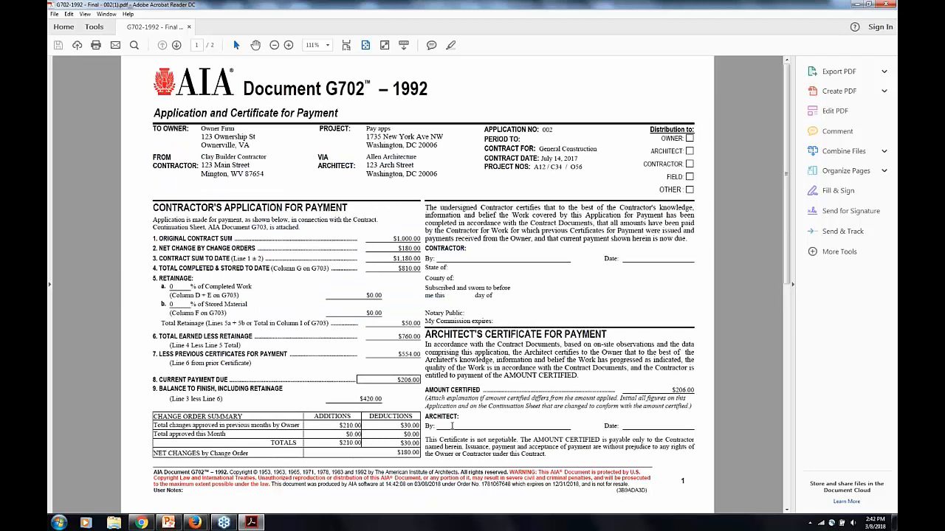
{"action": "mouse_move", "coordinate": [443, 426]}
{"action": "left_mouse_down"}
{"action": "mouse_move", "coordinate": [511, 426]}
{"action": "mouse_move", "coordinate": [450, 421]}
{"action": "left_mouse_up"}
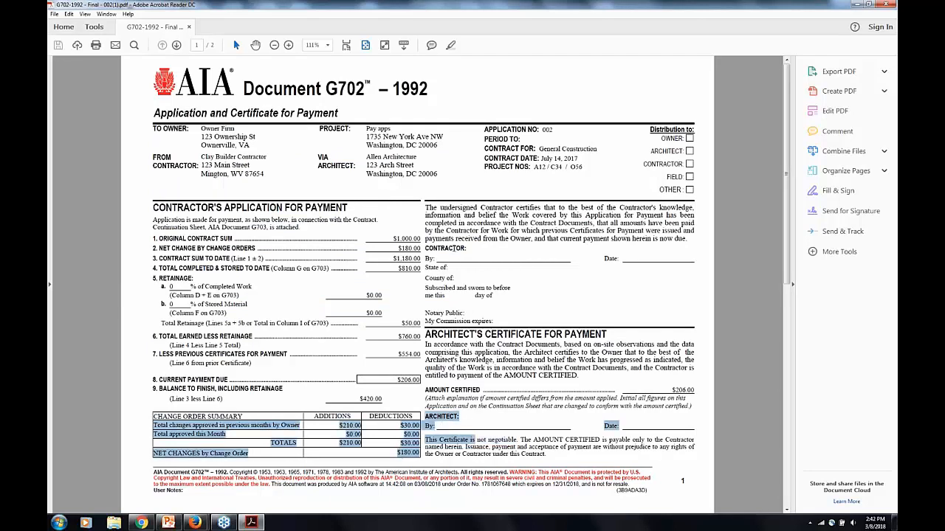
{"action": "double_click", "coordinate": [454, 248]}
{"action": "left_click", "coordinate": [454, 249]}
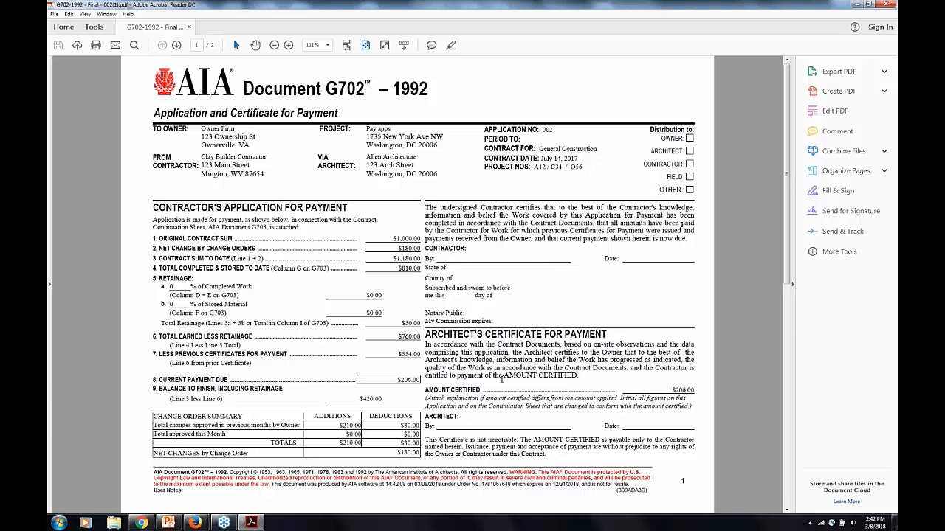
{"action": "scroll", "coordinate": [502, 378], "scroll_direction": "down", "scroll_amount": 5}
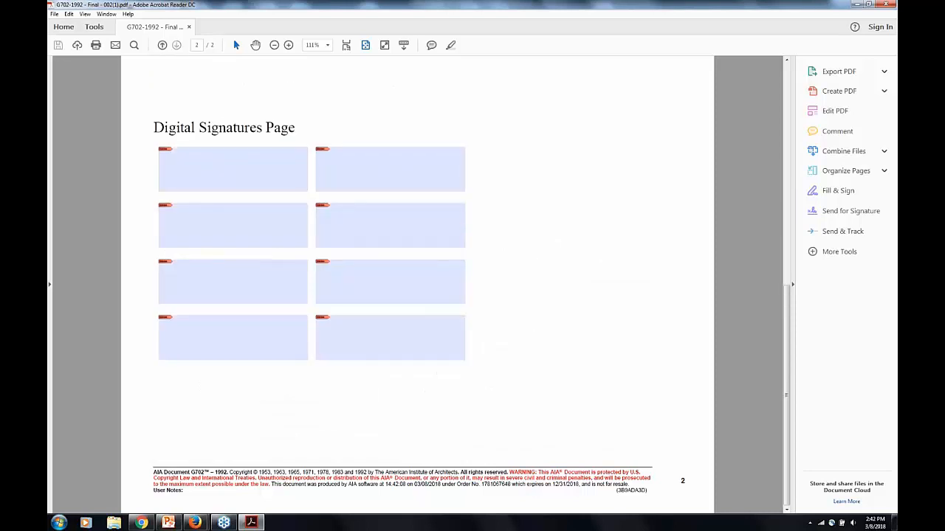
{"action": "scroll", "coordinate": [413, 281], "scroll_direction": "up", "scroll_amount": 5}
{"action": "scroll", "coordinate": [458, 249], "scroll_direction": "down", "scroll_amount": 5}
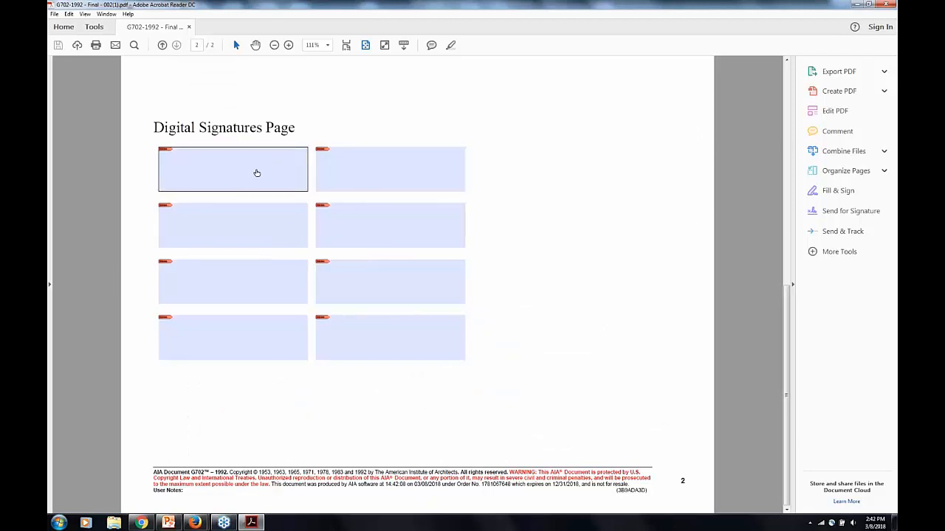
{"action": "scroll", "coordinate": [456, 248], "scroll_direction": "up", "scroll_amount": 5}
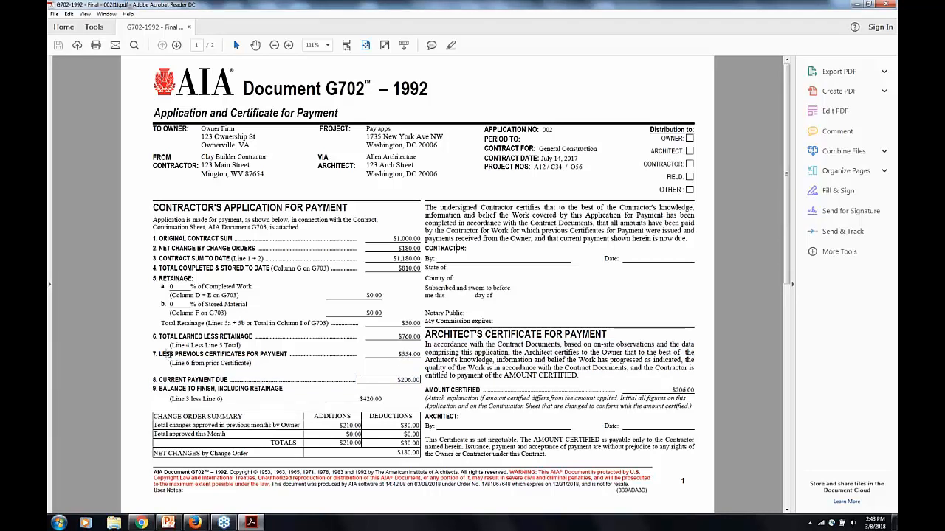
Examine how the G702's less previous certificates line relates to total completed and stored to date, and close the PDF
{"action": "left_click_drag", "start_coordinate": [159, 354], "coordinate": [288, 354]}
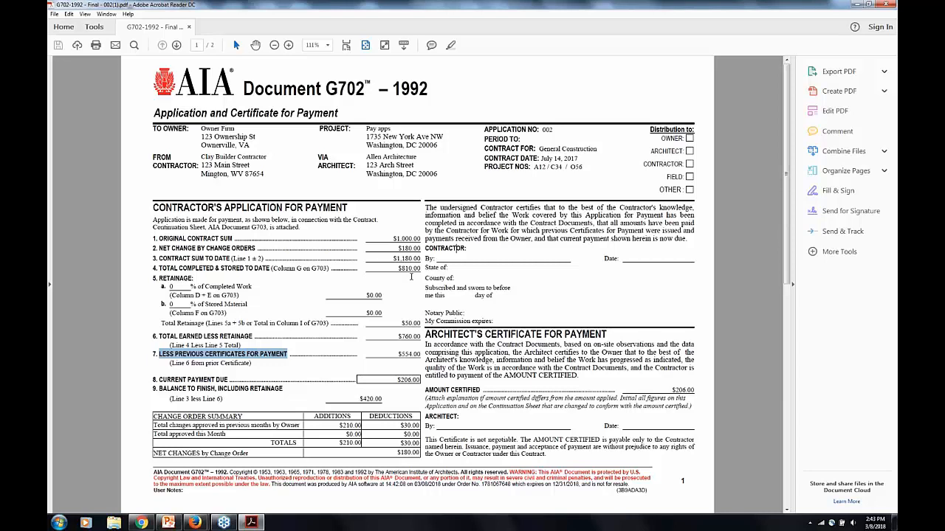
{"action": "left_click_drag", "start_coordinate": [397, 269], "coordinate": [423, 268]}
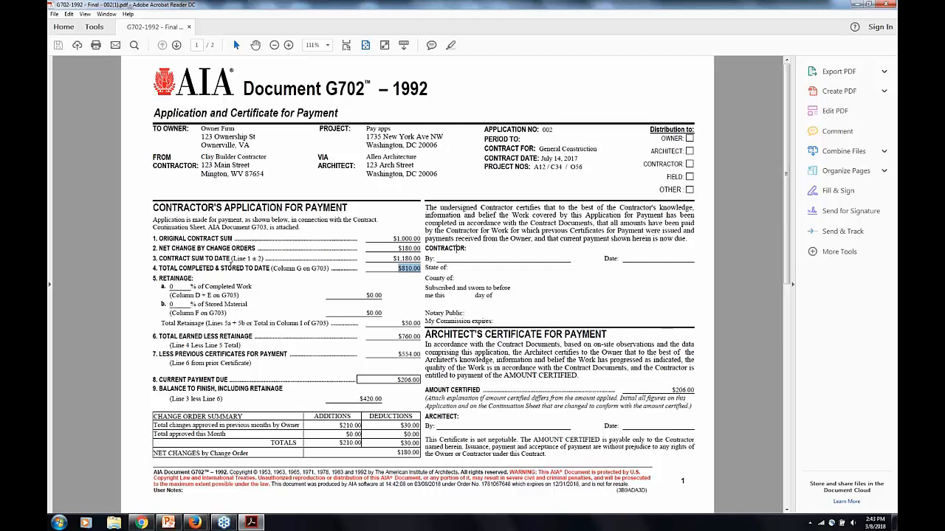
{"action": "double_click", "coordinate": [232, 268]}
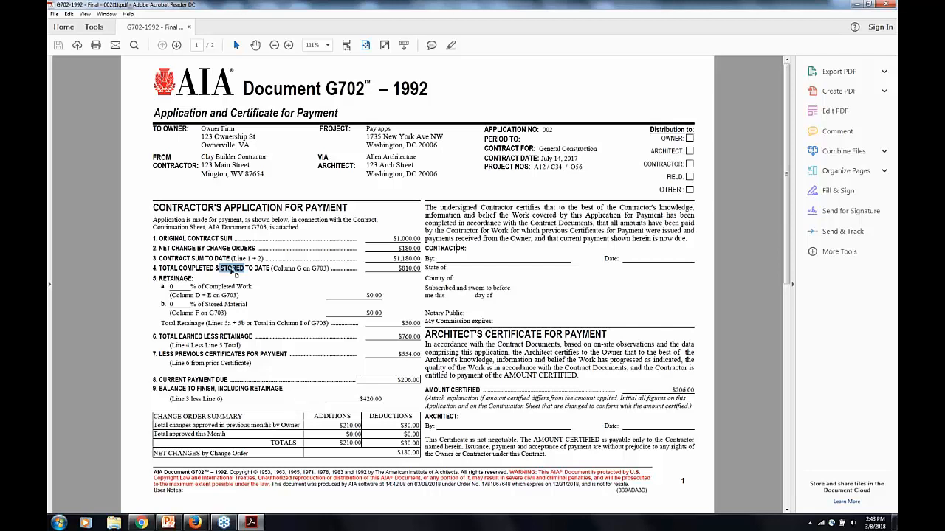
{"action": "left_click_drag", "start_coordinate": [394, 270], "coordinate": [420, 271]}
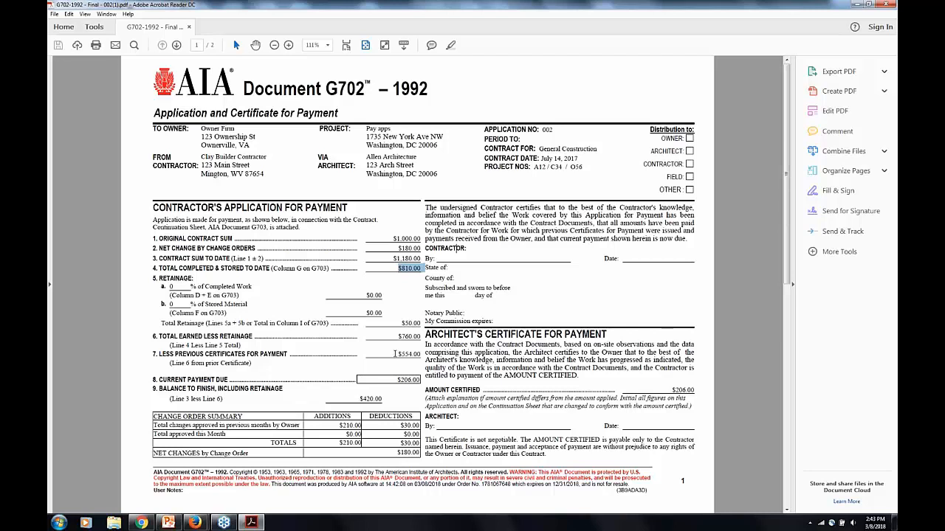
{"action": "left_click_drag", "start_coordinate": [397, 354], "coordinate": [413, 355]}
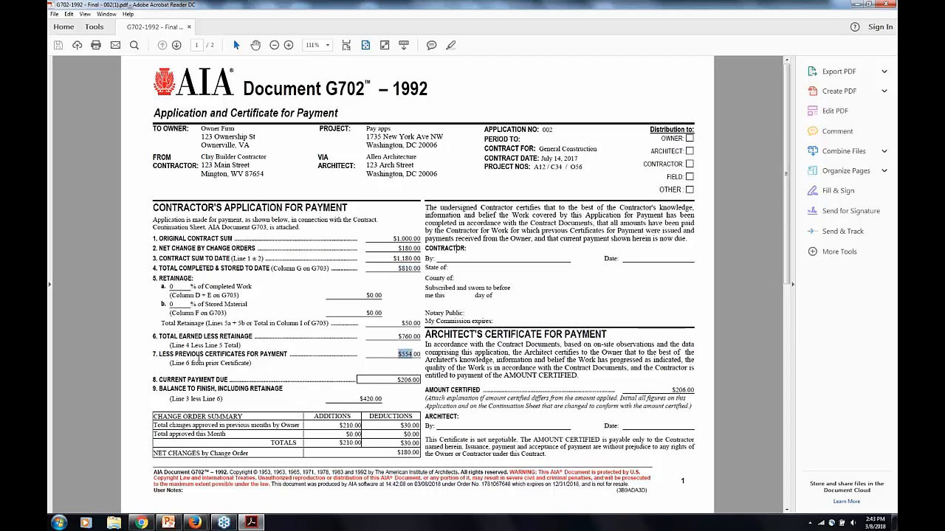
{"action": "left_click_drag", "start_coordinate": [159, 354], "coordinate": [288, 354]}
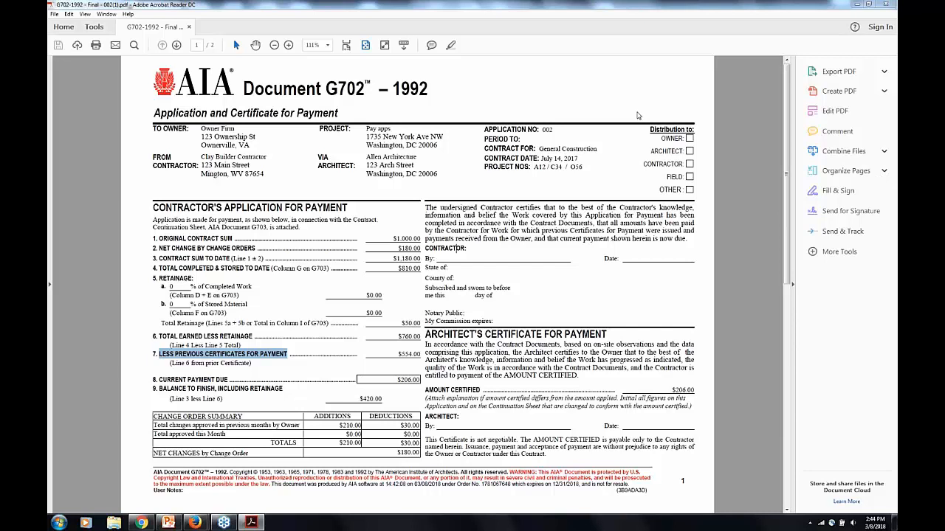
{"action": "left_click", "coordinate": [420, 381]}
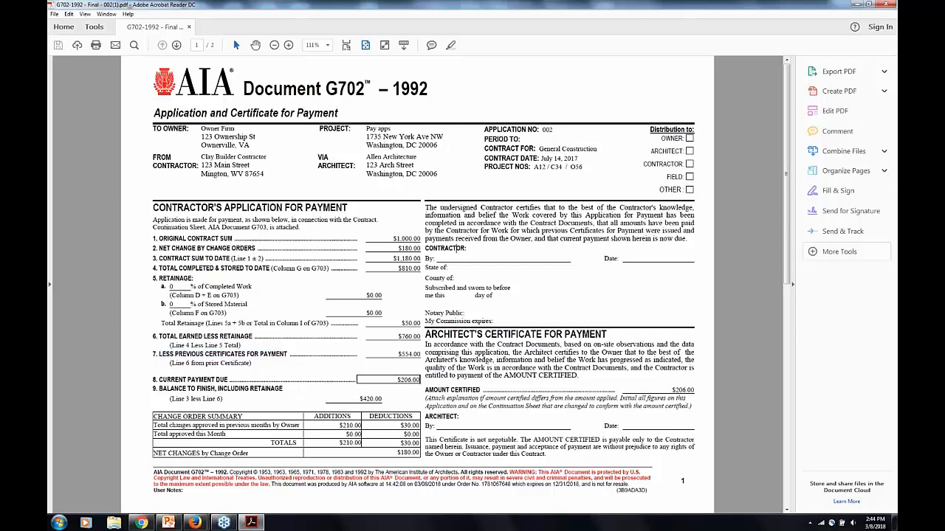
{"action": "left_click", "coordinate": [886, 4]}
{"action": "left_click", "coordinate": [801, 329]}
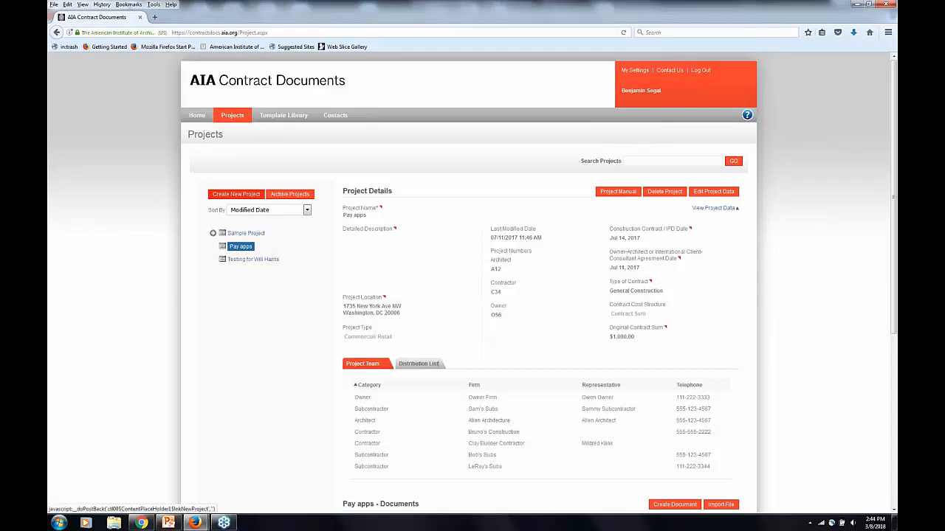
Start a new project and go through its description, project number, location and project type fields without filling them in
{"action": "left_click", "coordinate": [245, 196]}
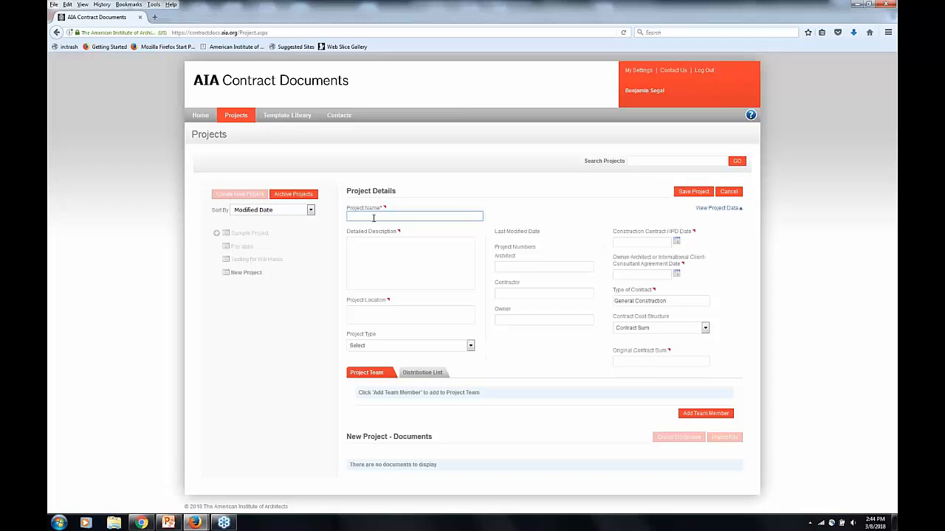
{"action": "left_click", "coordinate": [379, 253]}
{"action": "left_click", "coordinate": [497, 267]}
{"action": "left_click", "coordinate": [502, 295]}
{"action": "left_click", "coordinate": [501, 321]}
{"action": "left_click", "coordinate": [431, 316]}
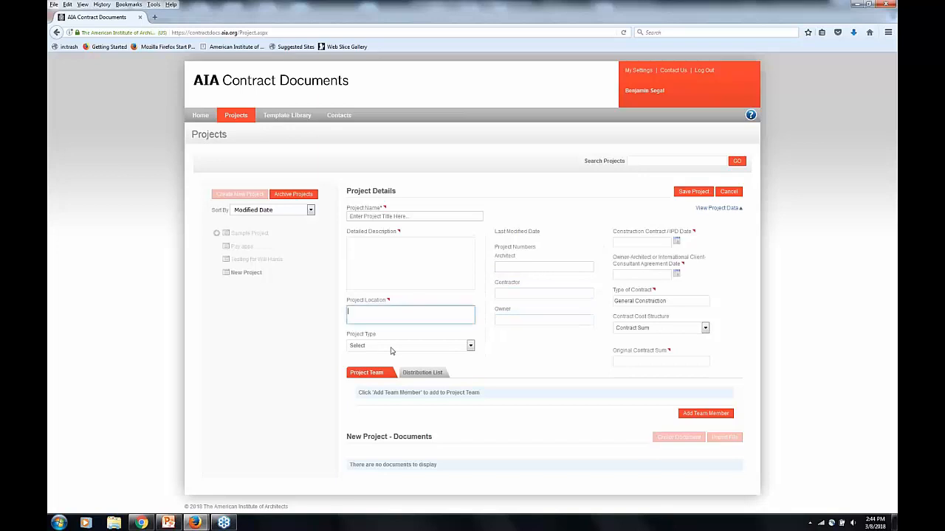
{"action": "left_click", "coordinate": [382, 346]}
{"action": "left_click", "coordinate": [293, 337]}
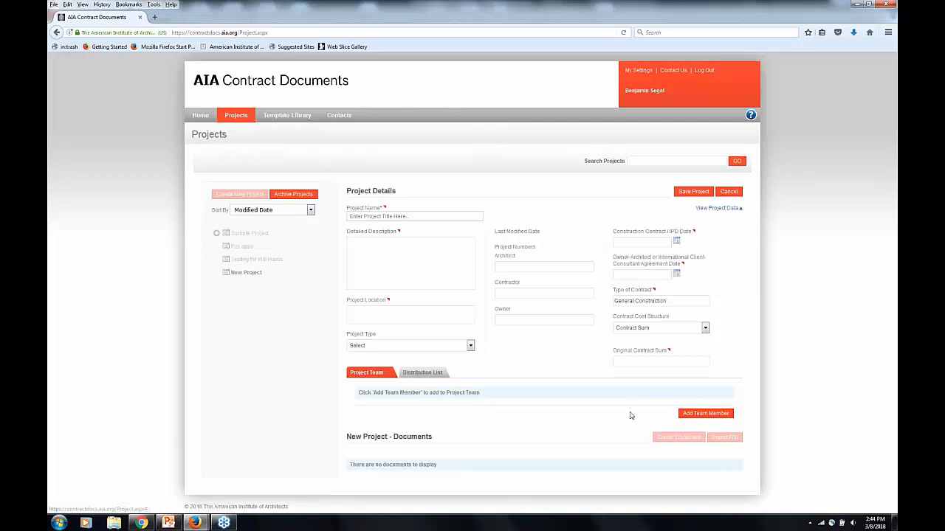
Add Owner Firm, Sam's Subs and Allen Architecture from the contacts to the new project's team
{"action": "left_click_drag", "start_coordinate": [361, 393], "coordinate": [460, 392]}
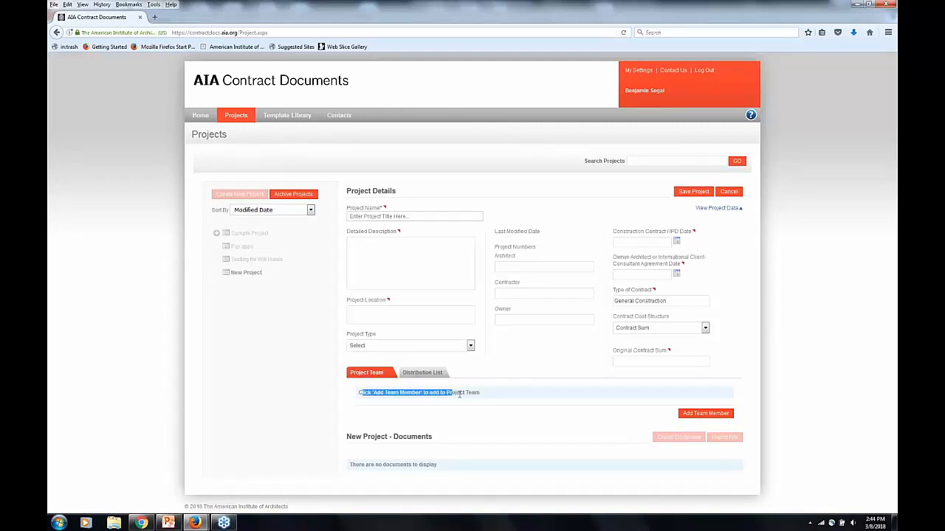
{"action": "left_click", "coordinate": [607, 407]}
{"action": "left_click", "coordinate": [705, 414]}
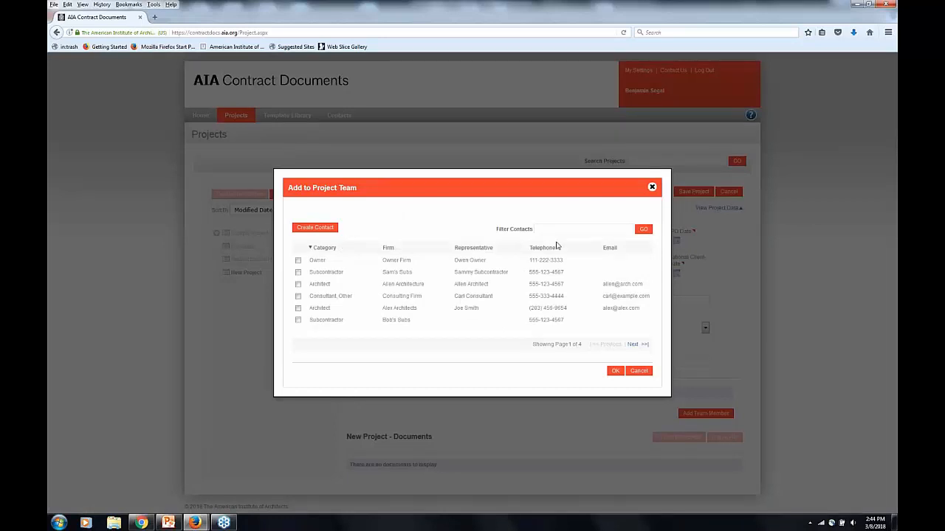
{"action": "left_click", "coordinate": [298, 261]}
{"action": "left_click", "coordinate": [299, 273]}
{"action": "left_click", "coordinate": [299, 286]}
{"action": "left_click", "coordinate": [615, 371]}
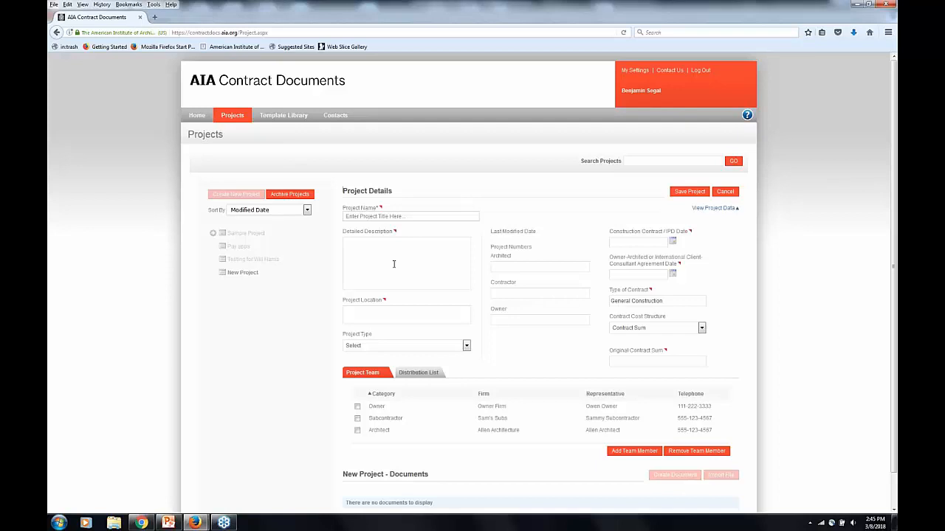
Name the new project TEST PROJECT and save it
{"action": "left_click", "coordinate": [399, 215]}
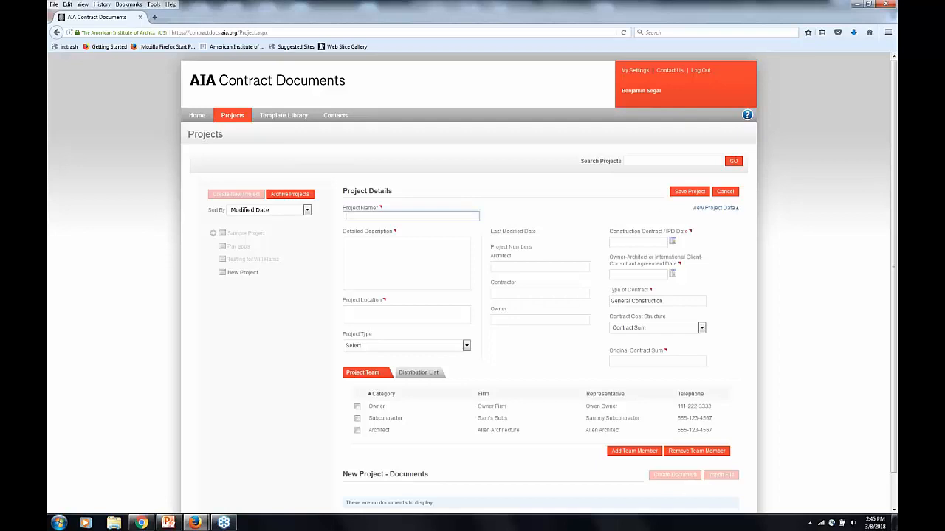
{"action": "type", "text": "tEST"}
{"action": "type", "text": "TEST PROJECTS"}
{"action": "left_click", "coordinate": [690, 191]}
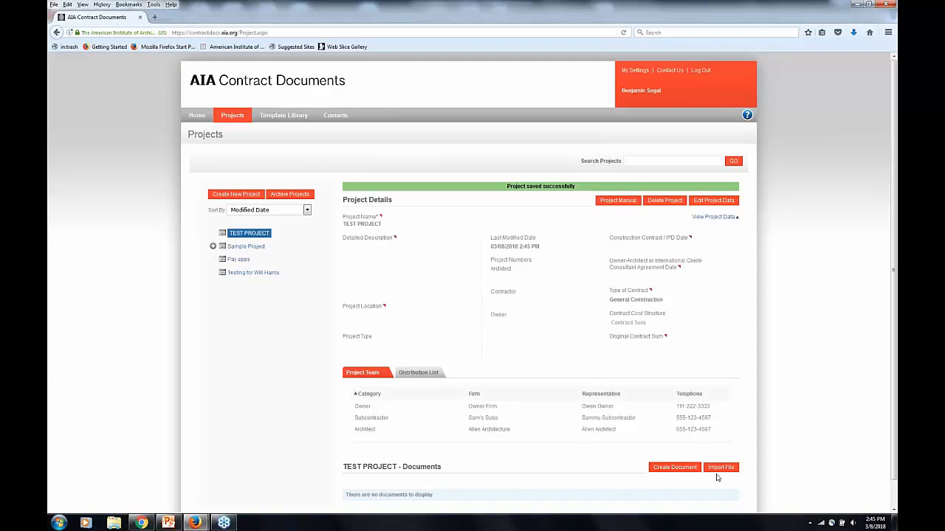
Reopen the TEST PROJECT data for editing and bring up the contacts available for its project team
{"action": "left_click", "coordinate": [713, 201]}
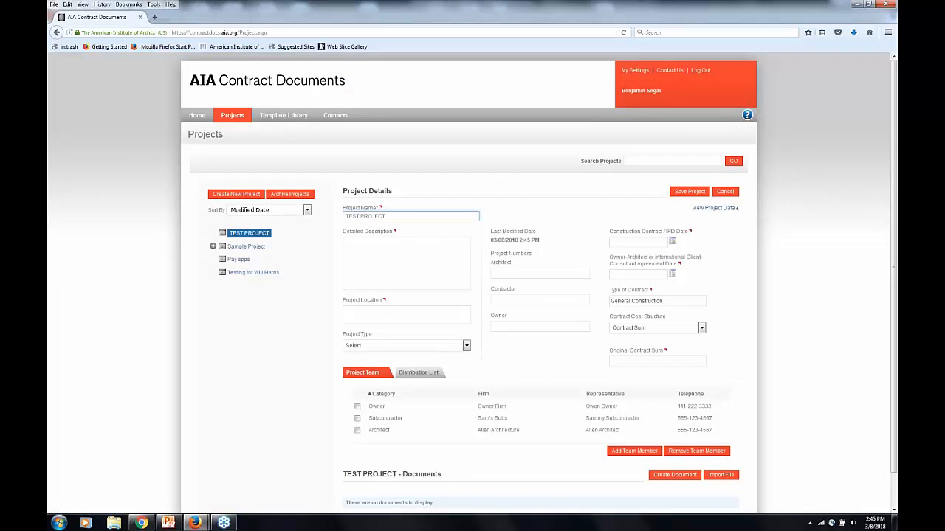
{"action": "key", "text": "Tab"}
{"action": "key", "text": "Tab"}
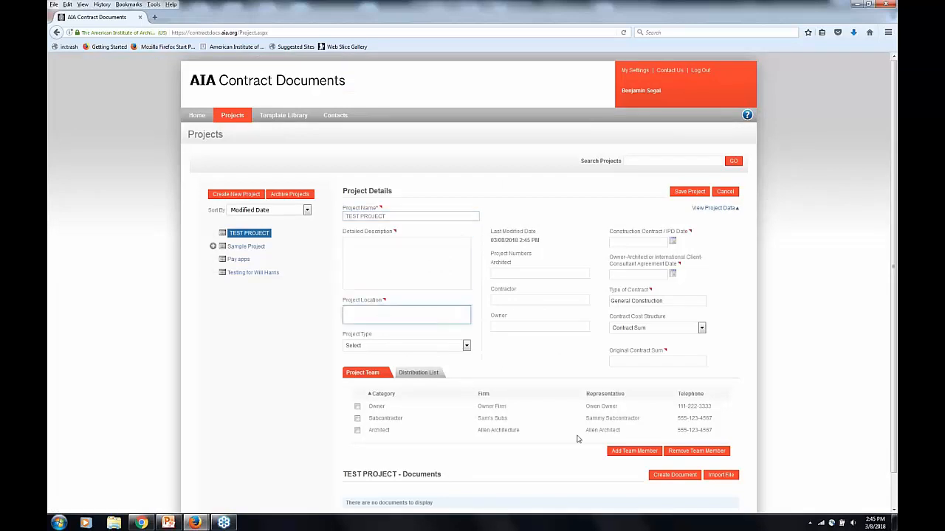
{"action": "left_click", "coordinate": [632, 451]}
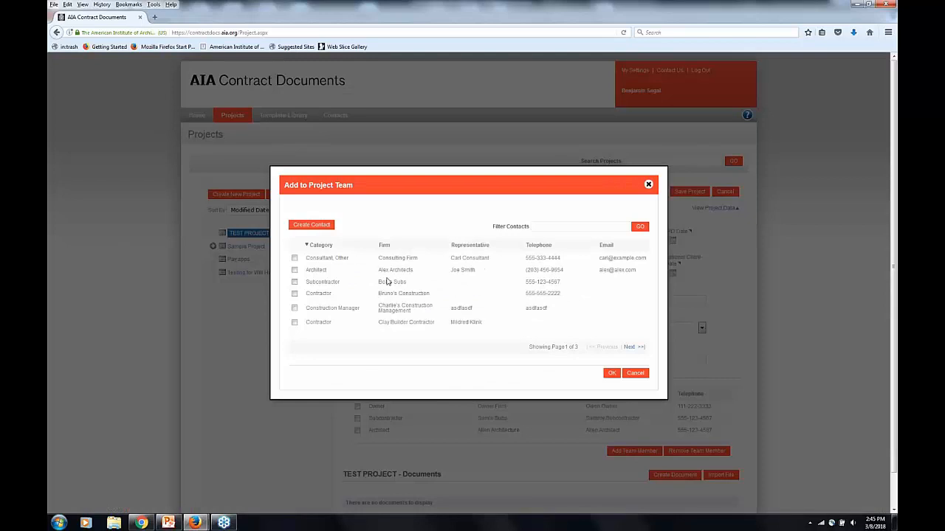
Go through the new contact form with the Accountant category, discard the contact, and save the project without adding team members
{"action": "left_click", "coordinate": [313, 226]}
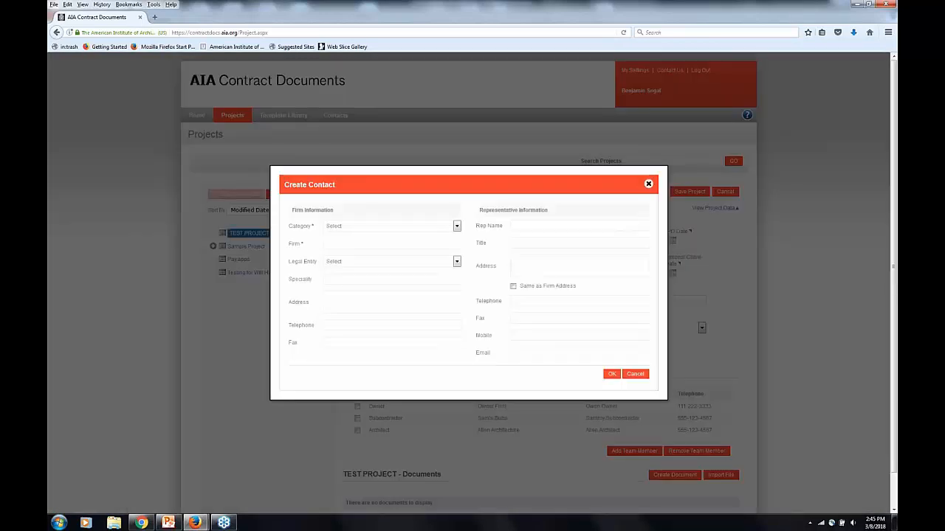
{"action": "left_click", "coordinate": [359, 226]}
{"action": "left_click", "coordinate": [347, 248]}
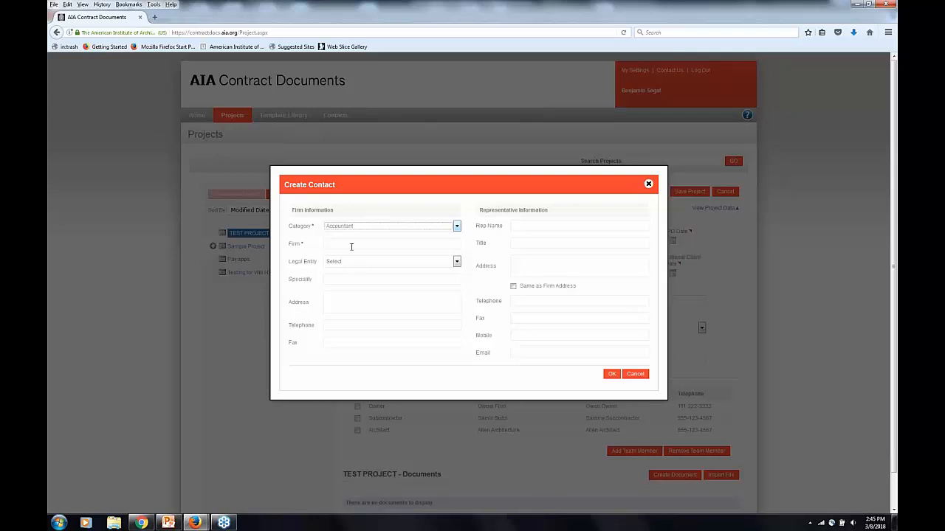
{"action": "left_click", "coordinate": [351, 244]}
{"action": "left_click", "coordinate": [352, 284]}
{"action": "left_click", "coordinate": [362, 304]}
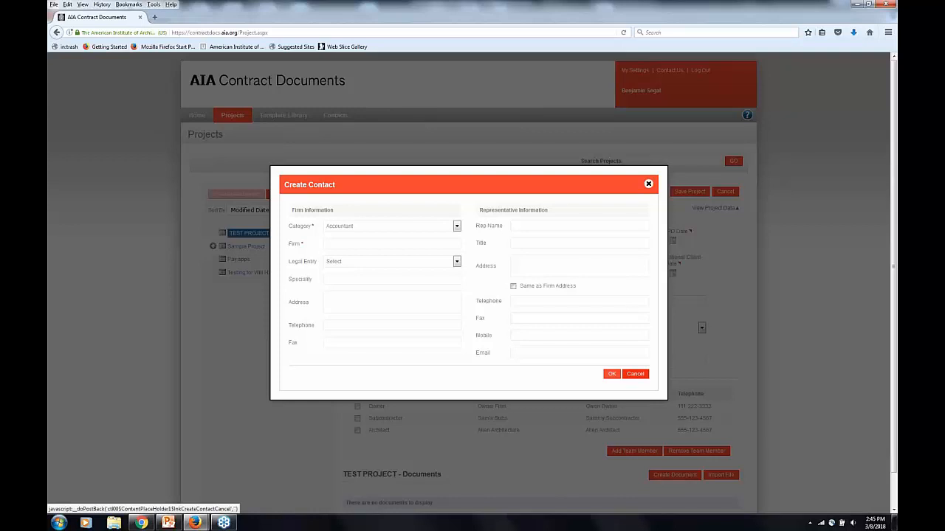
{"action": "left_click", "coordinate": [635, 374]}
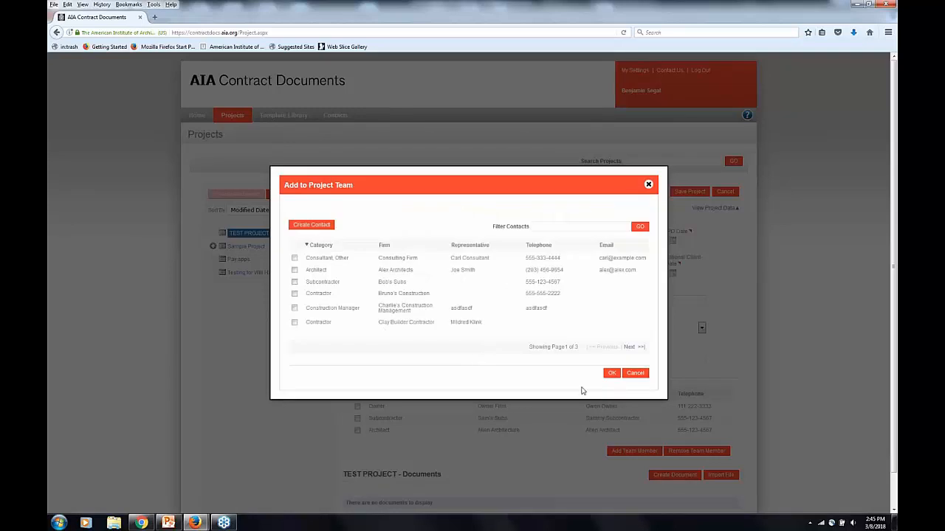
{"action": "left_click", "coordinate": [633, 373]}
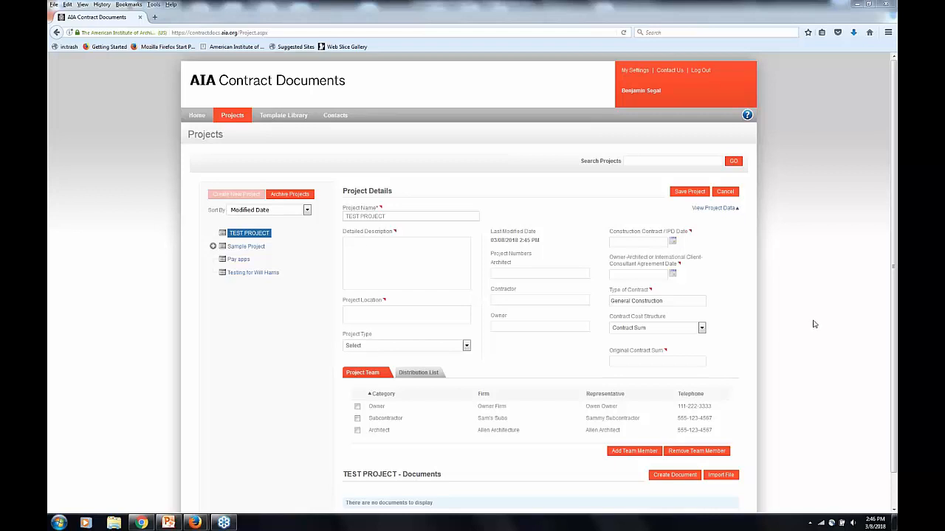
{"action": "left_click", "coordinate": [677, 193]}
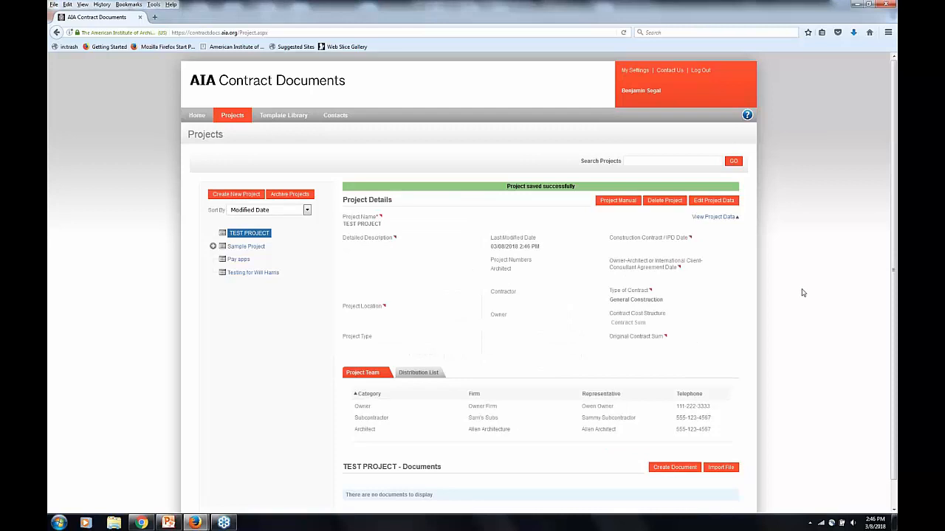
Compare the finalized G702 with the G702 drafts in the Pay apps project and open G702-1992 - Form Draft - 002
{"action": "scroll", "coordinate": [803, 293], "scroll_direction": "down", "scroll_amount": 1}
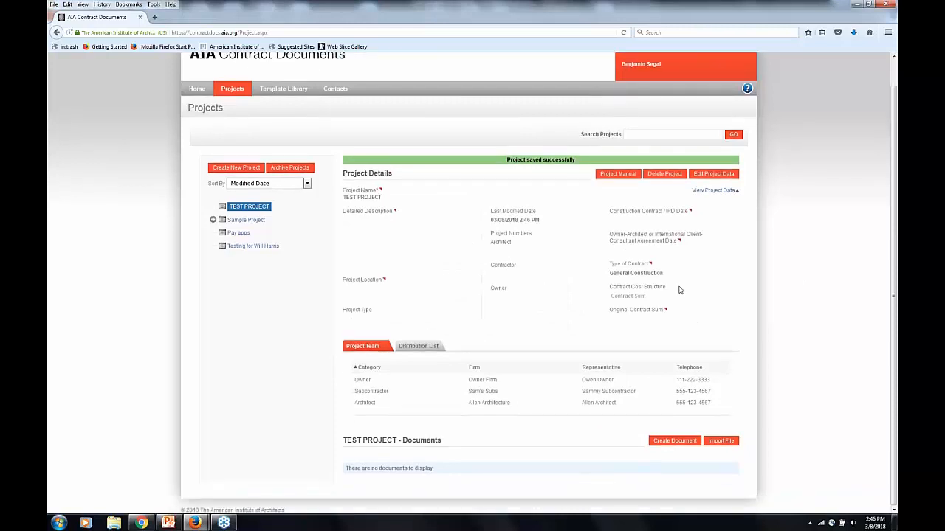
{"action": "left_click", "coordinate": [236, 235]}
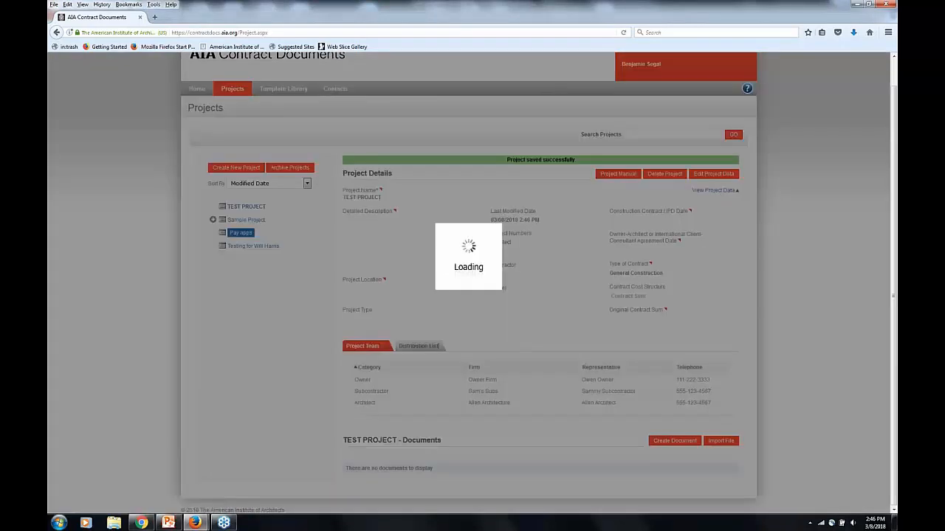
{"action": "scroll", "coordinate": [781, 303], "scroll_direction": "down", "scroll_amount": 5}
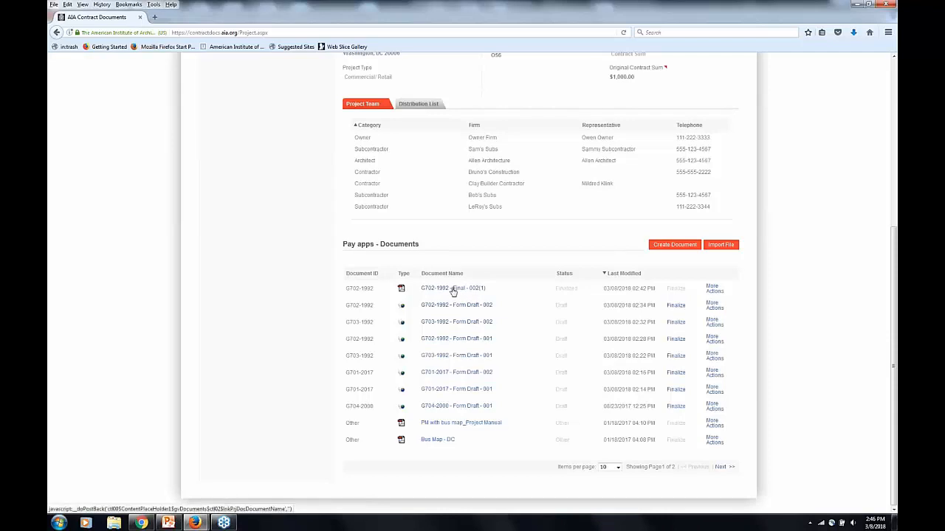
{"action": "left_click_drag", "start_coordinate": [420, 288], "coordinate": [480, 289]}
{"action": "left_click", "coordinate": [513, 309]}
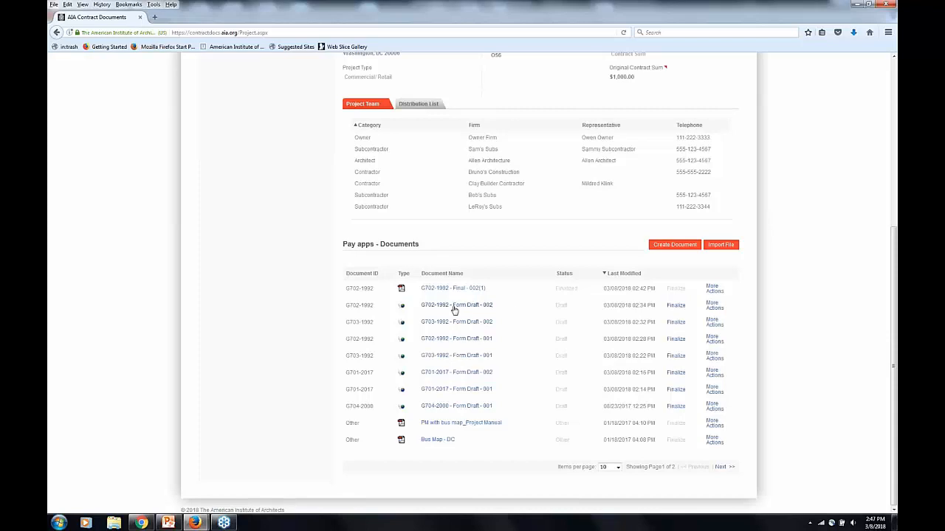
{"action": "mouse_move", "coordinate": [453, 305]}
{"action": "left_mouse_down"}
{"action": "mouse_move", "coordinate": [495, 307]}
{"action": "mouse_move", "coordinate": [460, 305]}
{"action": "left_mouse_up"}
{"action": "left_click", "coordinate": [524, 292]}
{"action": "left_click", "coordinate": [465, 305]}
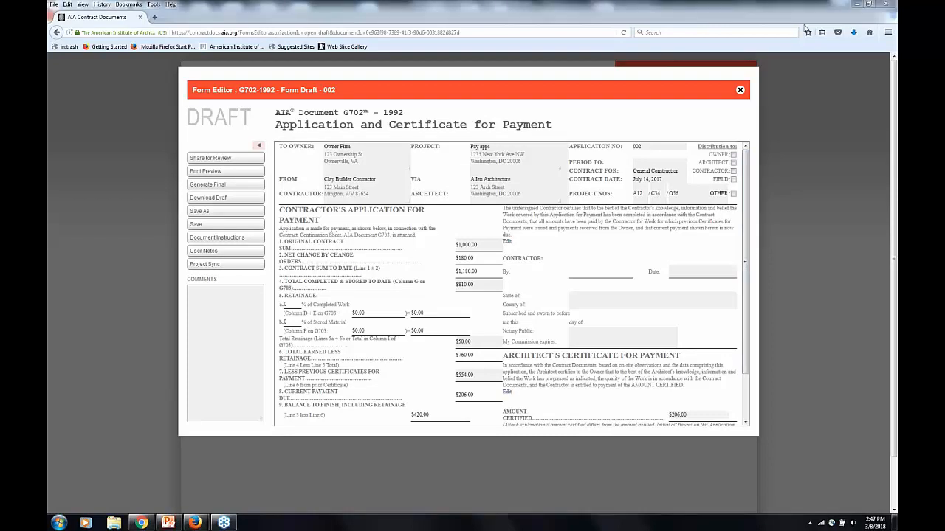
Check the application number field in the G702 draft and close the form without saving changes
{"action": "double_click", "coordinate": [653, 147]}
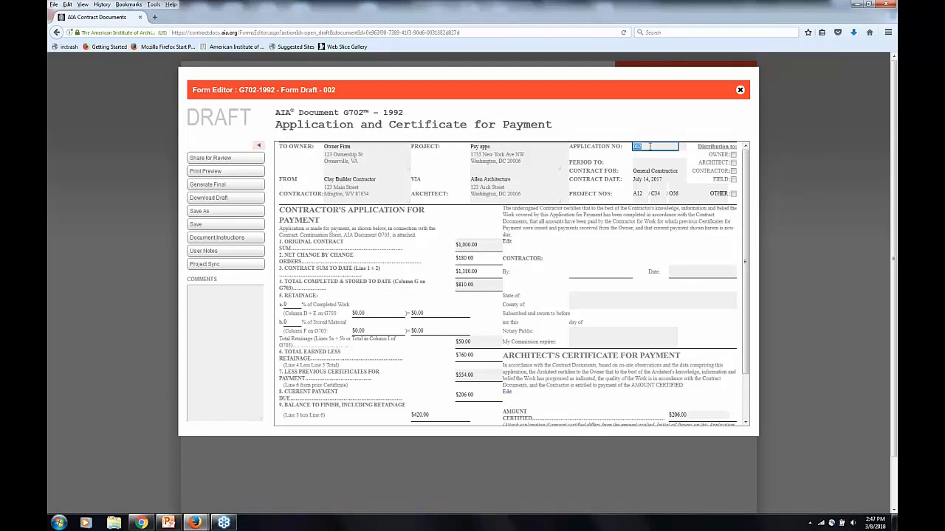
{"action": "left_click", "coordinate": [652, 146]}
{"action": "left_click", "coordinate": [740, 91]}
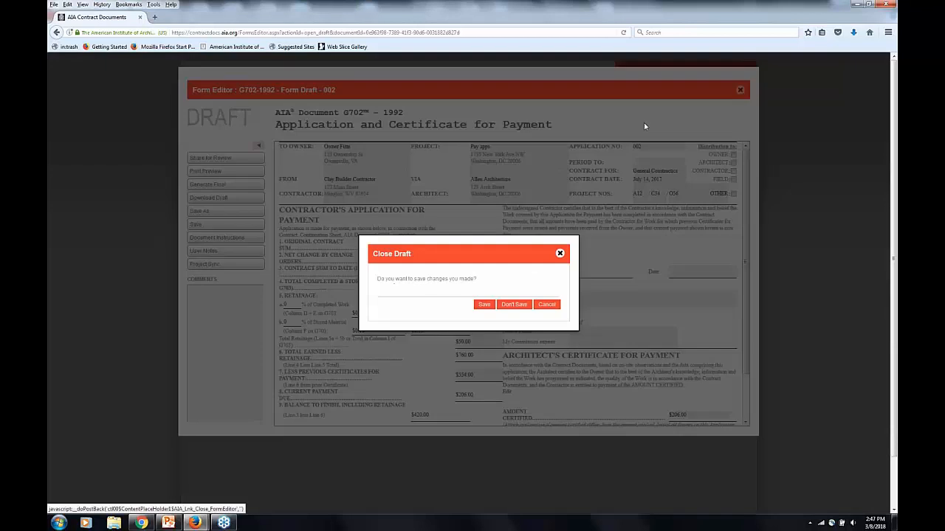
{"action": "left_click", "coordinate": [514, 306]}
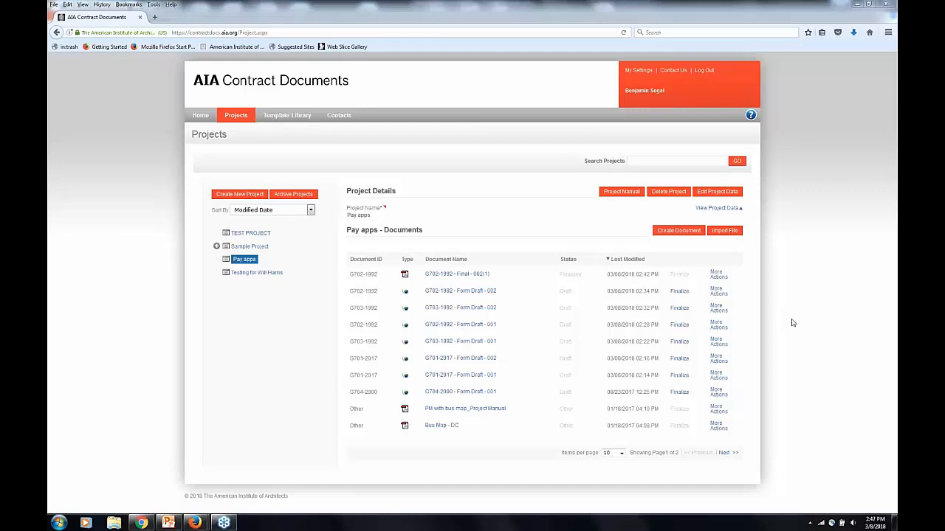
Look over the additional actions for G702 Form Drafts 001 and 002 and locate the matching G703 Form Draft 001
{"action": "left_click", "coordinate": [716, 308]}
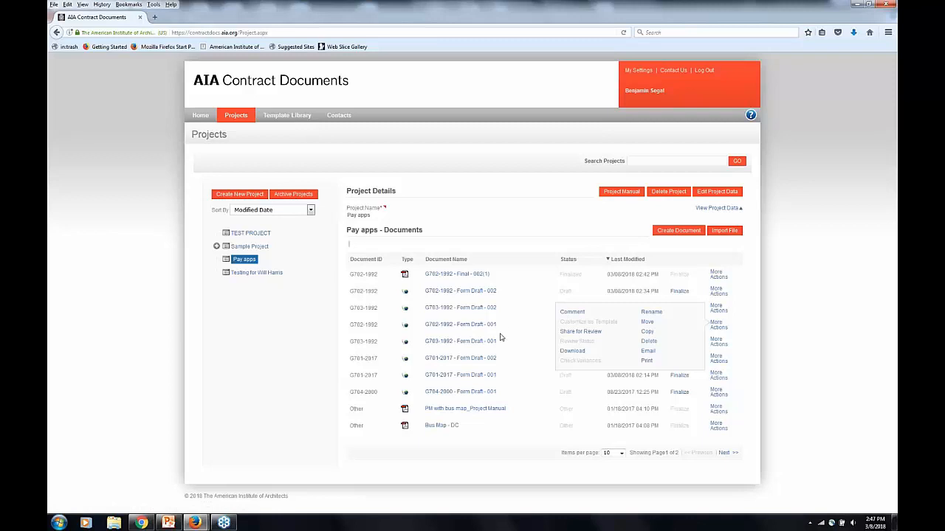
{"action": "left_click_drag", "start_coordinate": [422, 343], "coordinate": [497, 342]}
{"action": "left_click_drag", "start_coordinate": [425, 325], "coordinate": [497, 327]}
{"action": "left_click", "coordinate": [516, 332]}
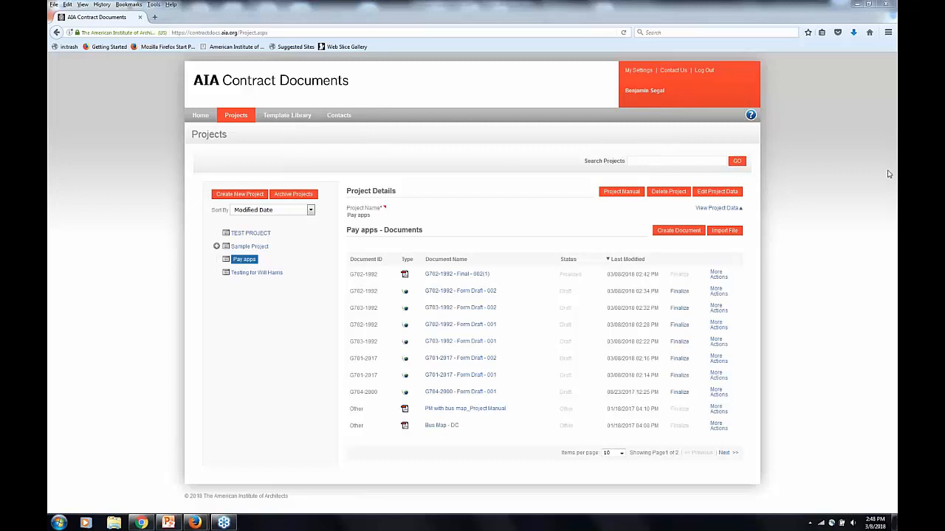
{"action": "left_click", "coordinate": [714, 291]}
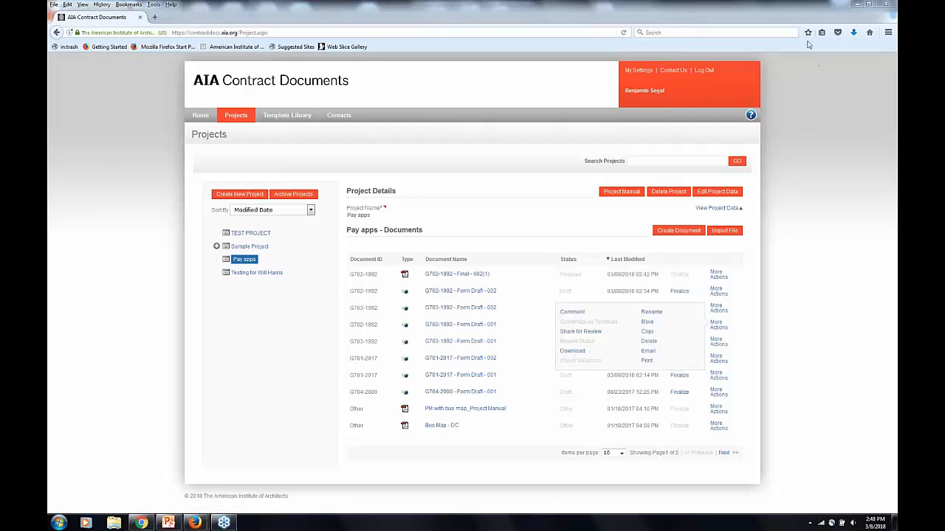
{"action": "left_click", "coordinate": [725, 231]}
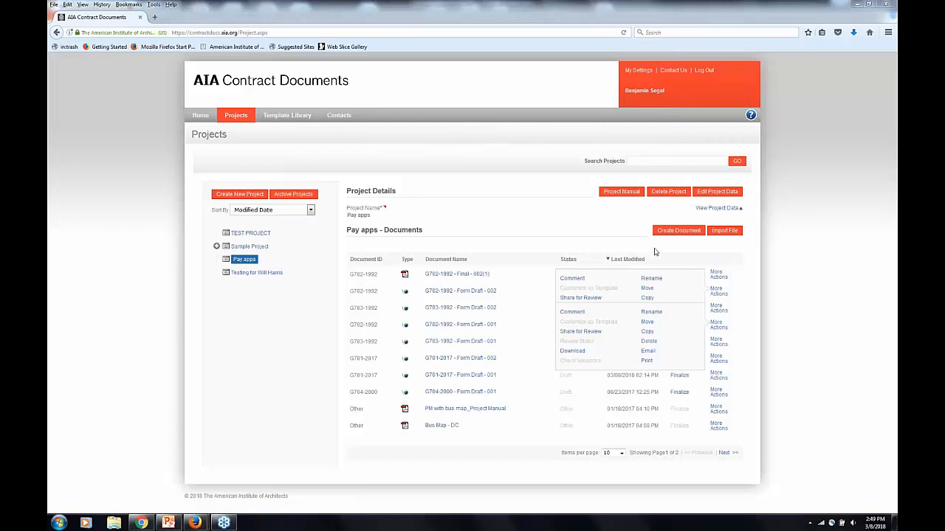
Show the Pay apps project data and examine the categories and firms listed in its project team
{"action": "left_click", "coordinate": [713, 208]}
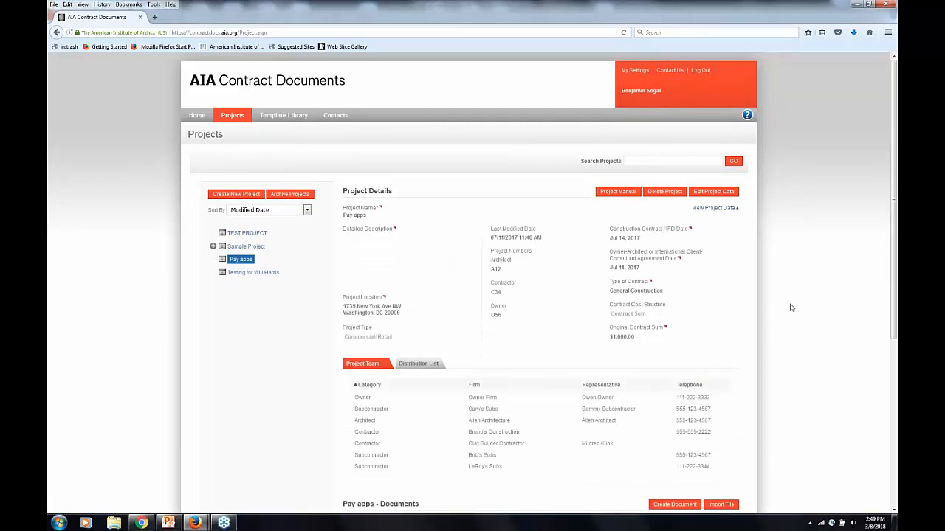
{"action": "scroll", "coordinate": [790, 308], "scroll_direction": "down", "scroll_amount": 3}
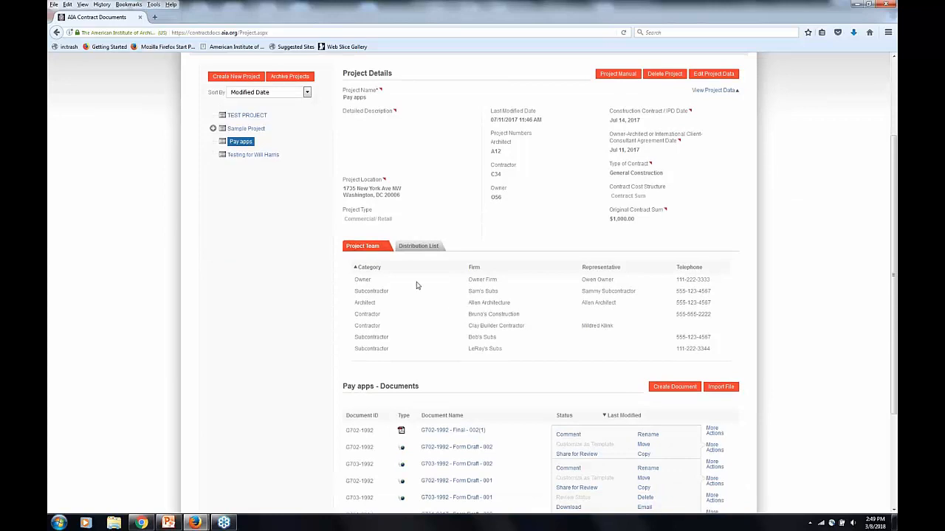
{"action": "left_click_drag", "start_coordinate": [379, 286], "coordinate": [775, 324]}
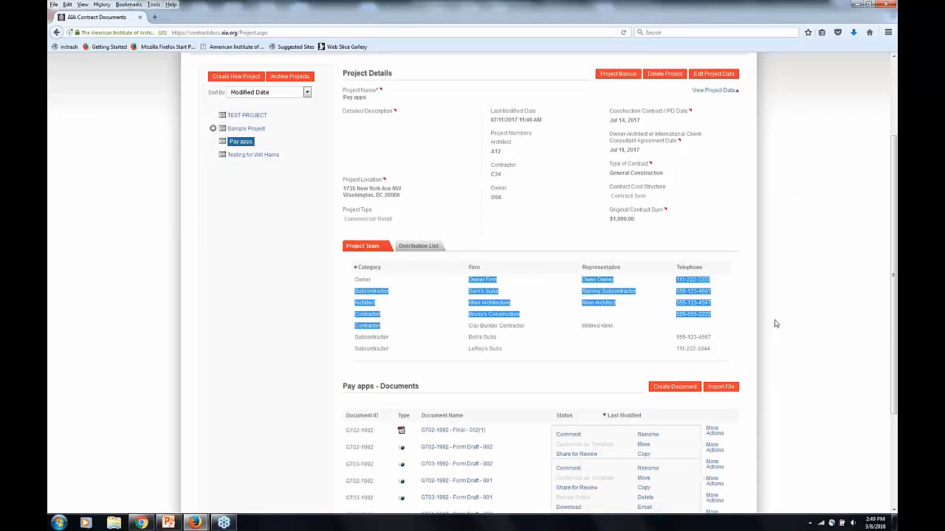
{"action": "left_click", "coordinate": [775, 324]}
{"action": "scroll", "coordinate": [790, 327], "scroll_direction": "up", "scroll_amount": 3}
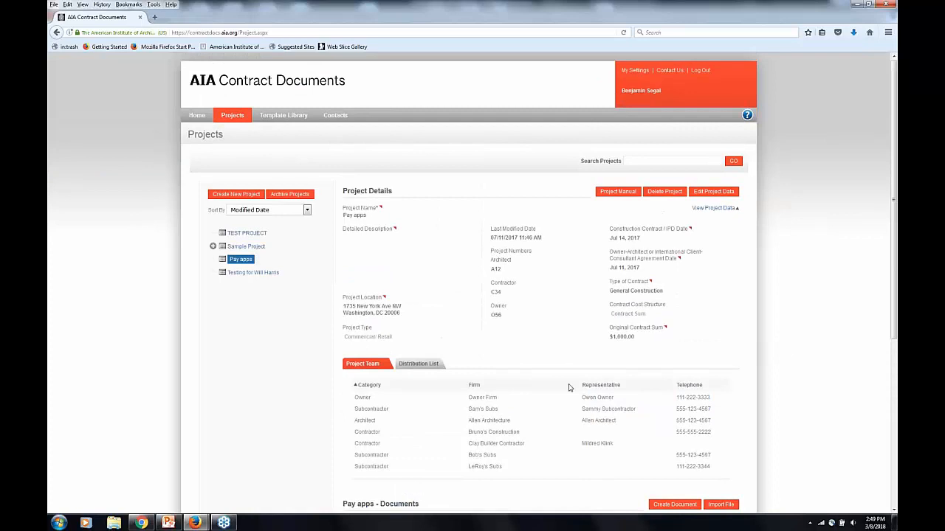
{"action": "left_click_drag", "start_coordinate": [476, 397], "coordinate": [490, 418]}
{"action": "left_click", "coordinate": [489, 418]}
{"action": "left_click_drag", "start_coordinate": [476, 398], "coordinate": [489, 413]}
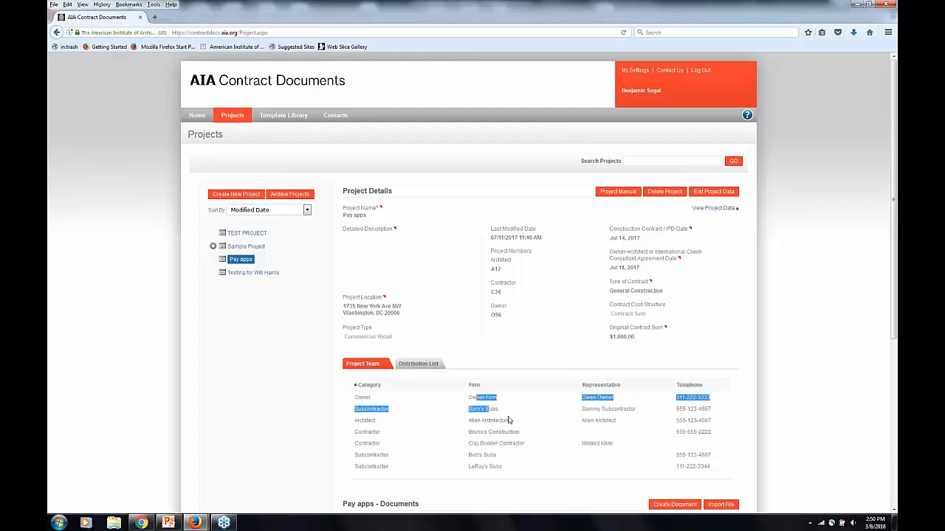
{"action": "left_click", "coordinate": [502, 421]}
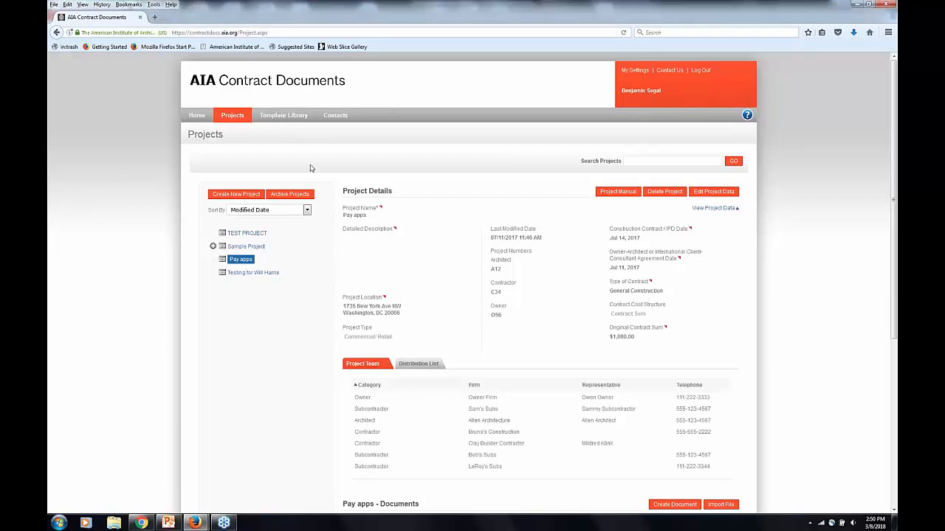
Examine the firm and representative name fields of the Allen Architecture contact, leave it unchanged, and return to the projects
{"action": "left_click", "coordinate": [335, 121]}
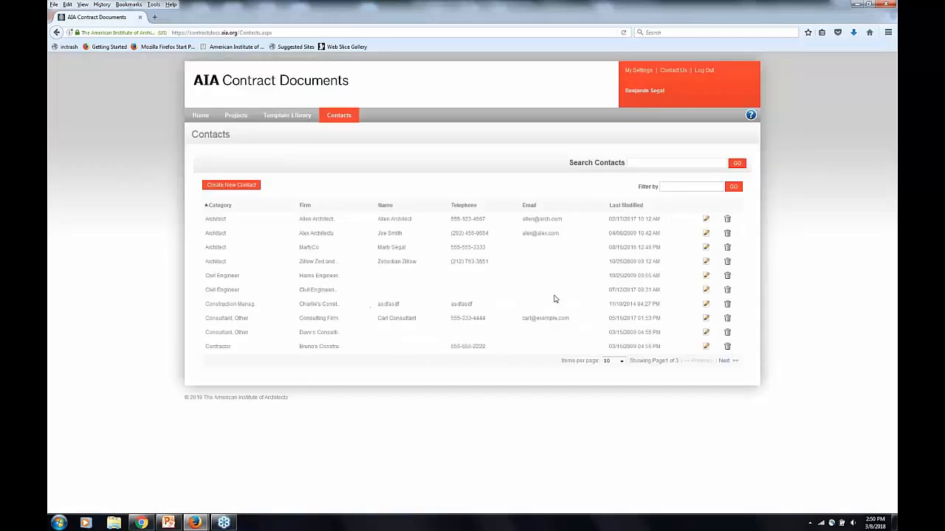
{"action": "left_click", "coordinate": [707, 220]}
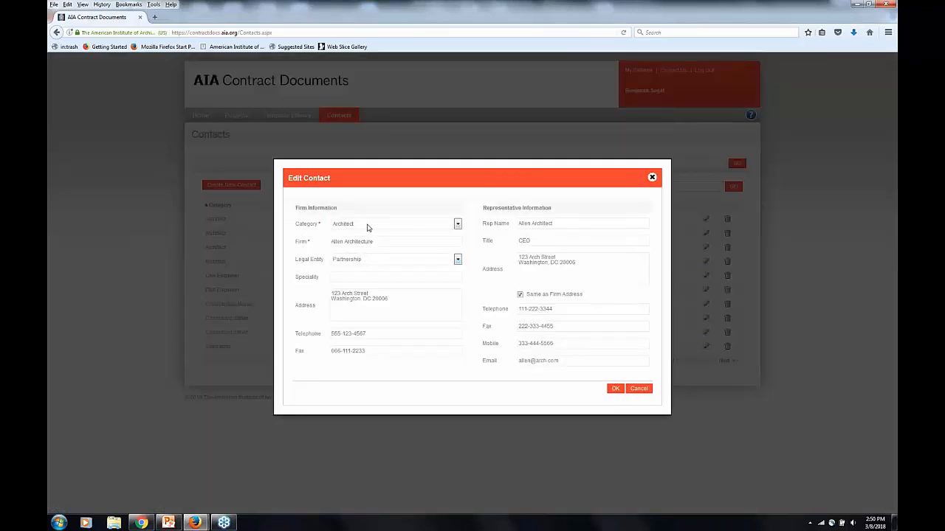
{"action": "left_click_drag", "start_coordinate": [572, 224], "coordinate": [522, 223]}
{"action": "left_click", "coordinate": [555, 224]}
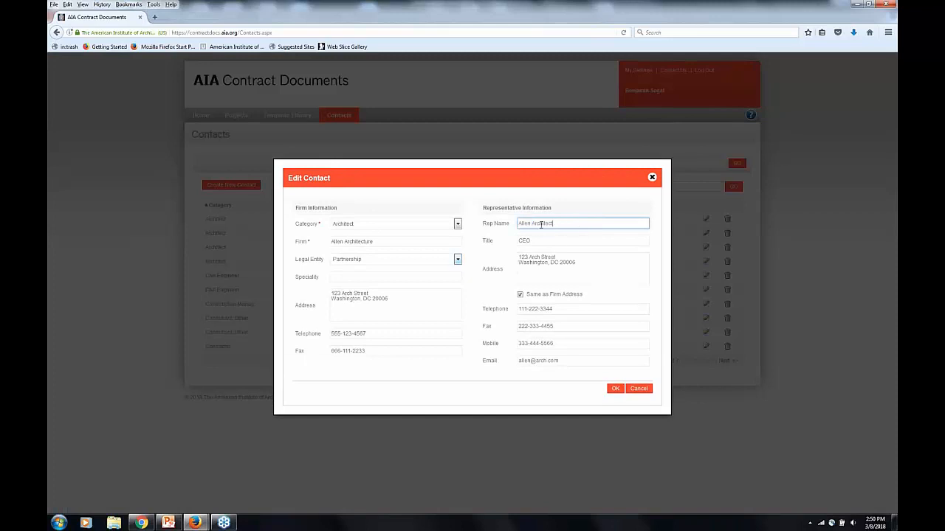
{"action": "double_click", "coordinate": [371, 244]}
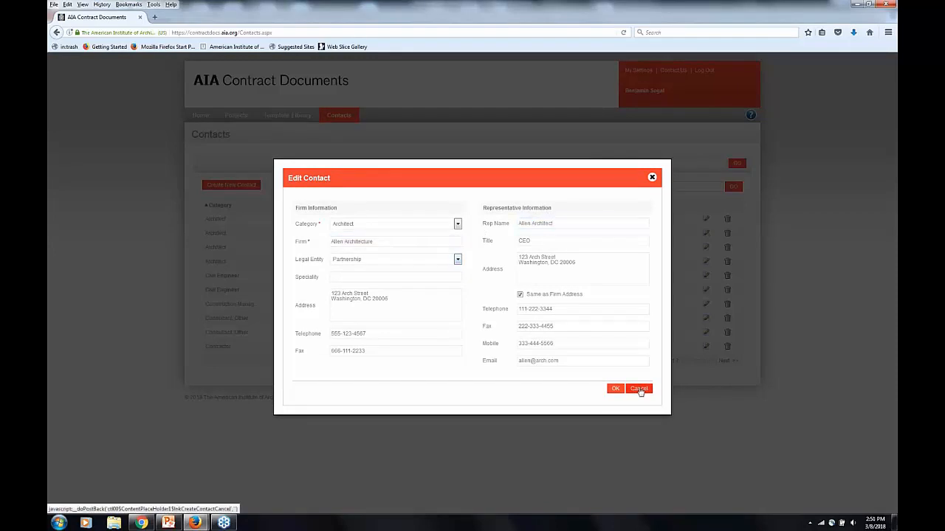
{"action": "left_click", "coordinate": [639, 388]}
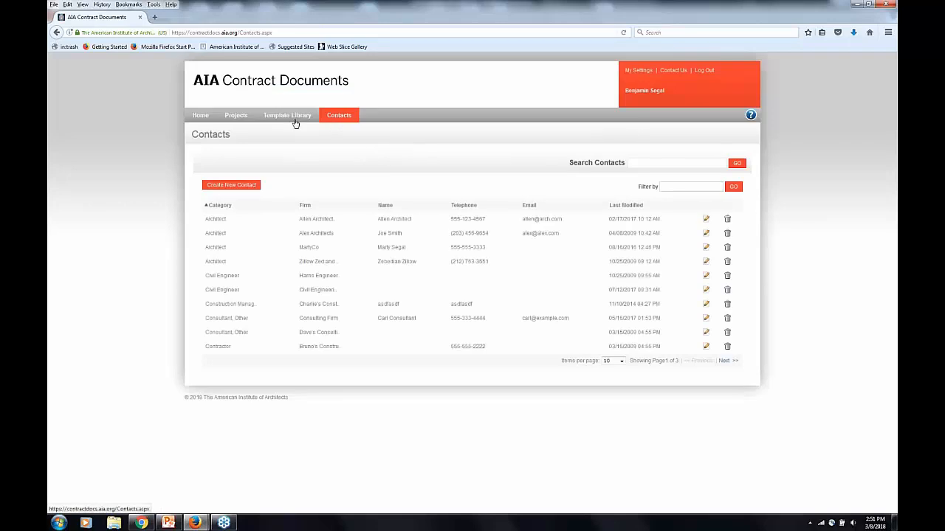
{"action": "left_click", "coordinate": [234, 118]}
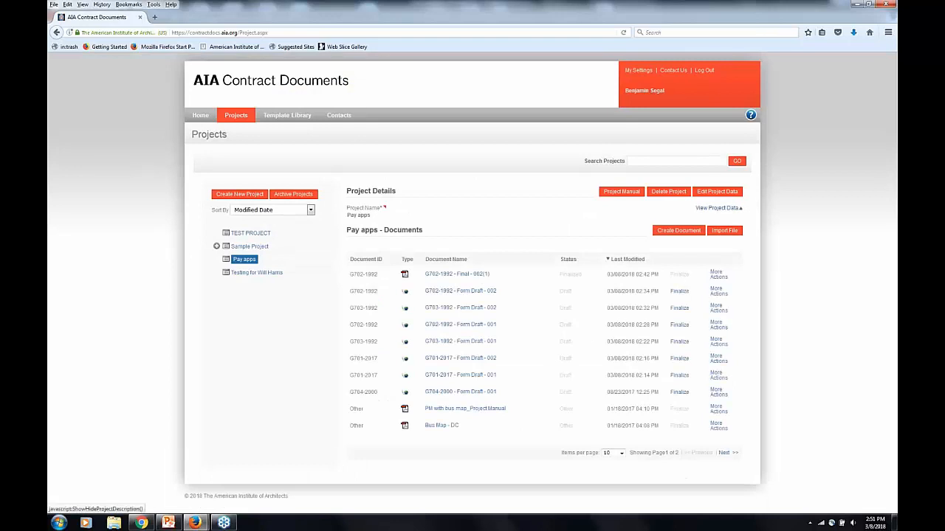
Show the Pay apps project data and examine its contract details, project team and document list
{"action": "left_click", "coordinate": [712, 210]}
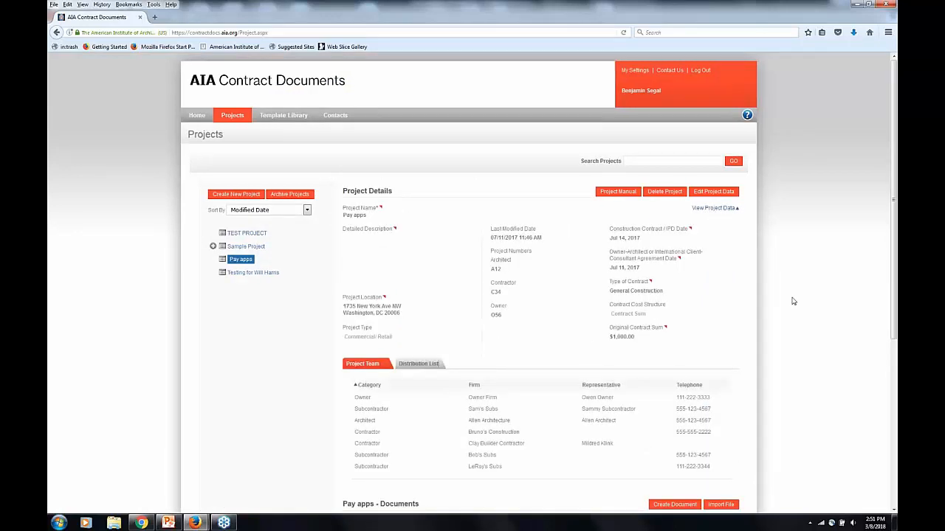
{"action": "scroll", "coordinate": [794, 301], "scroll_direction": "down", "scroll_amount": 3}
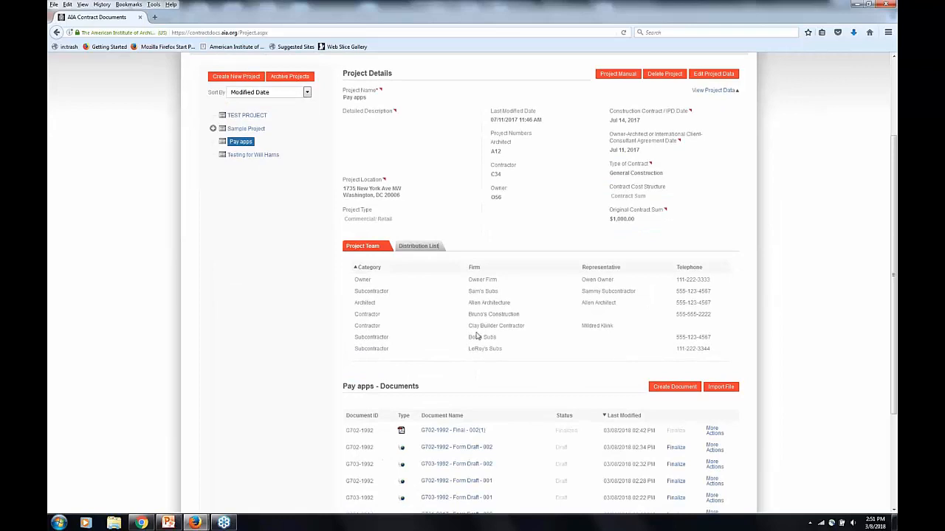
{"action": "scroll", "coordinate": [374, 162], "scroll_direction": "up", "scroll_amount": 3}
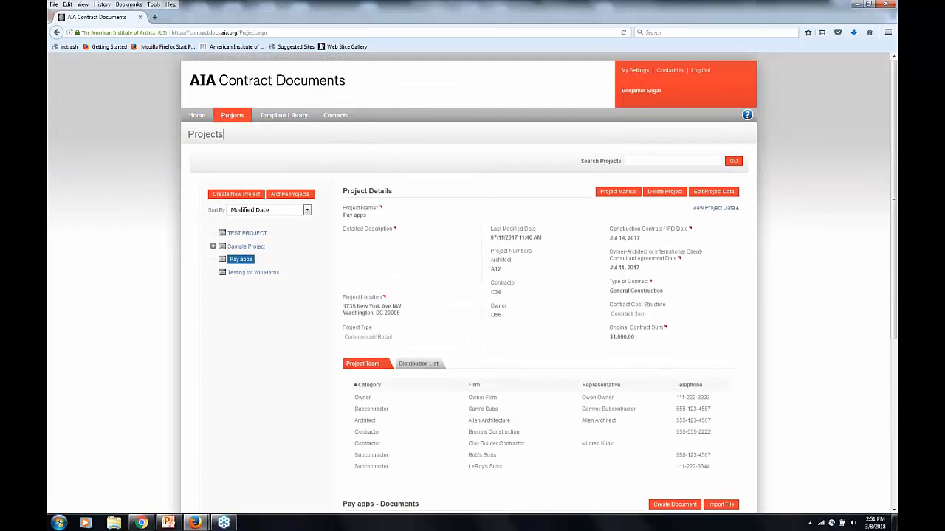
{"action": "scroll", "coordinate": [412, 396], "scroll_direction": "down", "scroll_amount": 1}
{"action": "scroll", "coordinate": [413, 397], "scroll_direction": "down", "scroll_amount": 1}
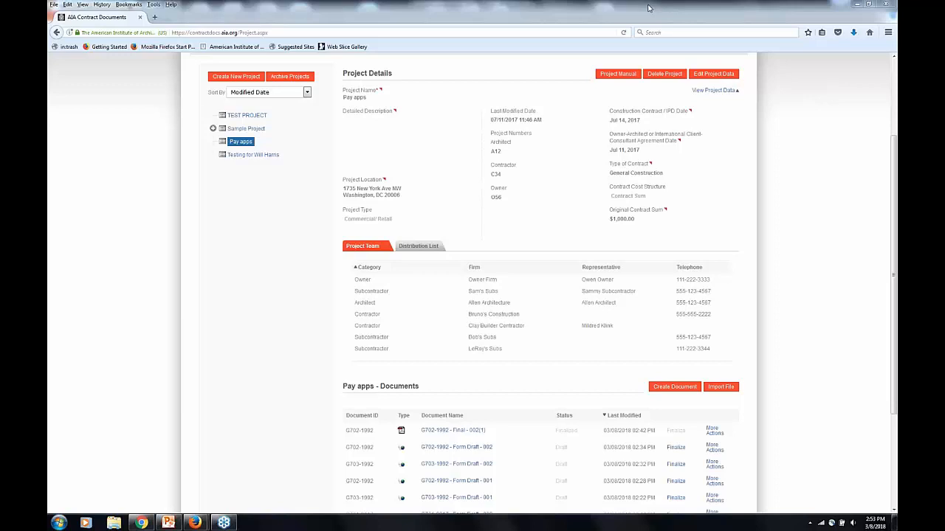
Switch to the Payment Applications PPT presentation in PowerPoint and start the slide show at the Contact and Resources slide
{"action": "left_click", "coordinate": [168, 523]}
{"action": "left_click", "coordinate": [134, 424]}
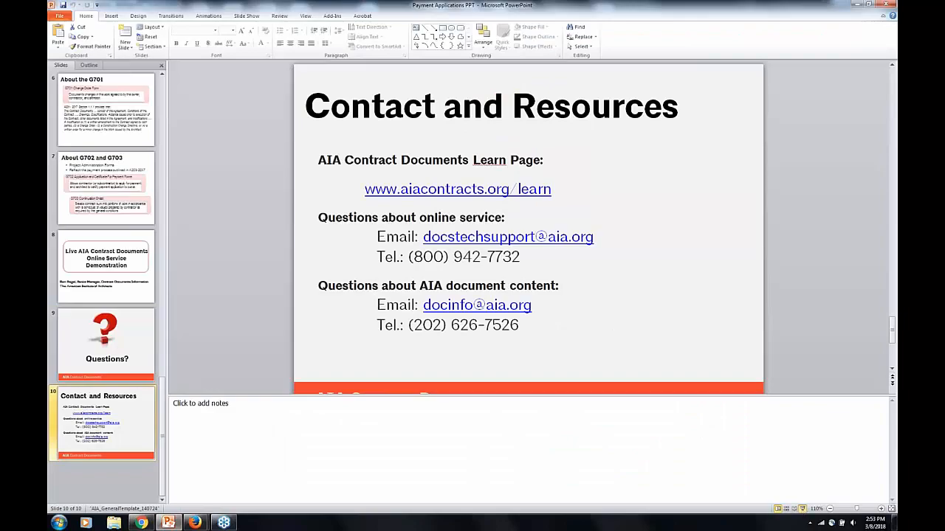
{"action": "left_click", "coordinate": [803, 508]}
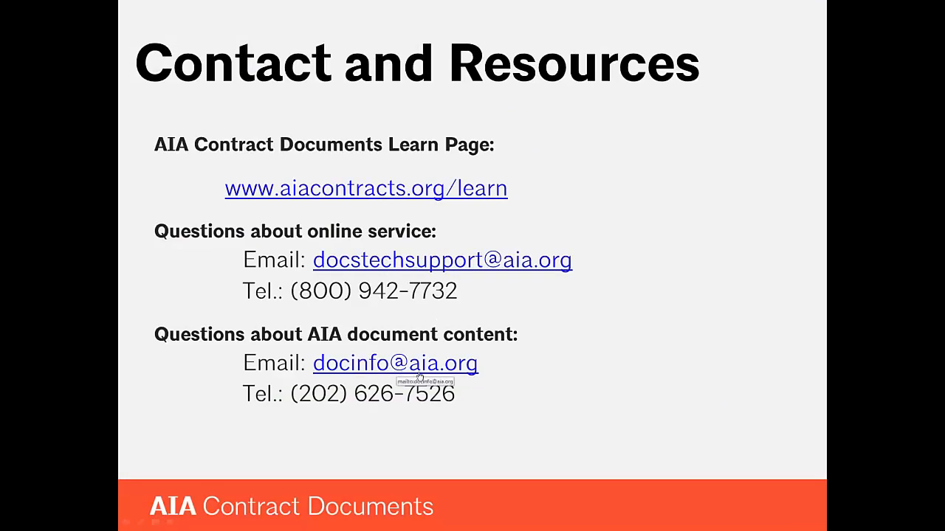